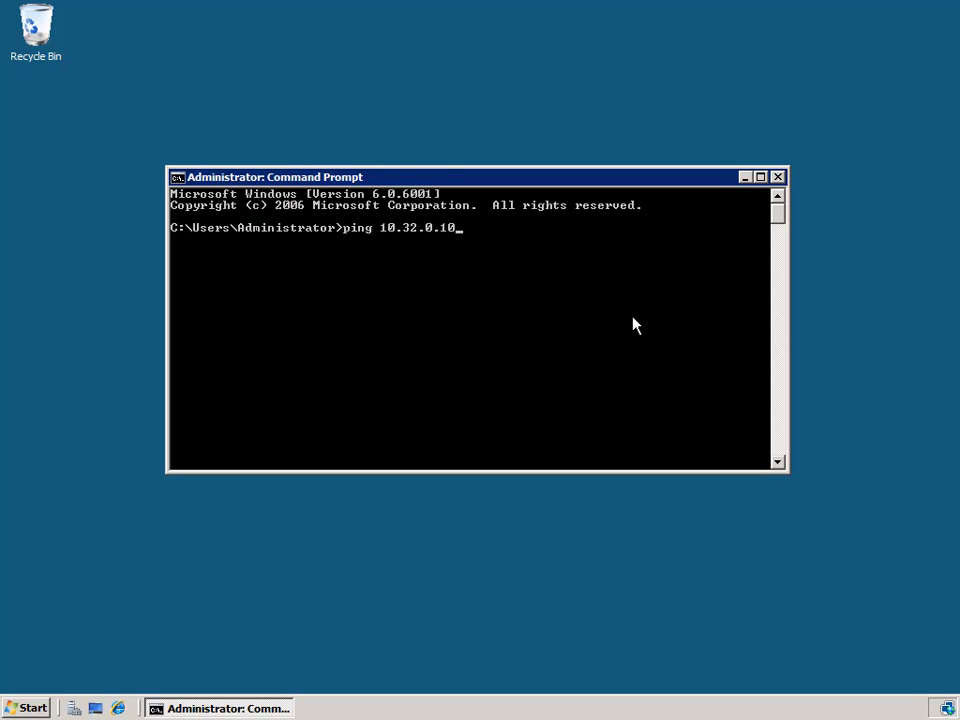
# - Test connectivity from the server by pinging 10.32.0.10 and 10.64.0.10
pyautogui.press('Return')
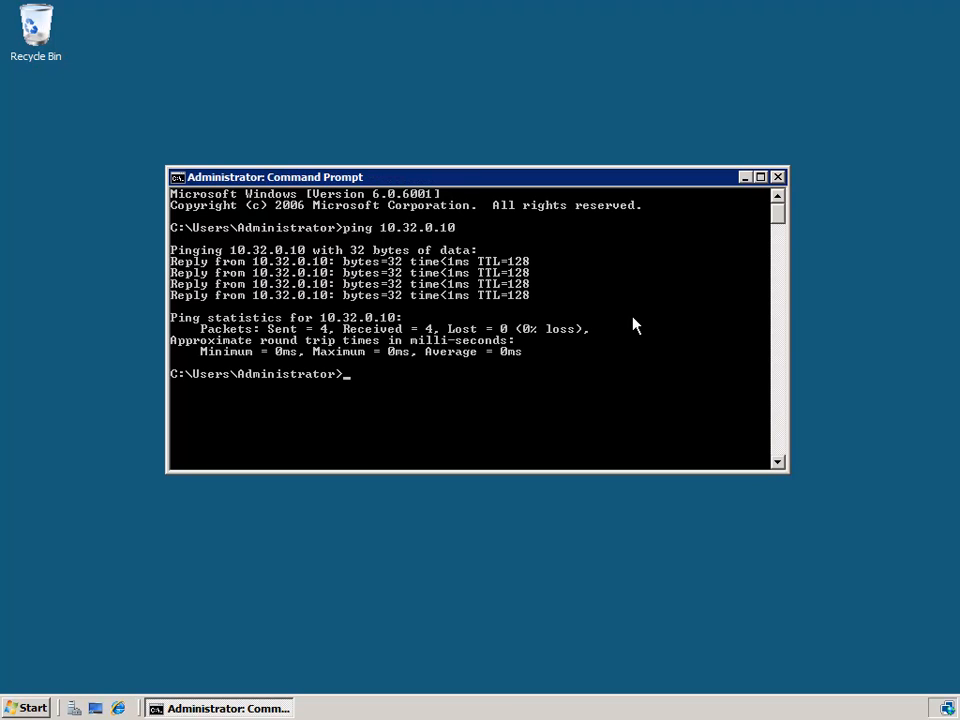
pyautogui.press('Up')
pyautogui.press('Left')
pyautogui.press('Left')
pyautogui.press('Left')
pyautogui.press('Left')
pyautogui.press('Left')
pyautogui.press('BackSpace')
pyautogui.press('BackSpace')
pyautogui.write('64')
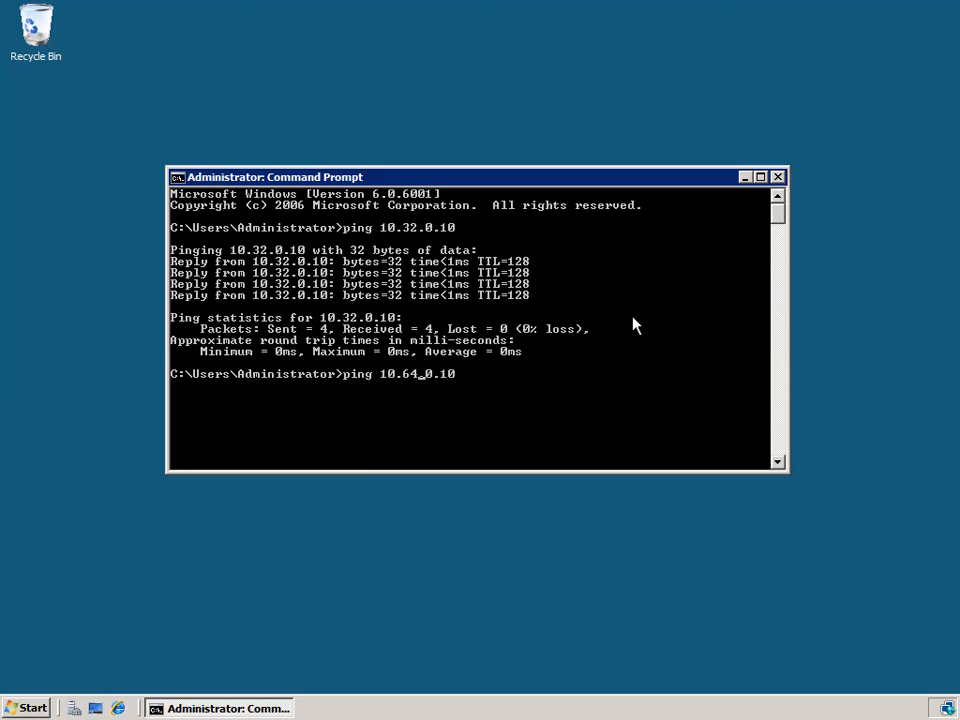
pyautogui.press('Right')
pyautogui.press('Right')
pyautogui.press('Right')
pyautogui.press('Right')
pyautogui.press('Right')
pyautogui.press('Return')
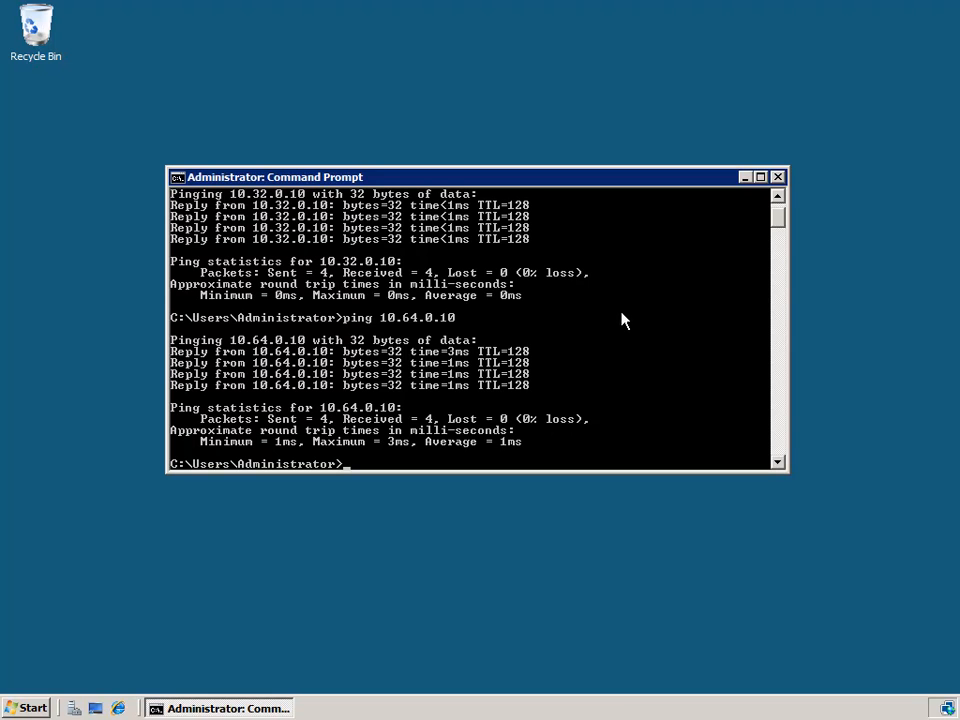
# - Switch to Server Manager, start adding a role and choose Network Policy and Access Services, continuing to its role services
pyautogui.click(73, 708)
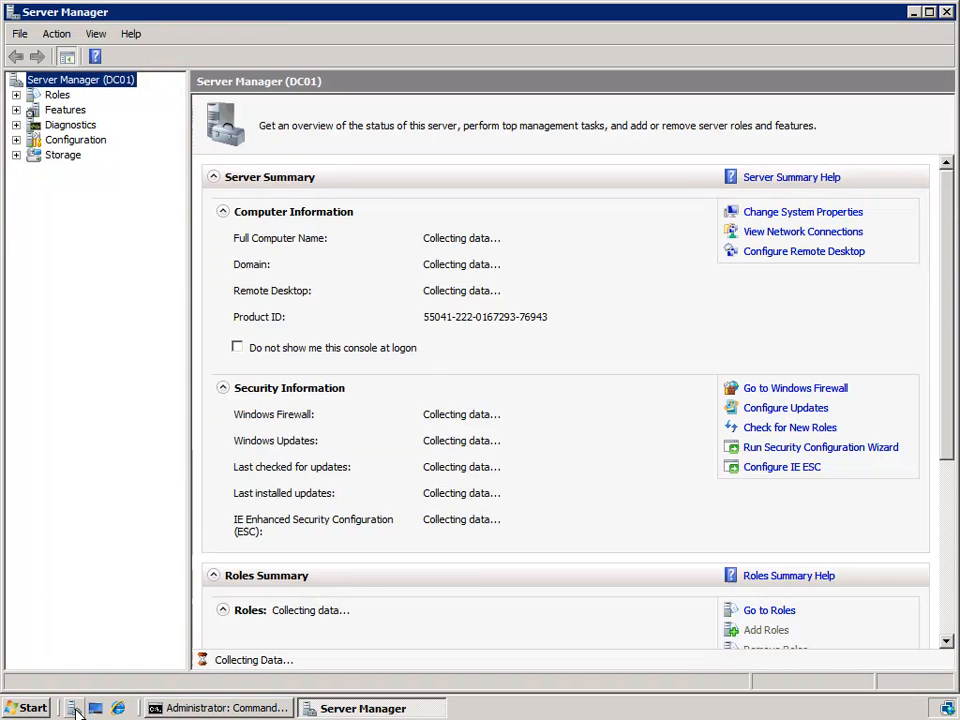
pyautogui.click(57, 95)
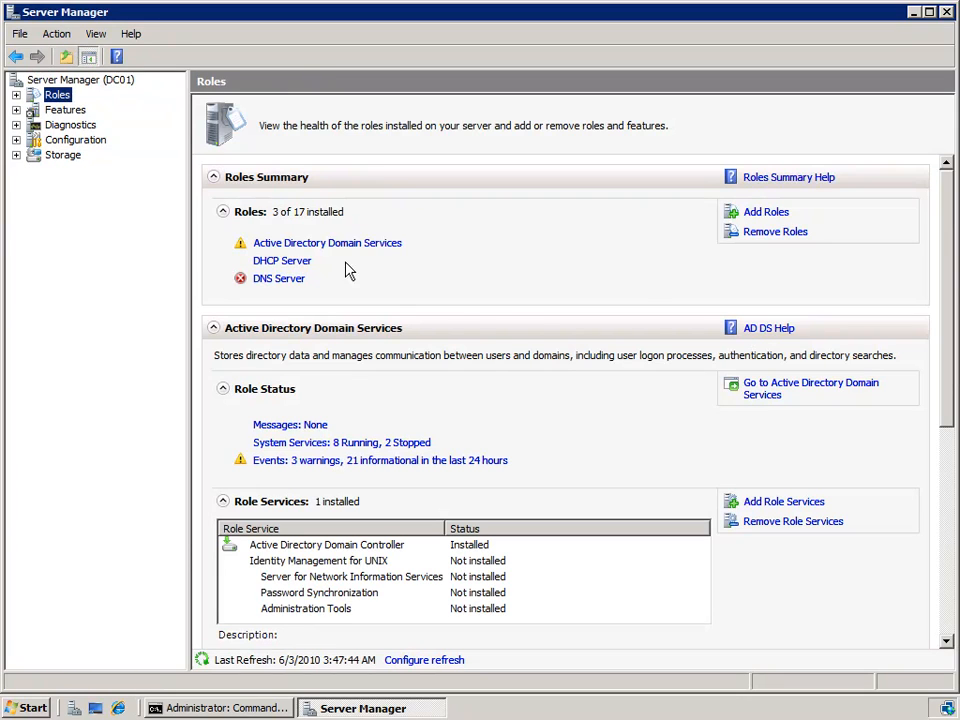
pyautogui.click(773, 215)
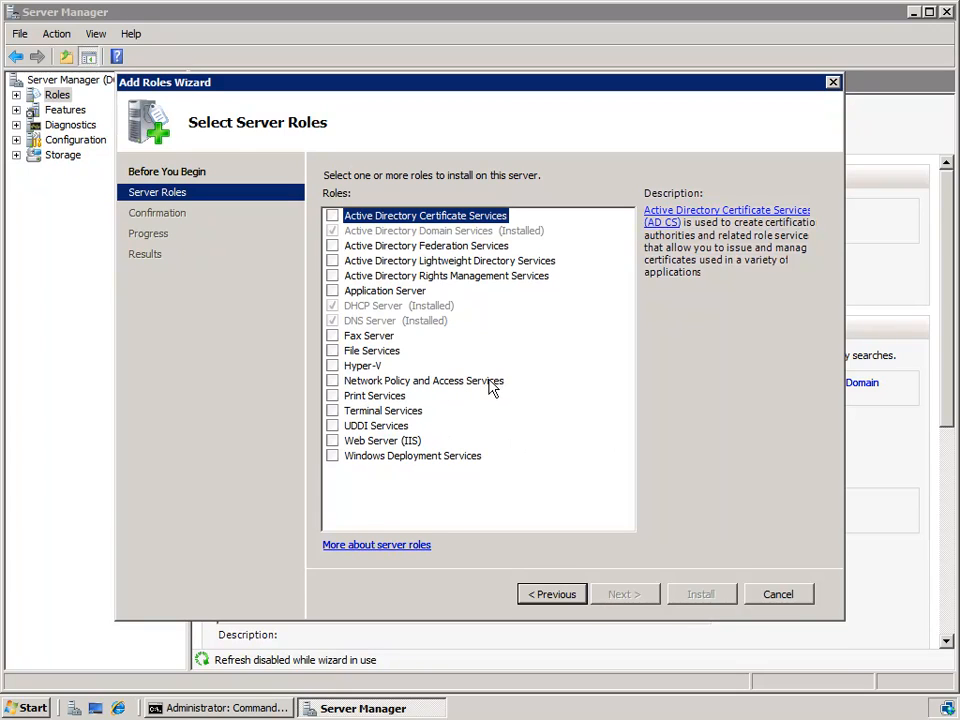
pyautogui.click(332, 381)
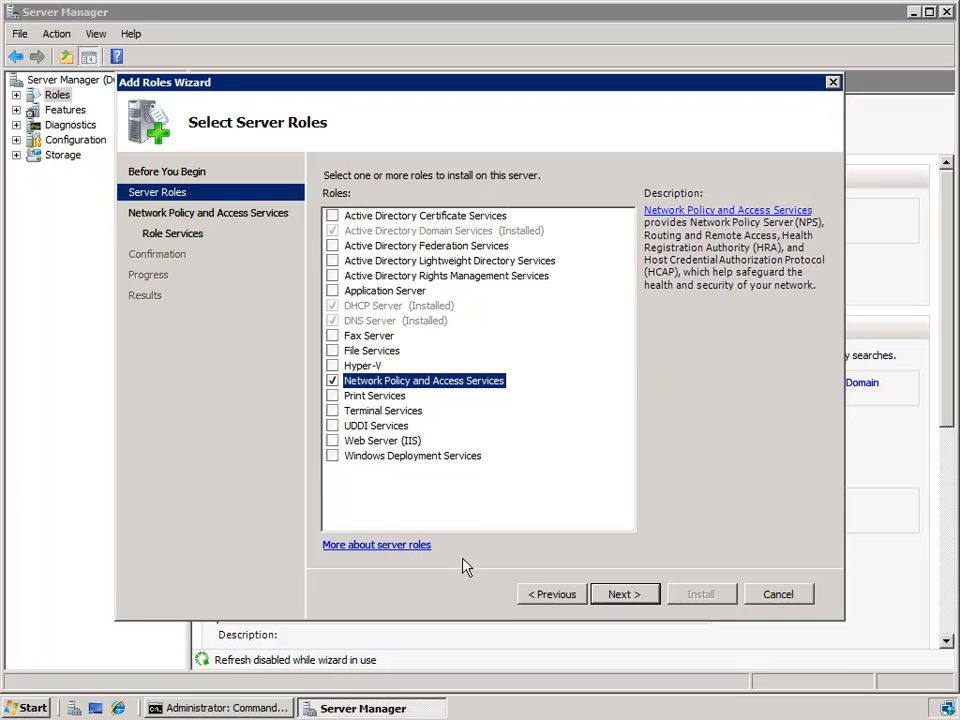
pyautogui.click(622, 595)
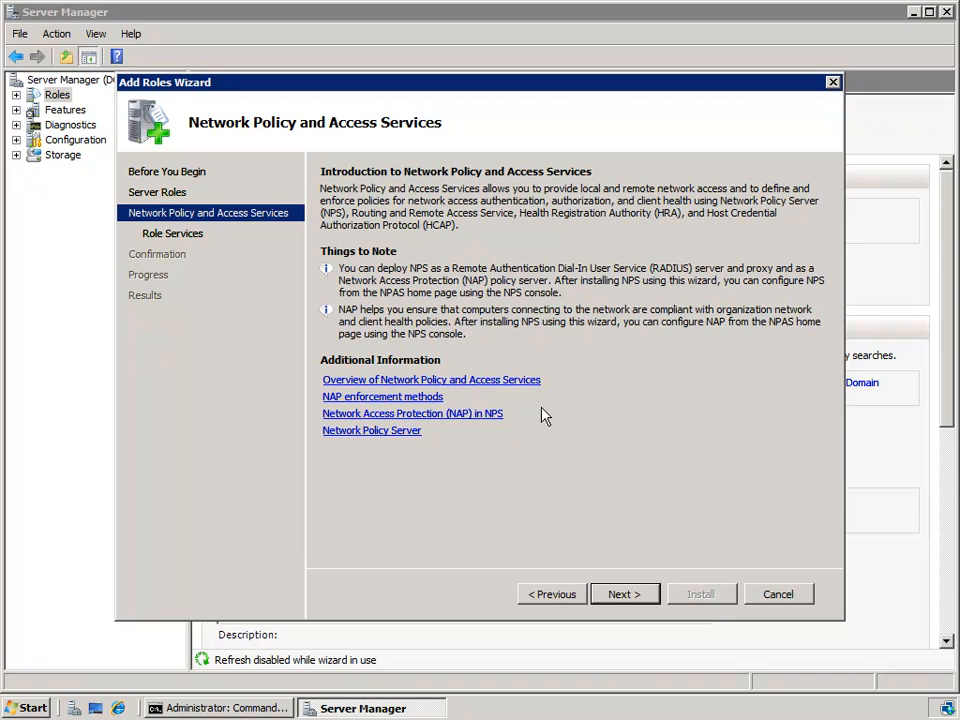
pyautogui.click(623, 595)
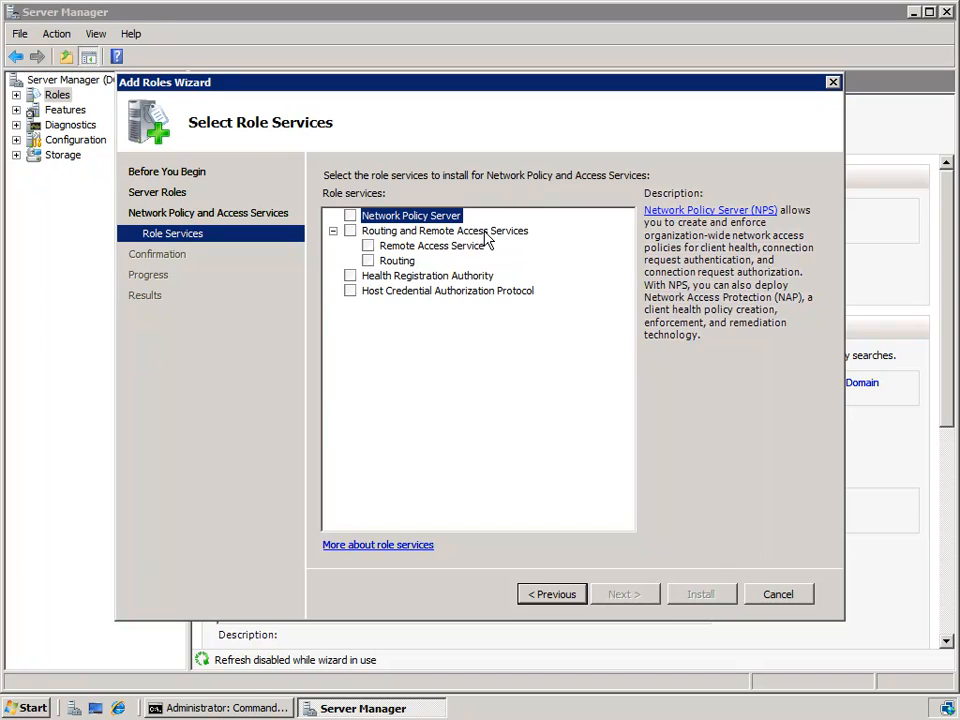
# - Install Routing and Remote Access Services, including Remote Access Service and Routing, and close the wizard
pyautogui.click(350, 231)
pyautogui.click(626, 595)
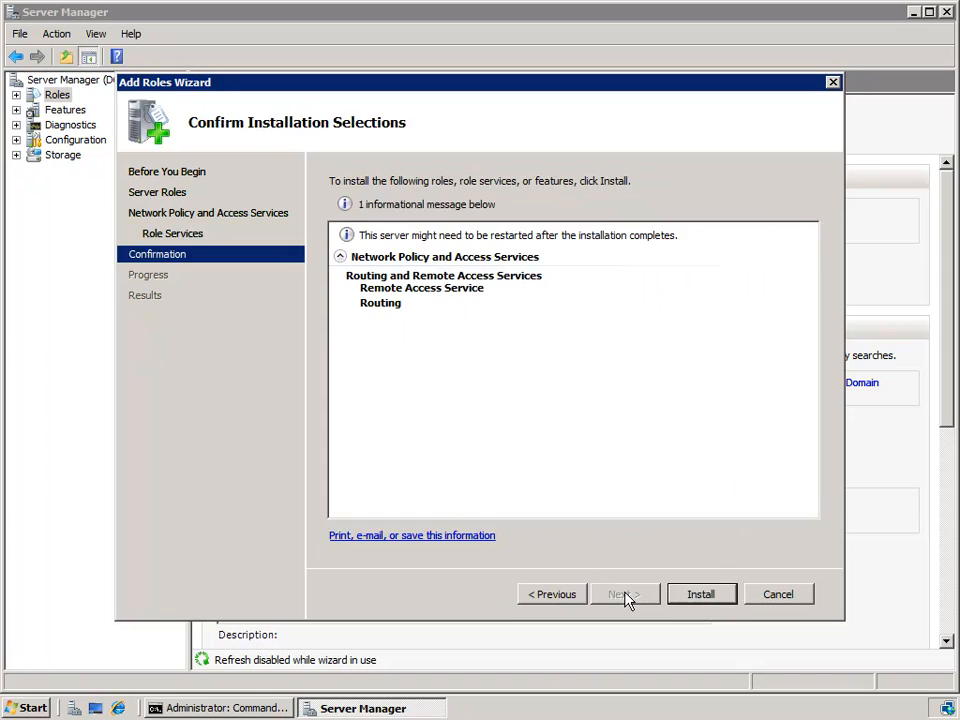
pyautogui.click(700, 594)
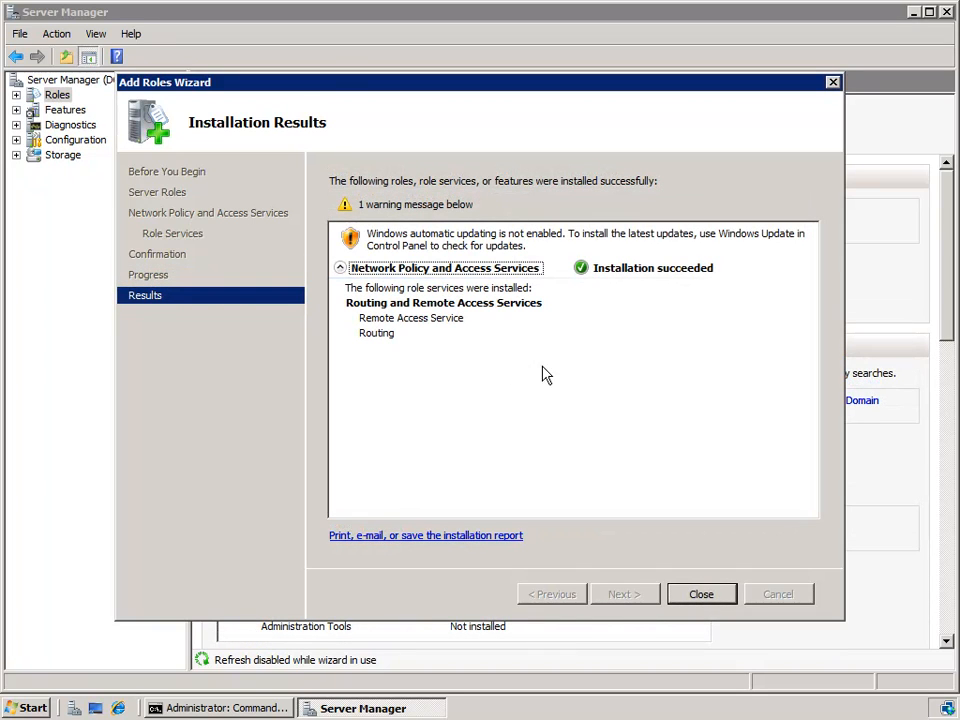
pyautogui.click(698, 597)
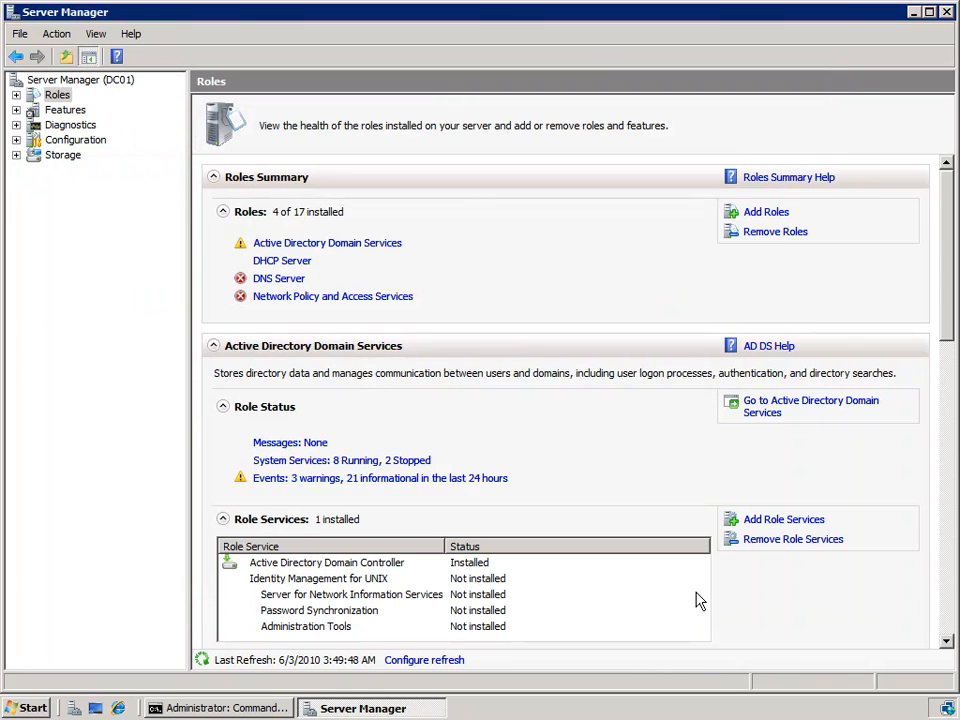
# - Open the Routing and Remote Access administrative console and maximize its window
pyautogui.click(28, 707)
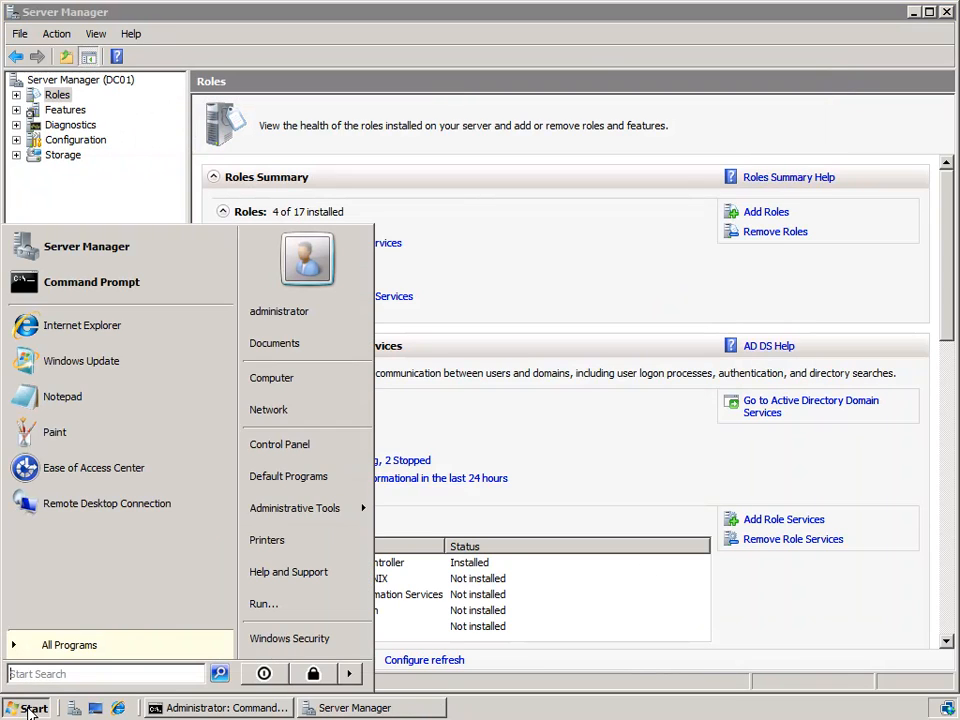
pyautogui.moveTo(353, 521)
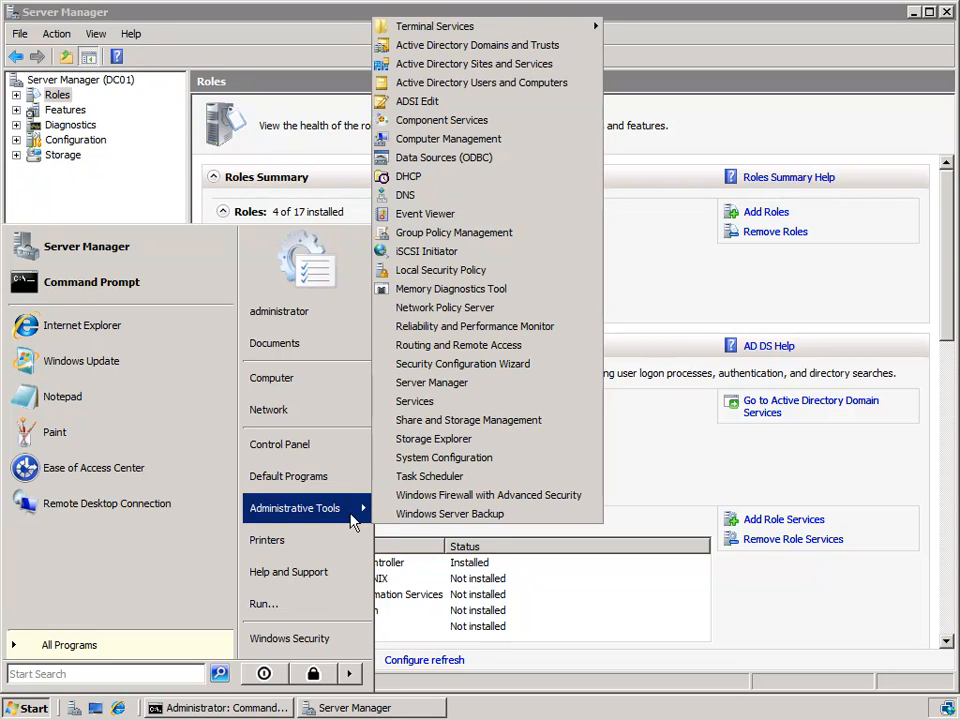
pyautogui.click(505, 355)
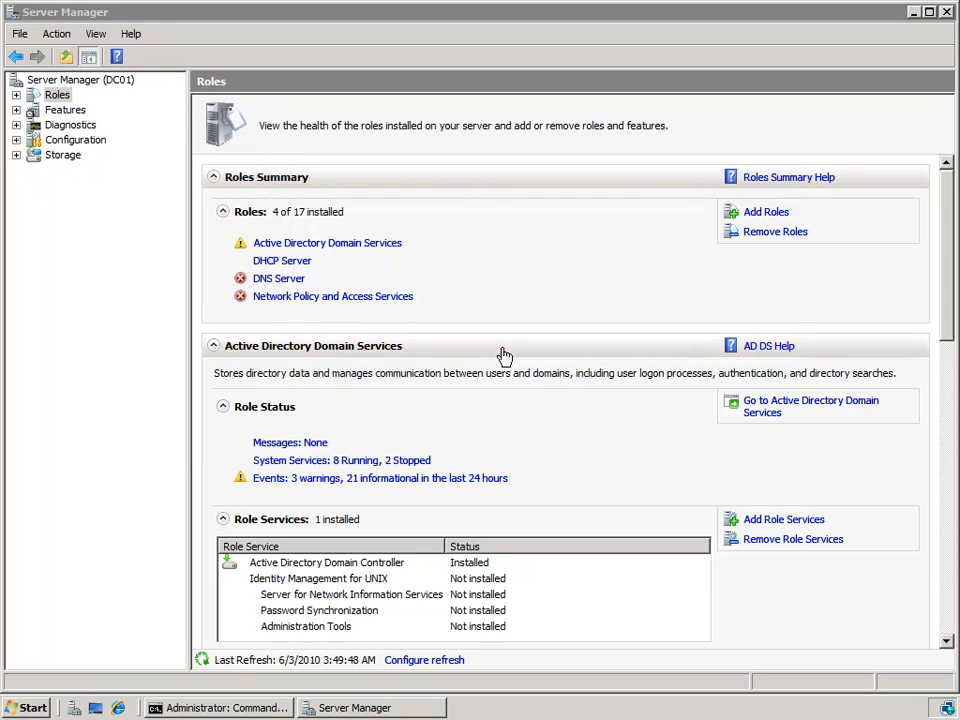
pyautogui.click(657, 52)
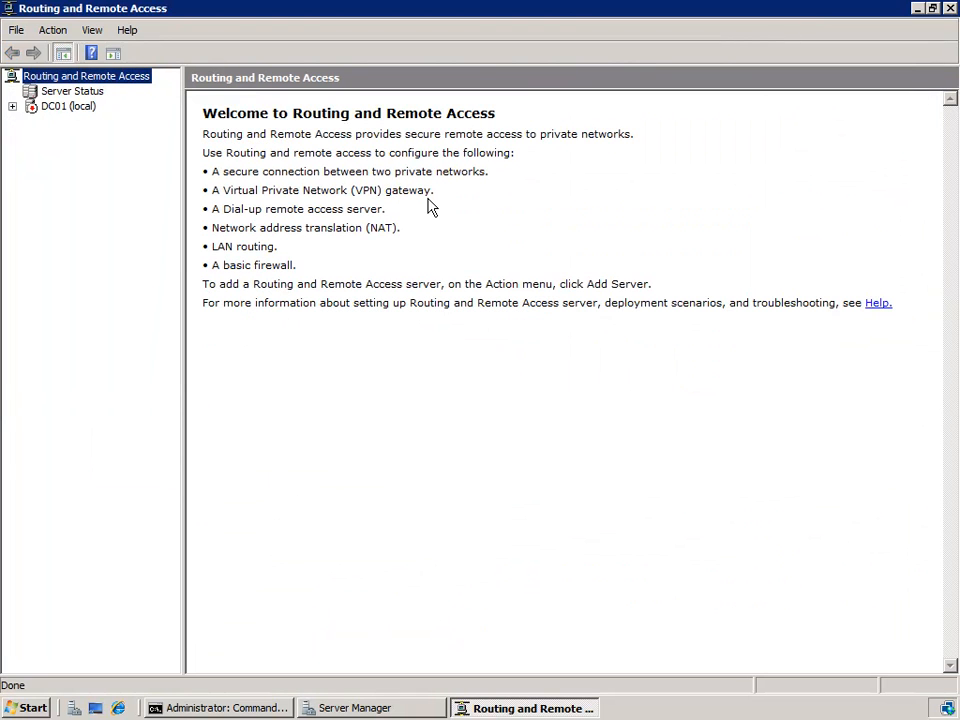
# - Configure and enable Routing and Remote Access on DC01 with a custom configuration providing LAN routing, and start the service
pyautogui.rightClick(53, 107)
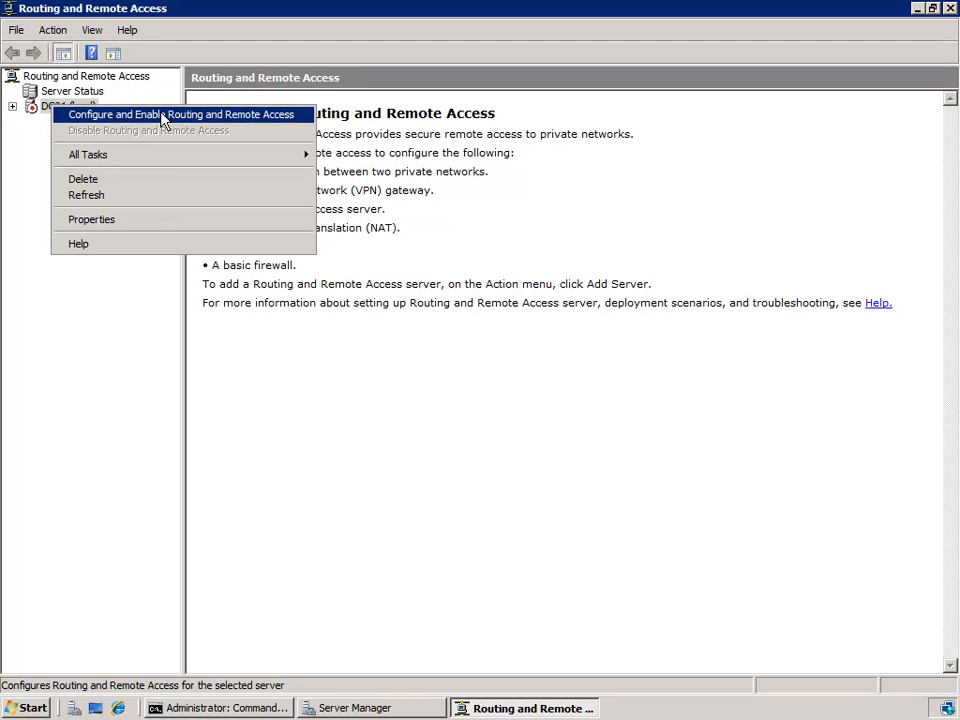
pyautogui.click(214, 119)
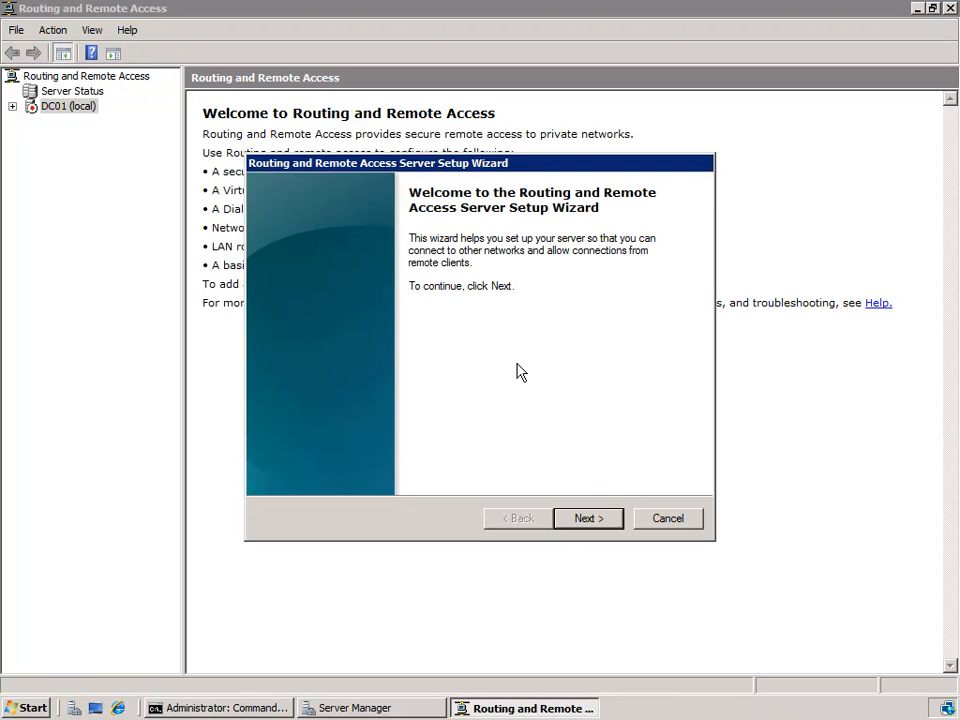
pyautogui.click(606, 520)
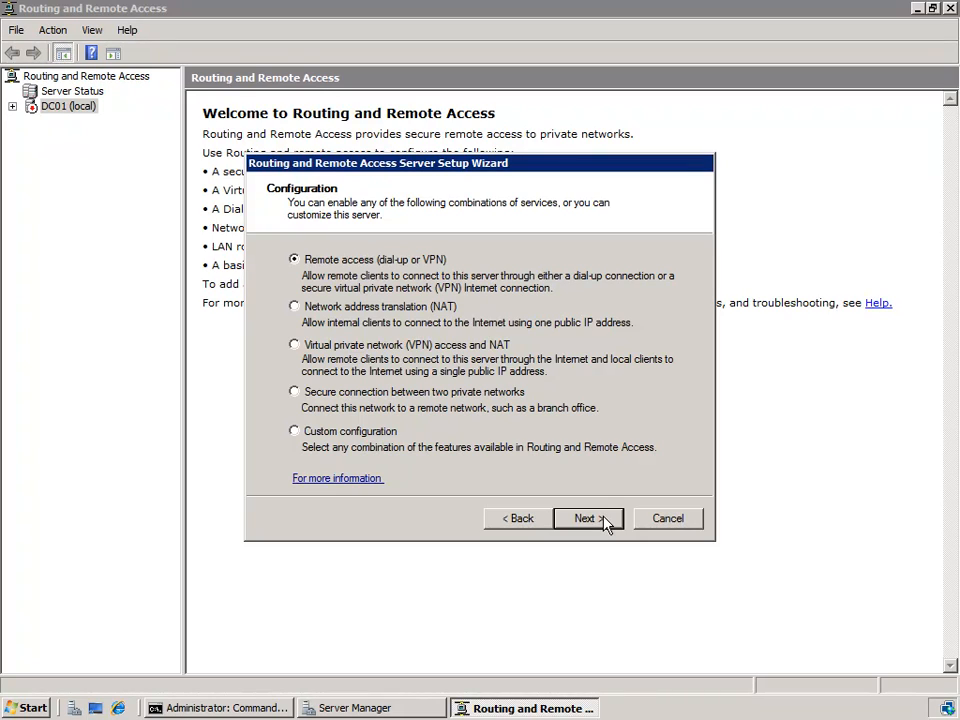
pyautogui.click(336, 437)
pyautogui.click(579, 520)
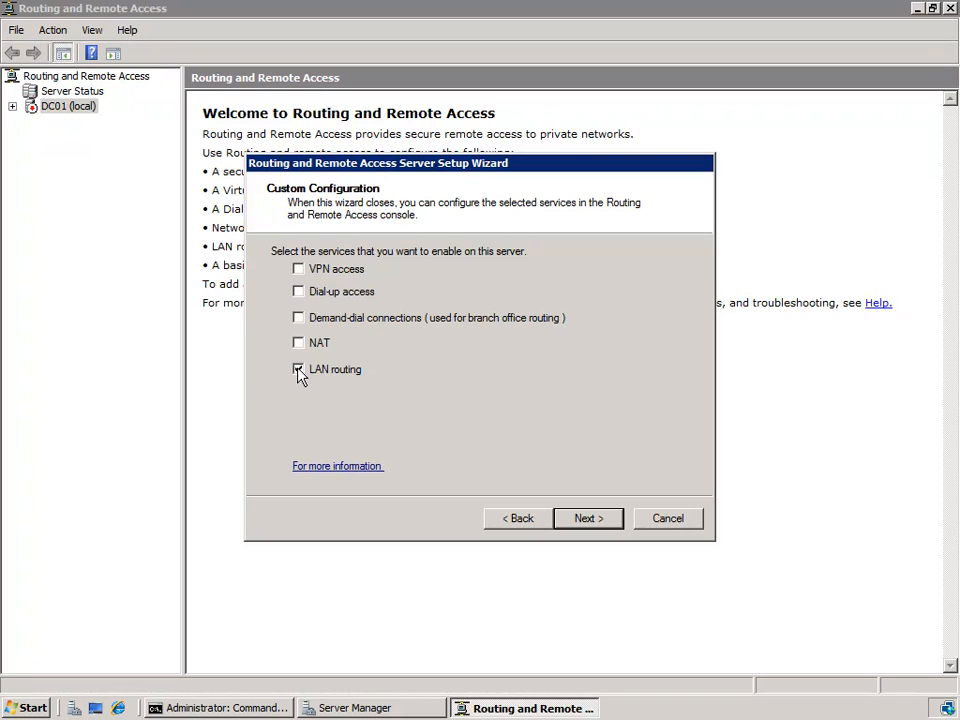
pyautogui.click(590, 518)
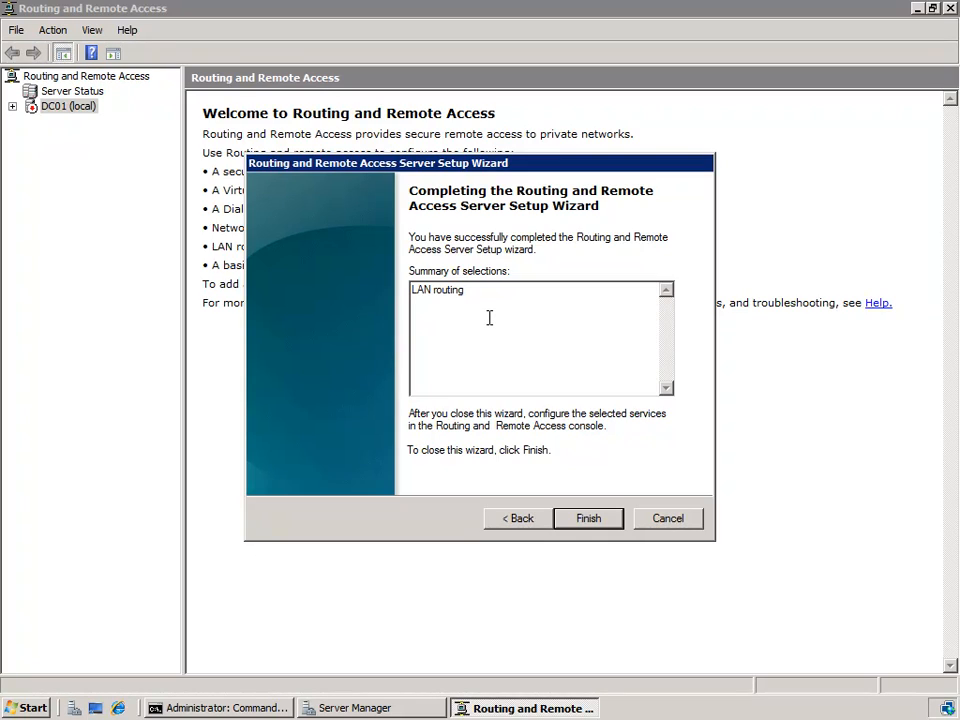
pyautogui.click(589, 519)
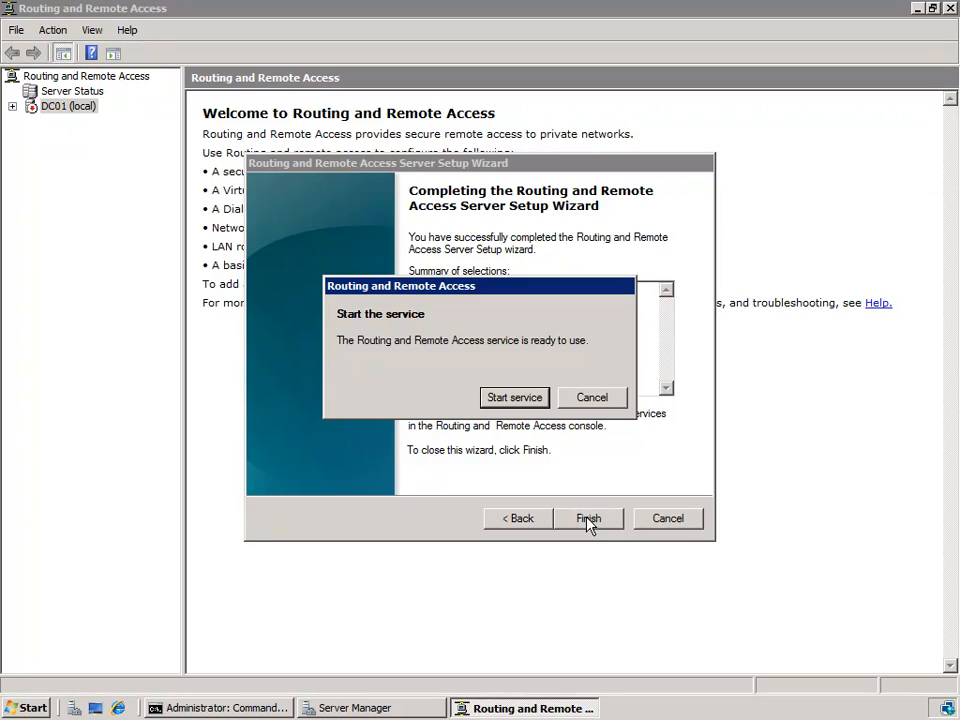
pyautogui.click(515, 398)
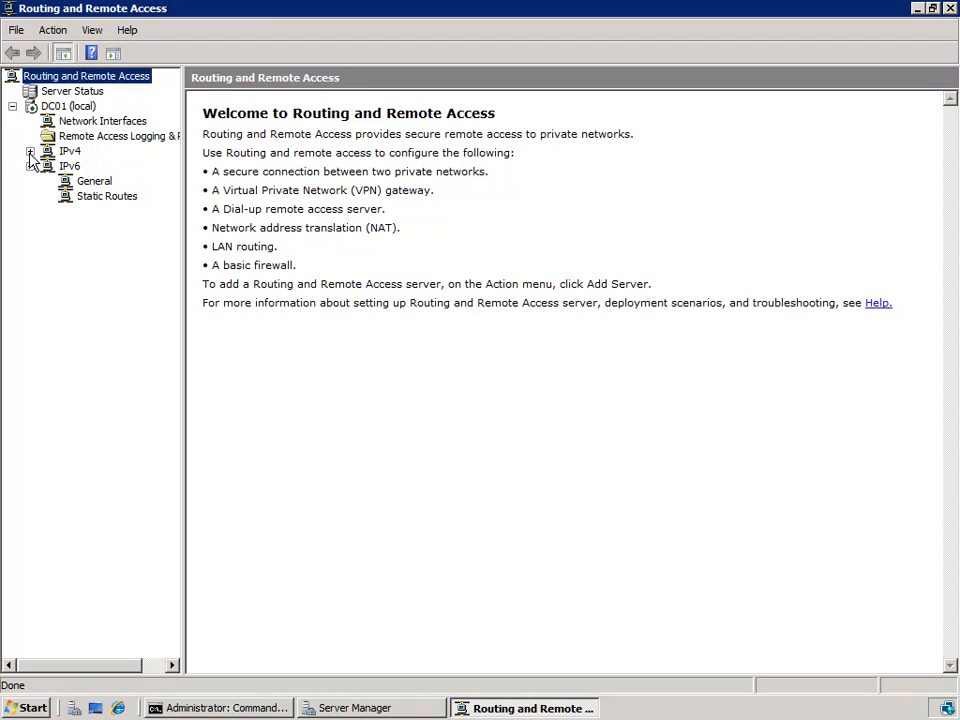
# - Examine the general IPv4 interface list of DC01, checking the IP addresses of both Local Area Connections
pyautogui.click(30, 152)
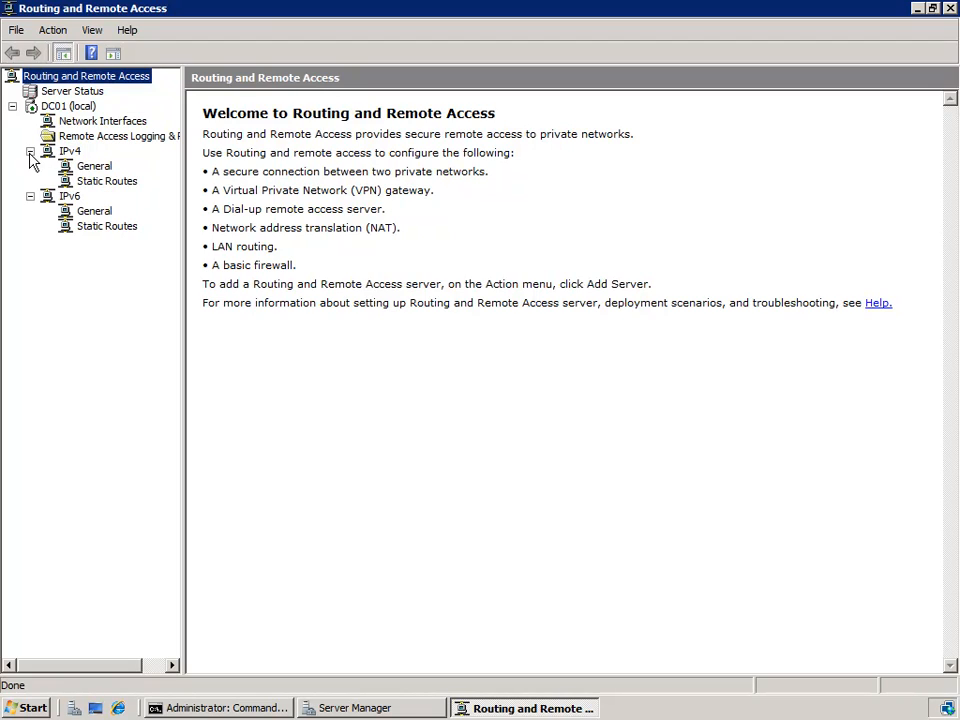
pyautogui.click(94, 168)
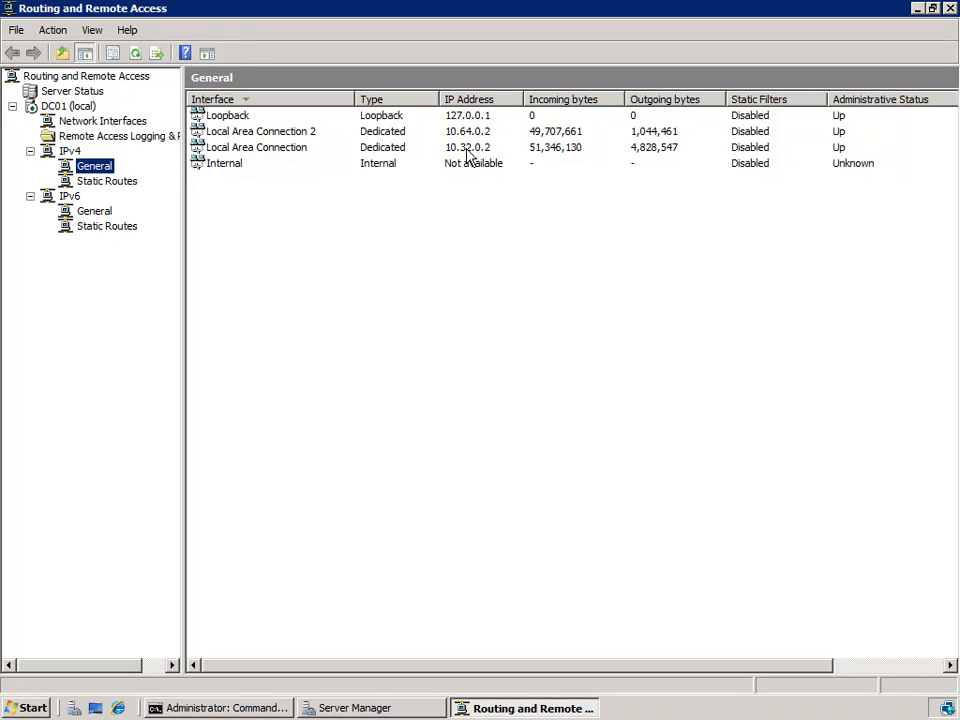
pyautogui.click(471, 151)
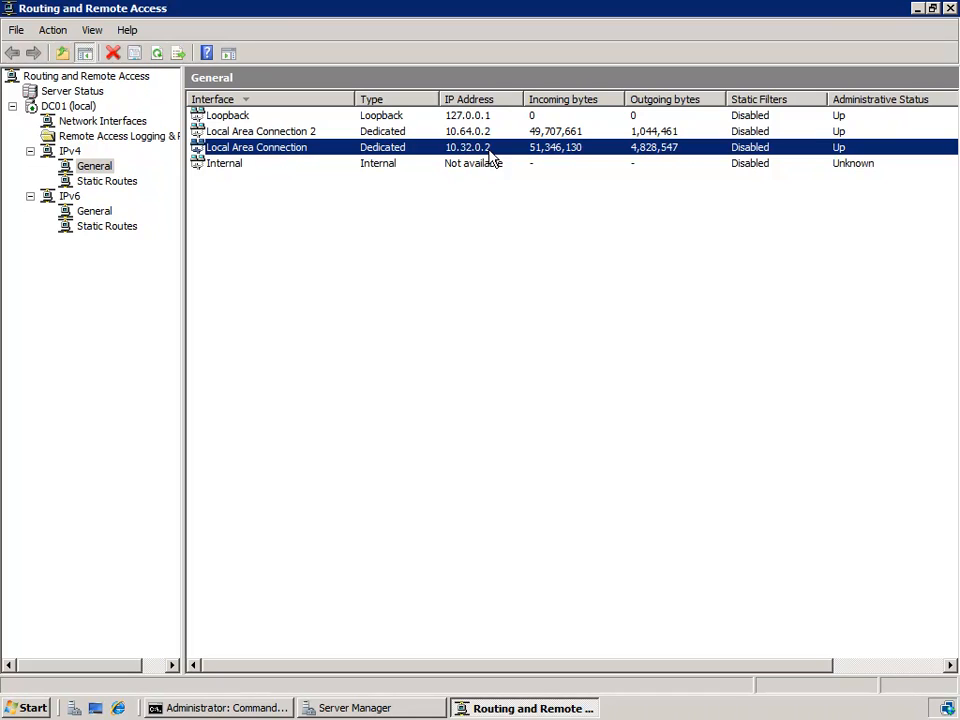
pyautogui.click(506, 132)
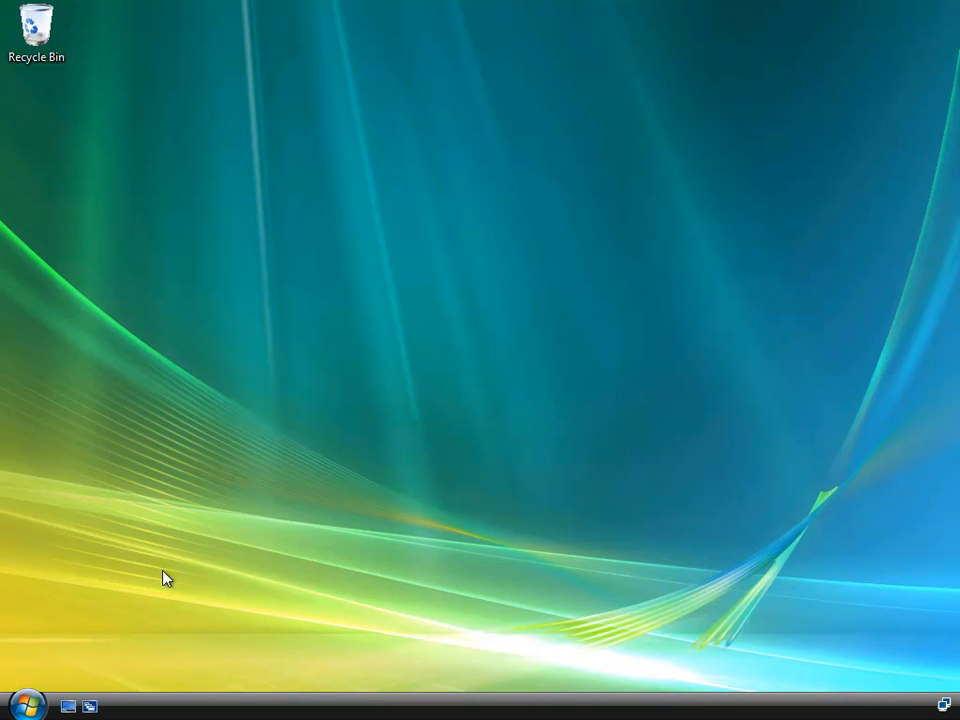
# - On the client machine, open a command prompt and review the full IP configuration with ipconfig /all
pyautogui.press('super')
pyautogui.write('cmd')
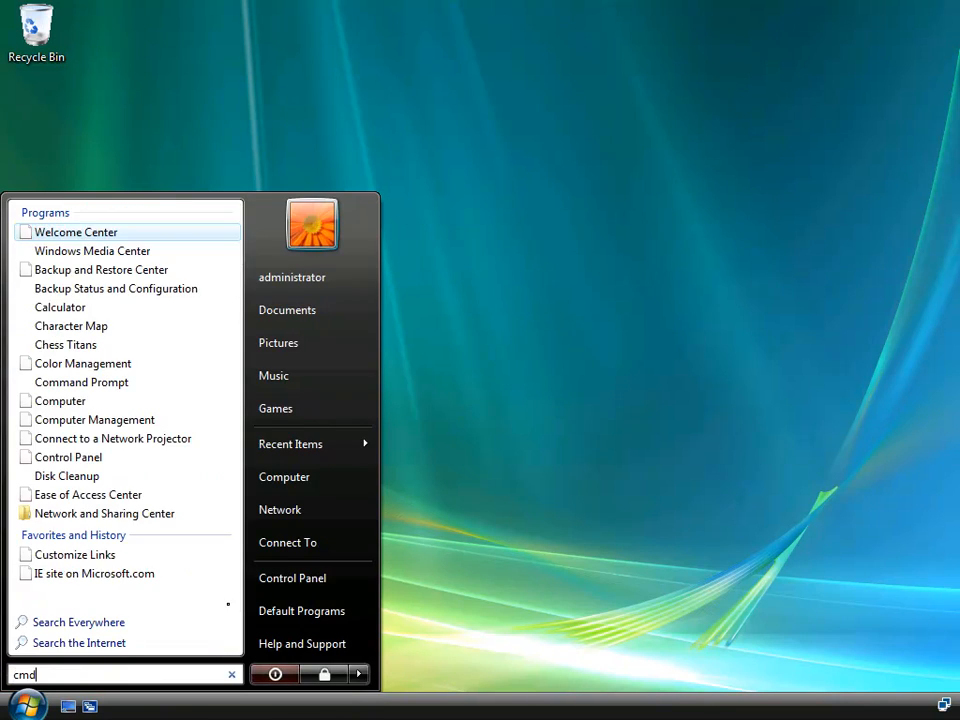
pyautogui.press('Return')
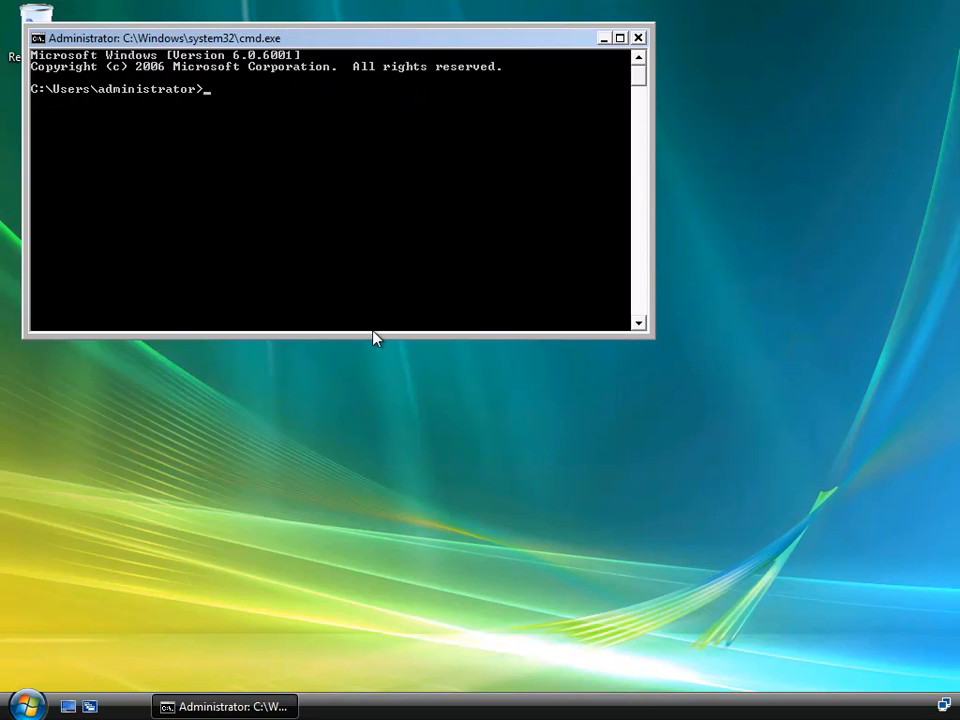
pyautogui.write('ipconfig /all')
pyautogui.press('Return')
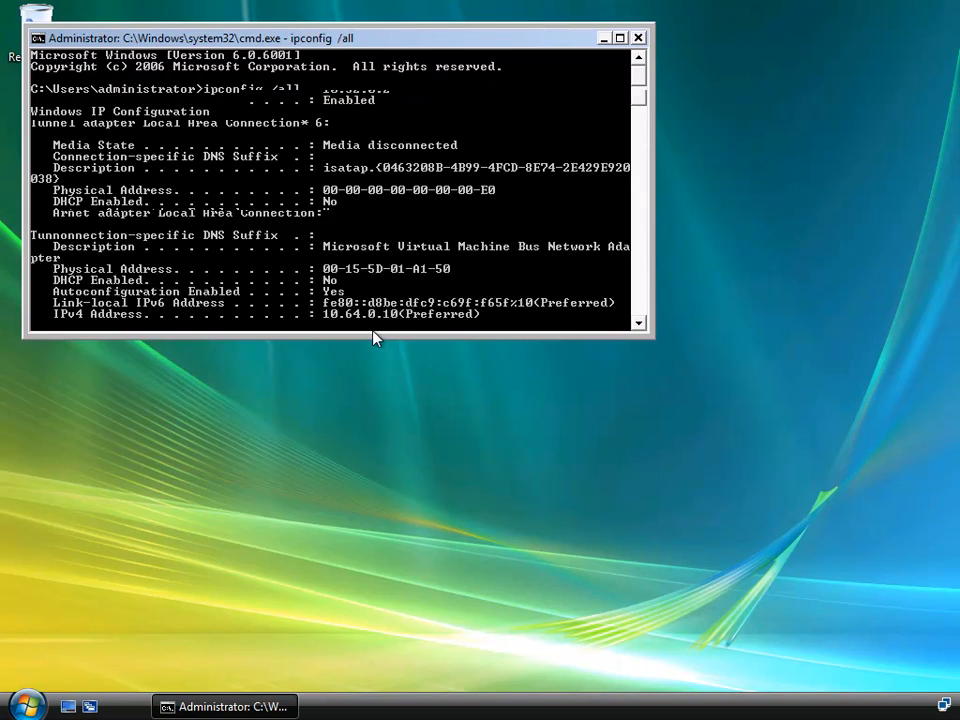
pyautogui.scroll(2, 430, 270)
pyautogui.scroll(2, 430, 270)
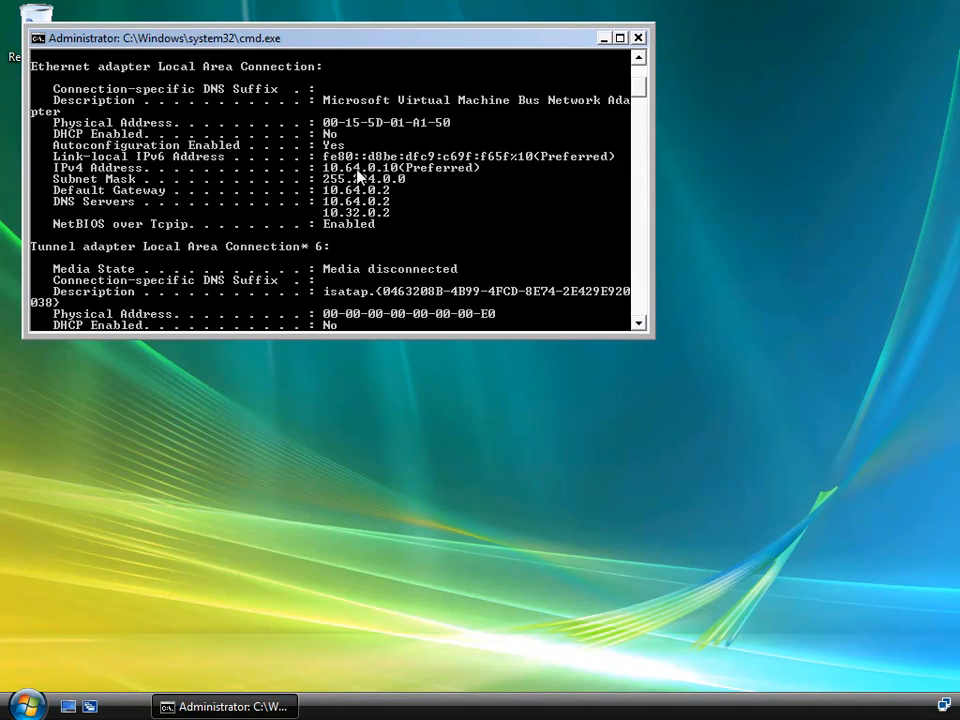
# - Ping the default gateway 10.64.0.2 and the host 10.32.0.10 on the other subnet from the client
pyautogui.press('Up')
pyautogui.press('BackSpace')
pyautogui.press('BackSpace')
pyautogui.press('BackSpace')
pyautogui.press('BackSpace')
pyautogui.press('BackSpace')
pyautogui.press('BackSpace')
pyautogui.press('BackSpace')
pyautogui.press('BackSpace')
pyautogui.press('BackSpace')
pyautogui.press('BackSpace')
pyautogui.press('BackSpace')
pyautogui.press('BackSpace')
pyautogui.press('BackSpace')
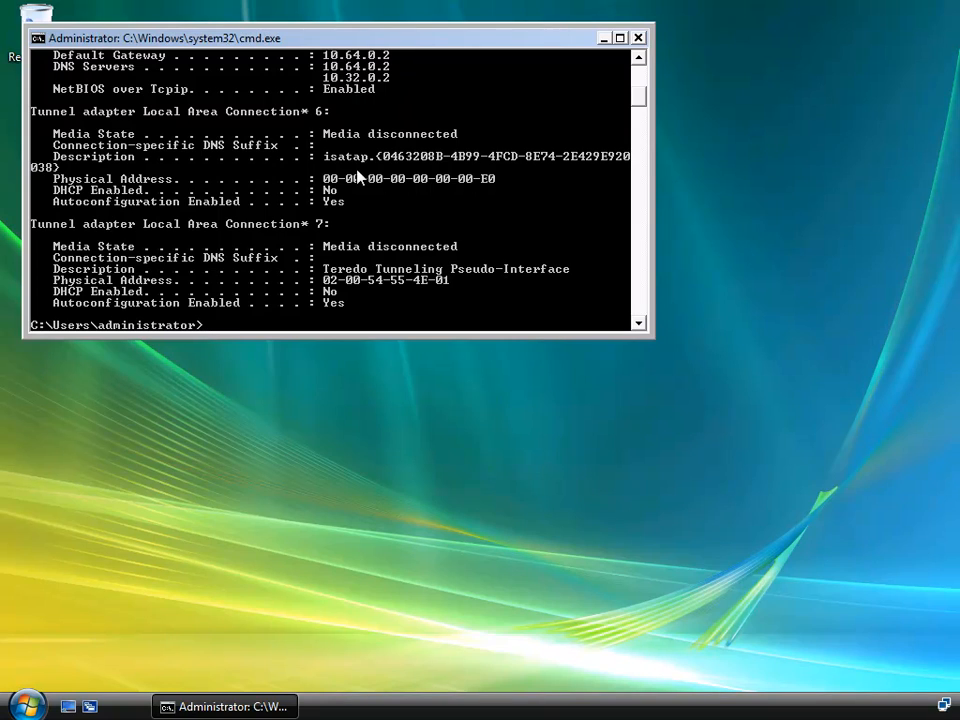
pyautogui.write('ping 10.64.0.2')
pyautogui.press('Return')
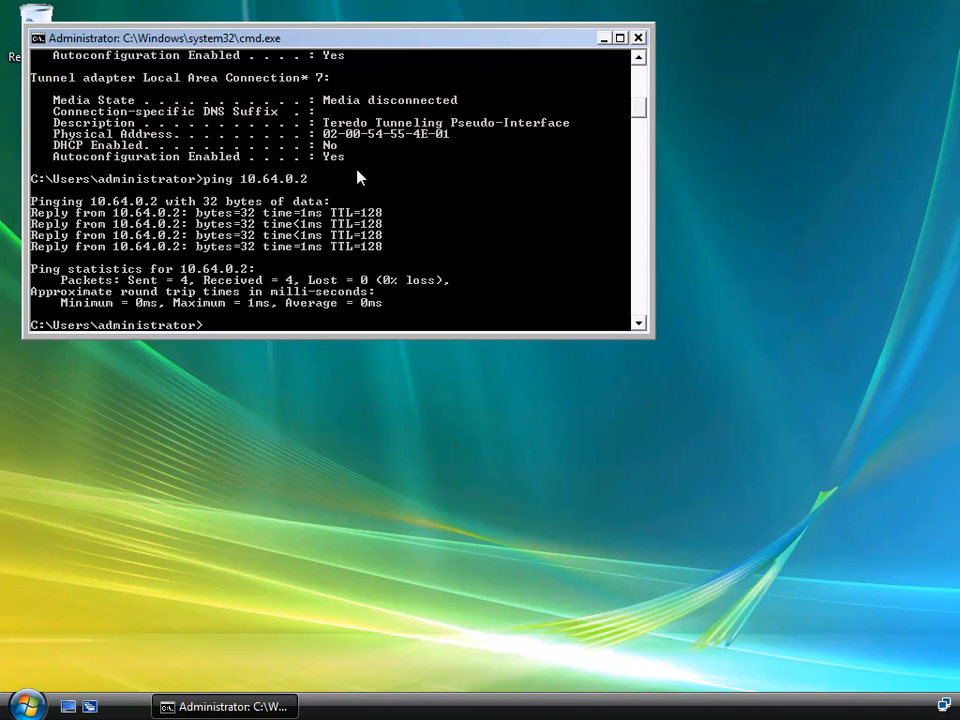
pyautogui.write('ping 10.32.0.10')
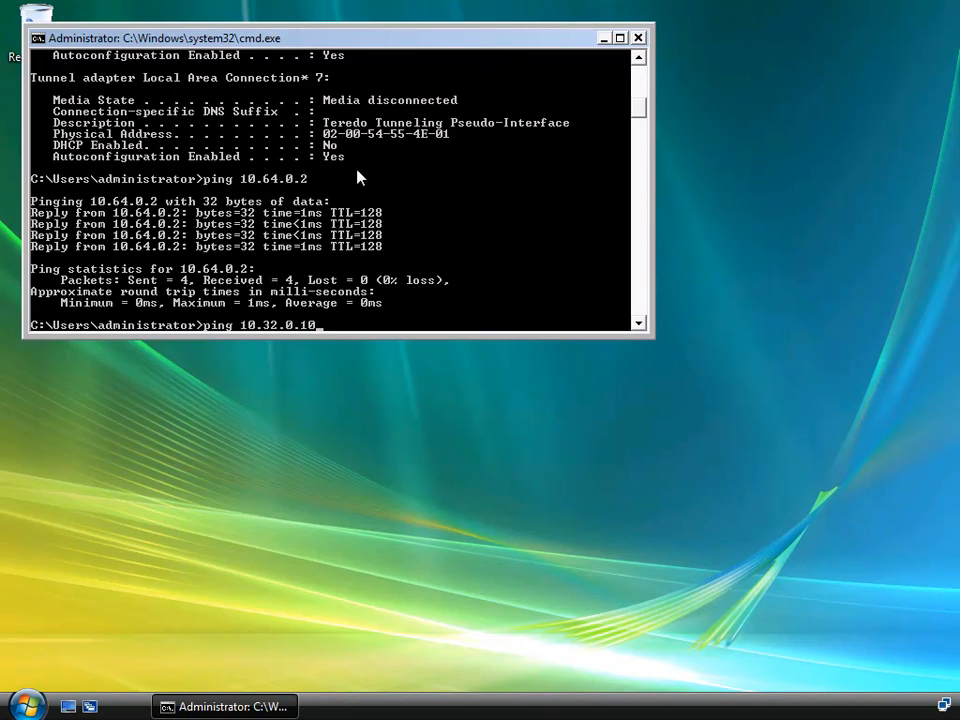
pyautogui.press('Return')
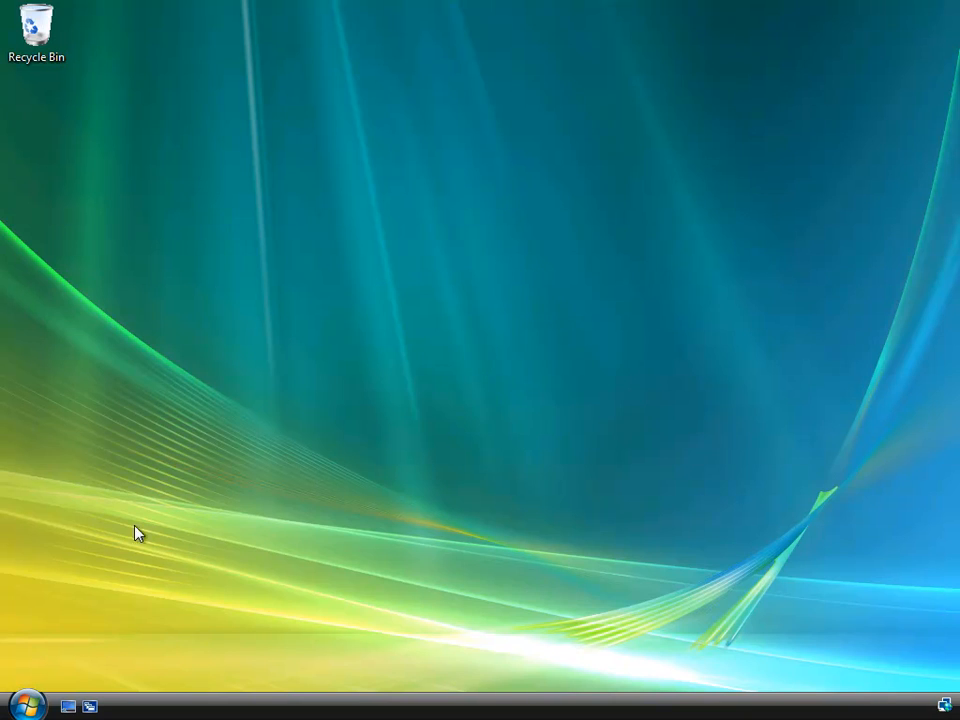
# - On the 10.32.0.10 client, open a command prompt, review its IP configuration with ipconfig, and ping 10.64.0.10
pyautogui.click(30, 706)
pyautogui.write('cmd')
pyautogui.press('Return')
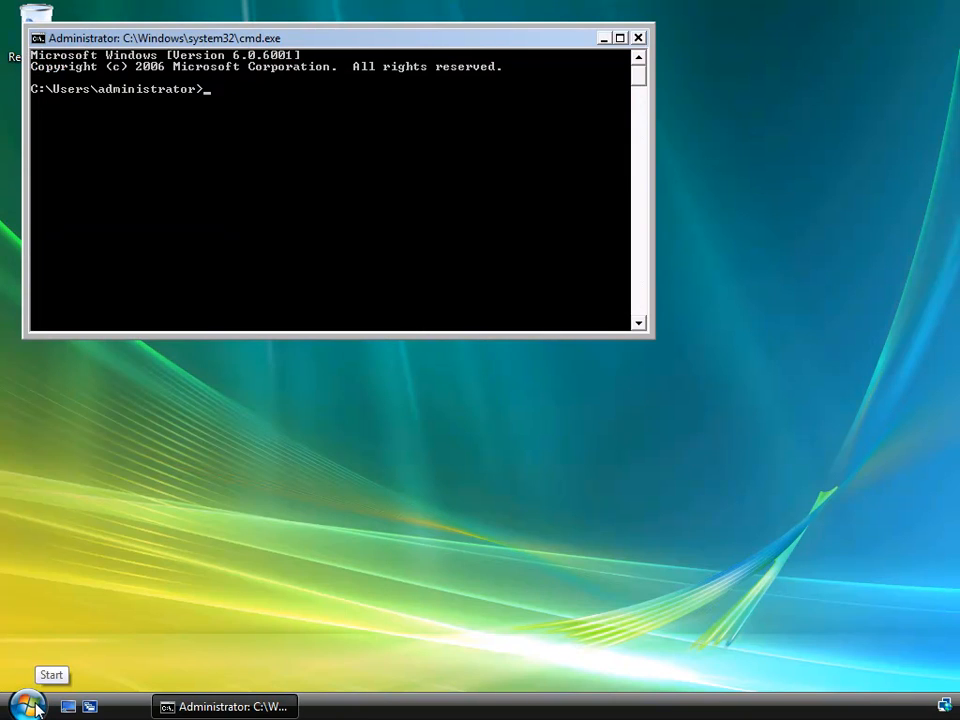
pyautogui.write('ipconfig')
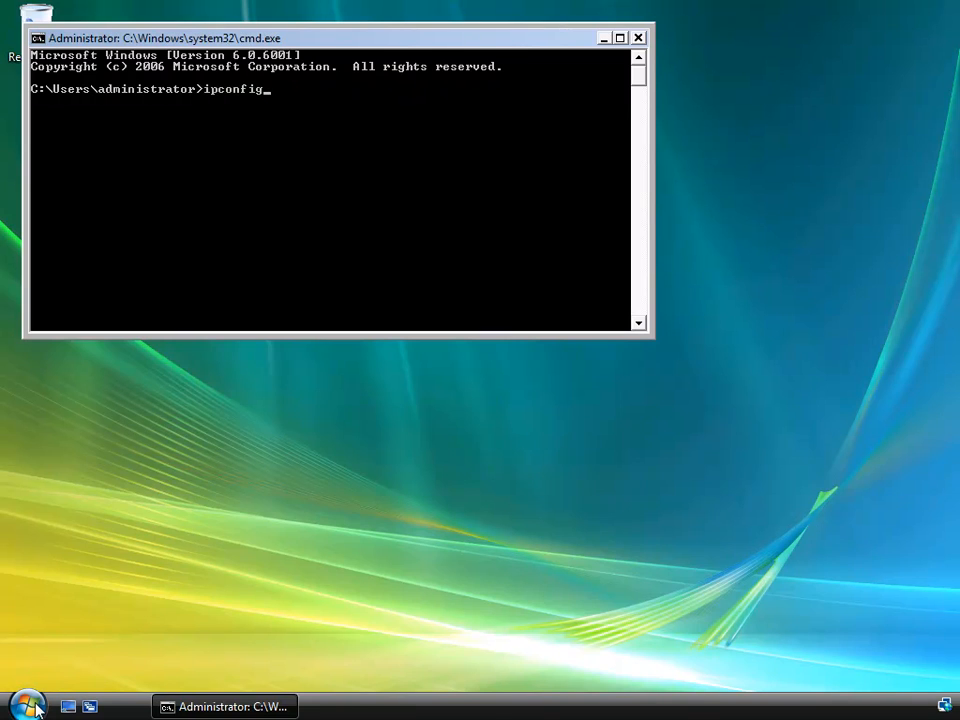
pyautogui.press('Return')
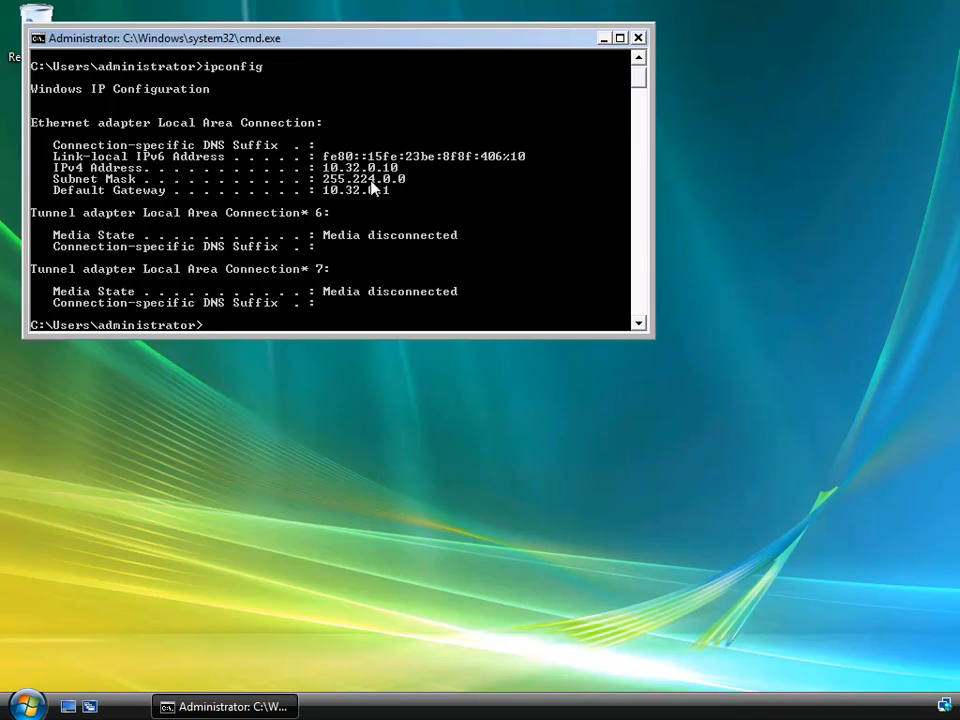
pyautogui.write('ping 10.64.0.10')
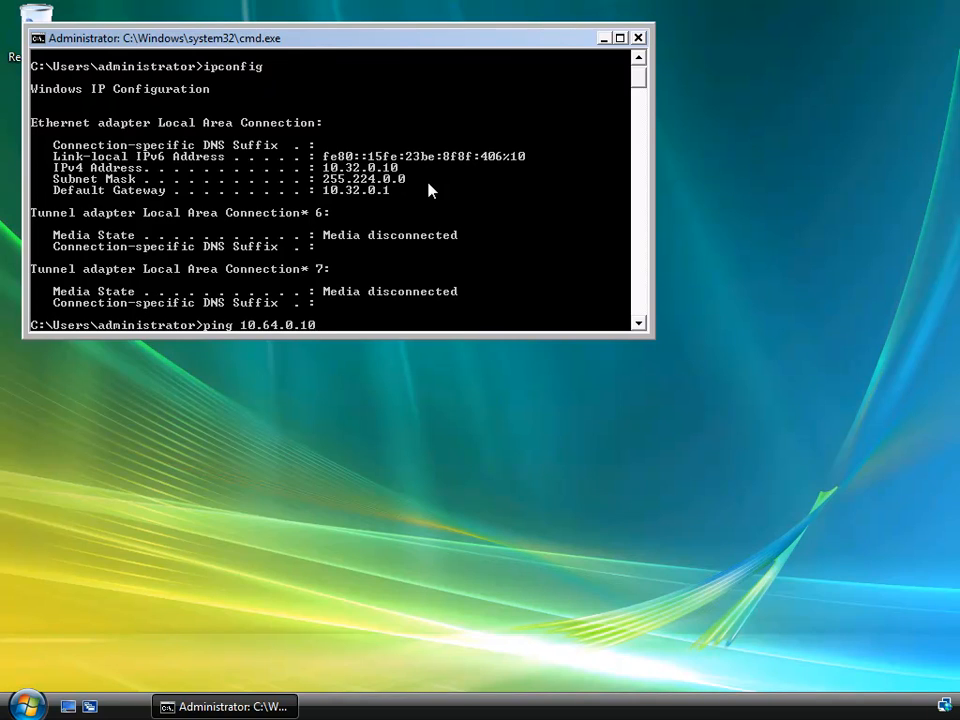
pyautogui.press('Return')
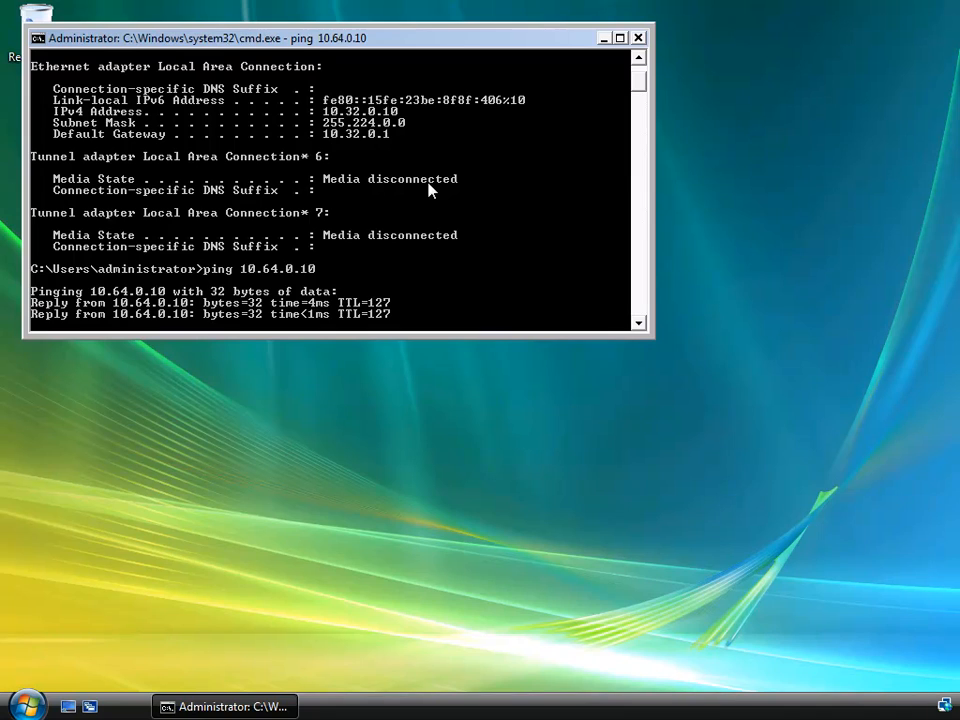
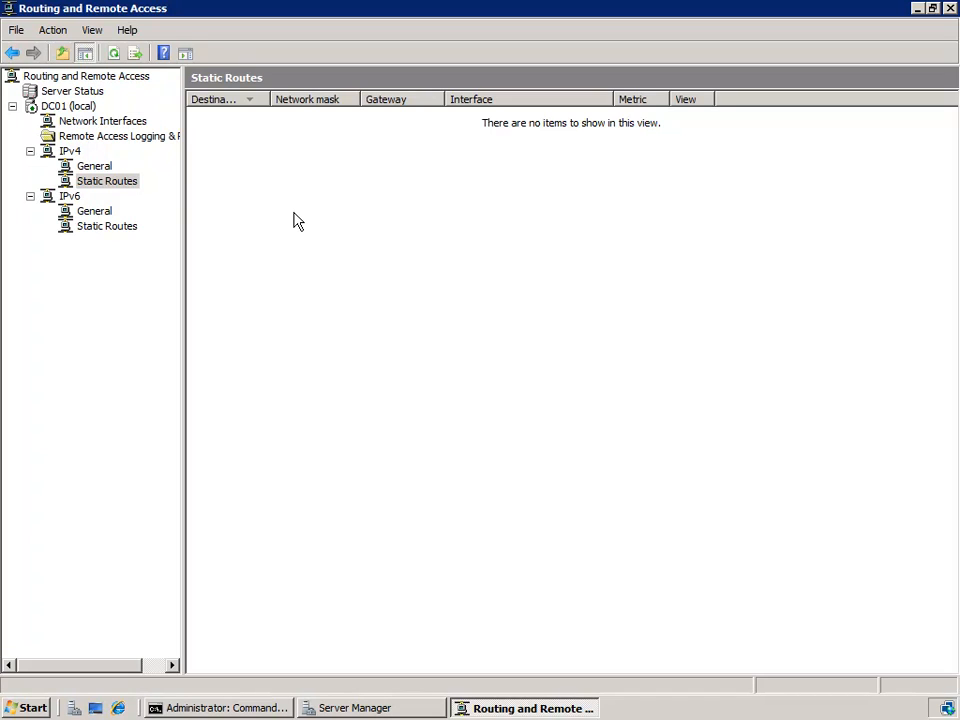
pyautogui.rightClick(126, 182)
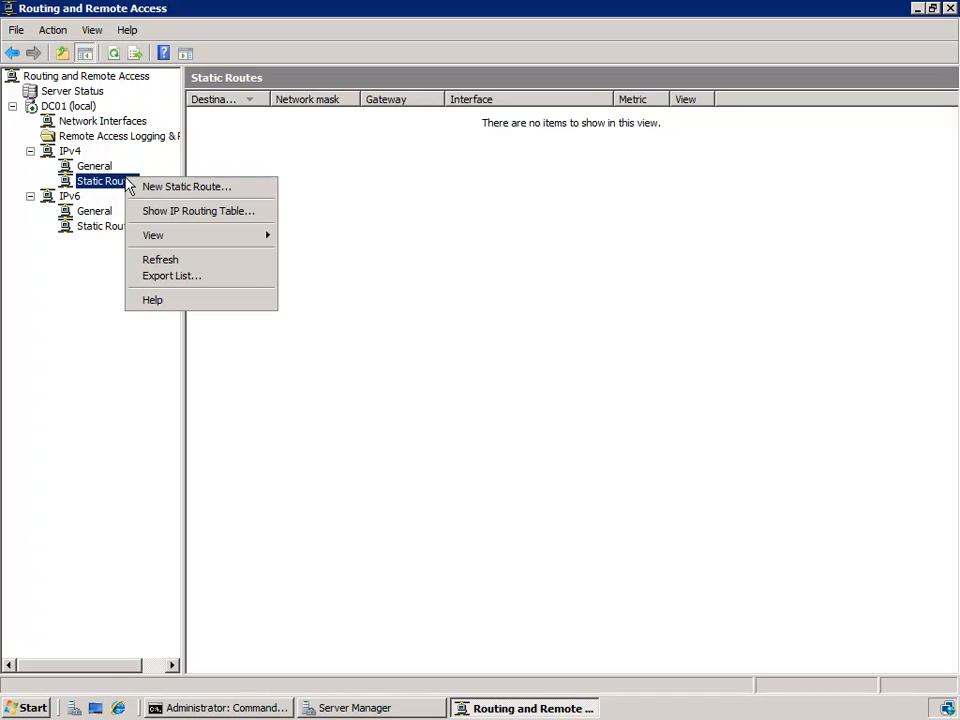
pyautogui.click(230, 188)
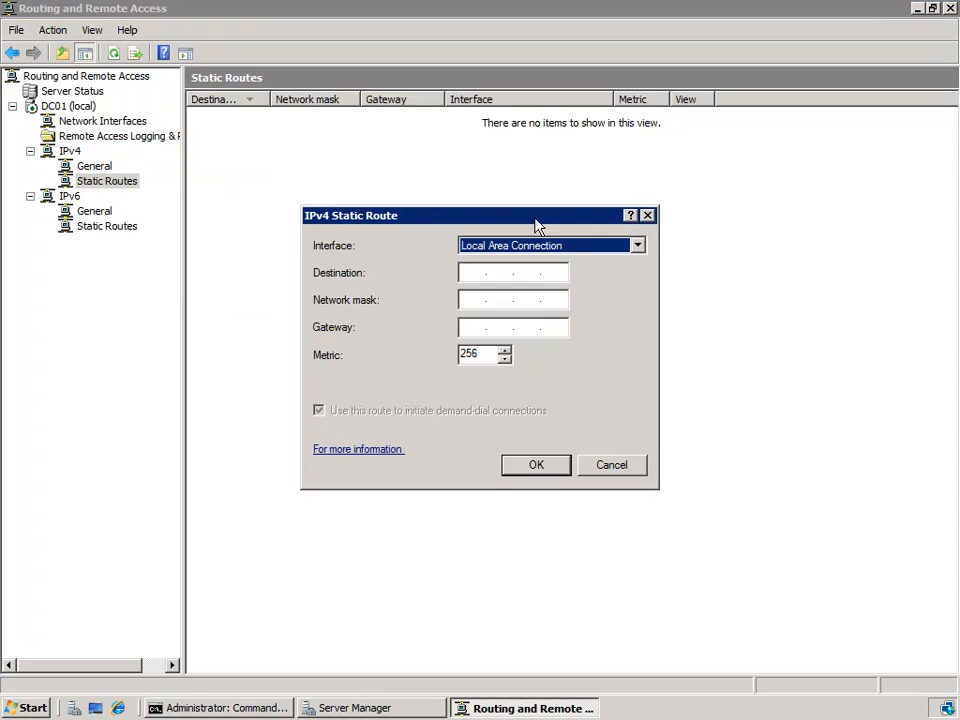
pyautogui.click(596, 251)
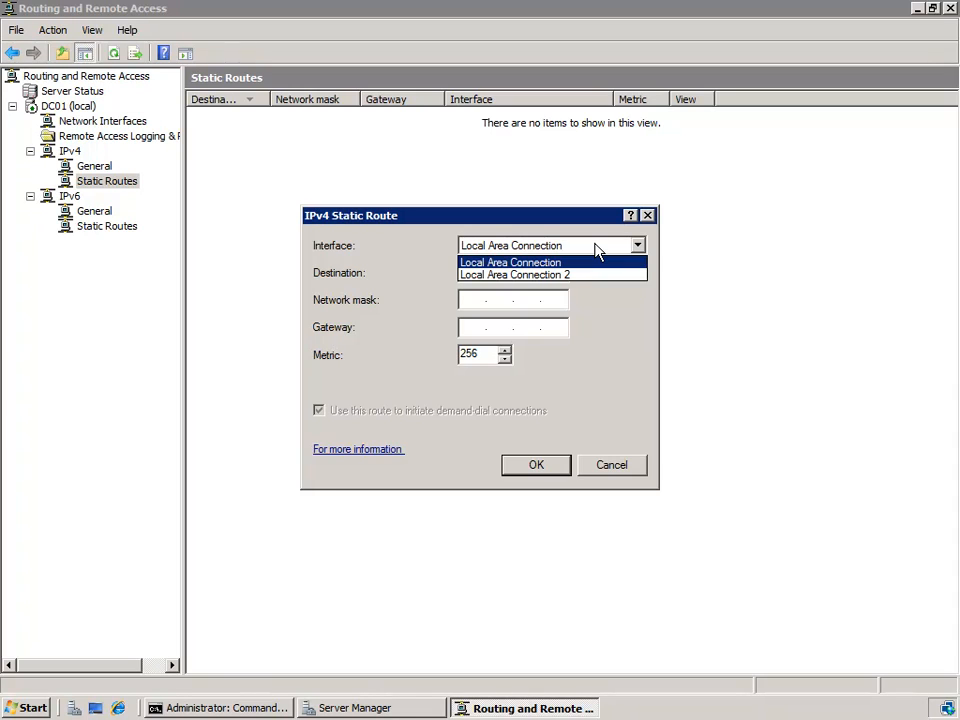
pyautogui.click(634, 472)
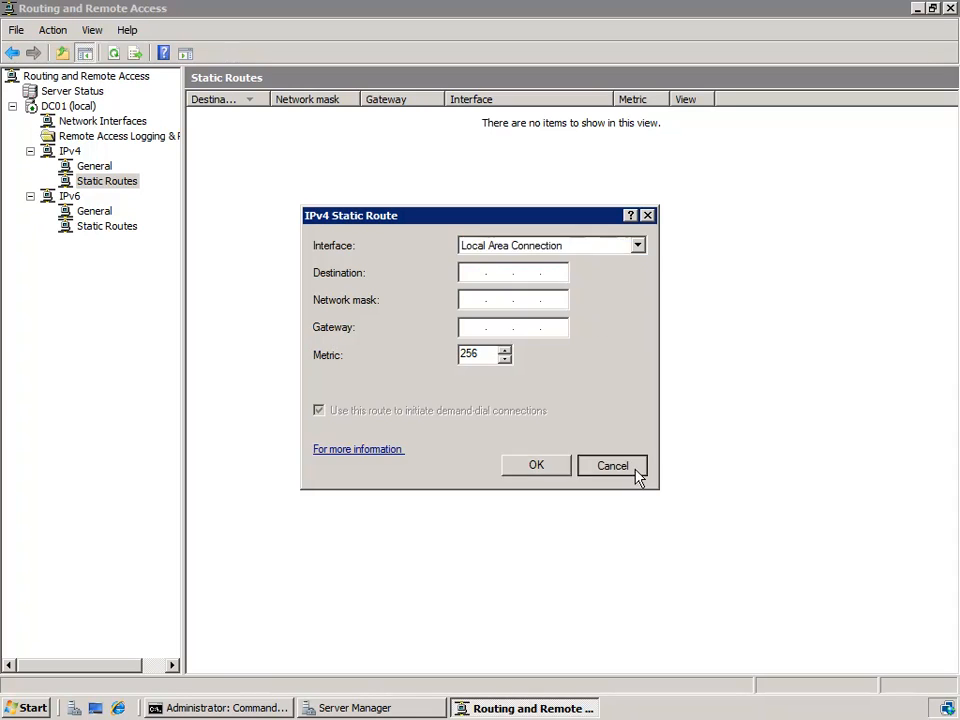
pyautogui.click(634, 472)
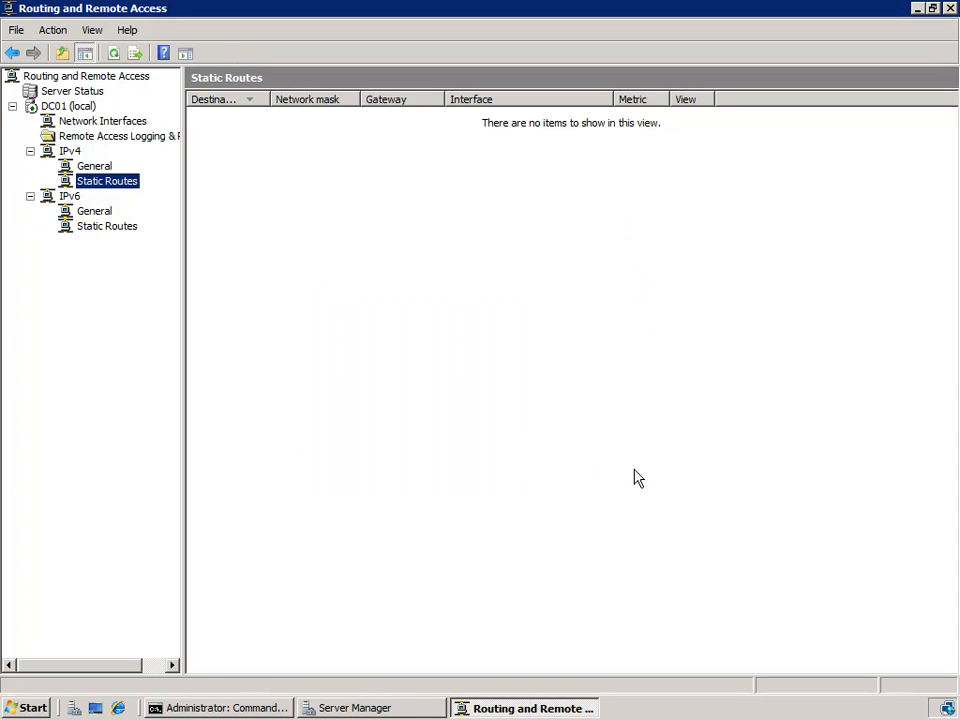
# - Check the IP addresses in DC01's general IPv4 interface list and open the server's Network Connections window
pyautogui.click(98, 168)
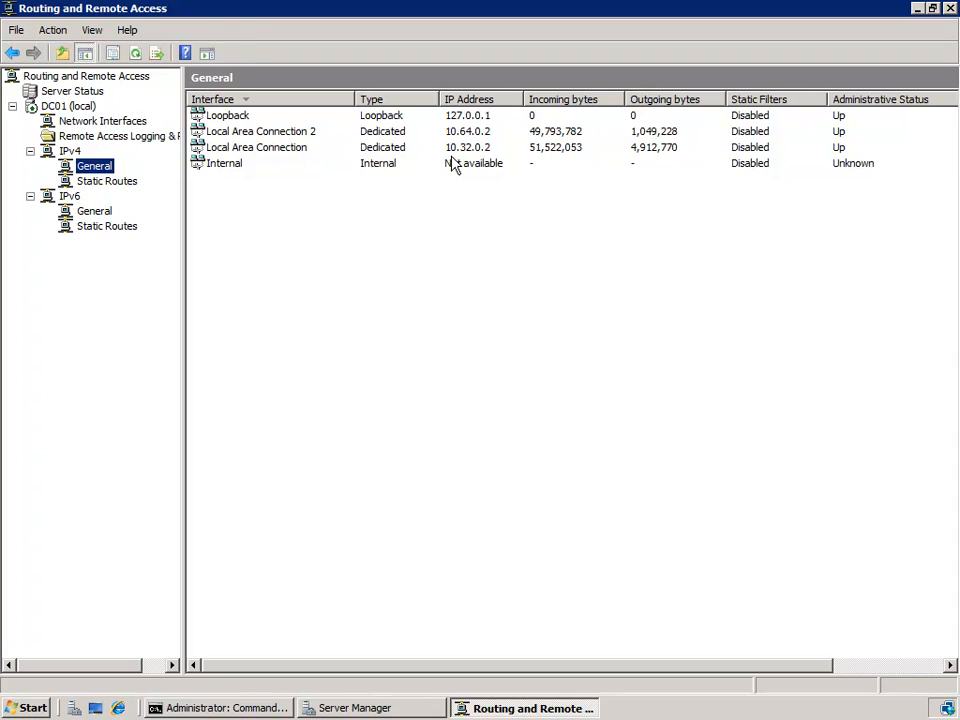
pyautogui.click(34, 708)
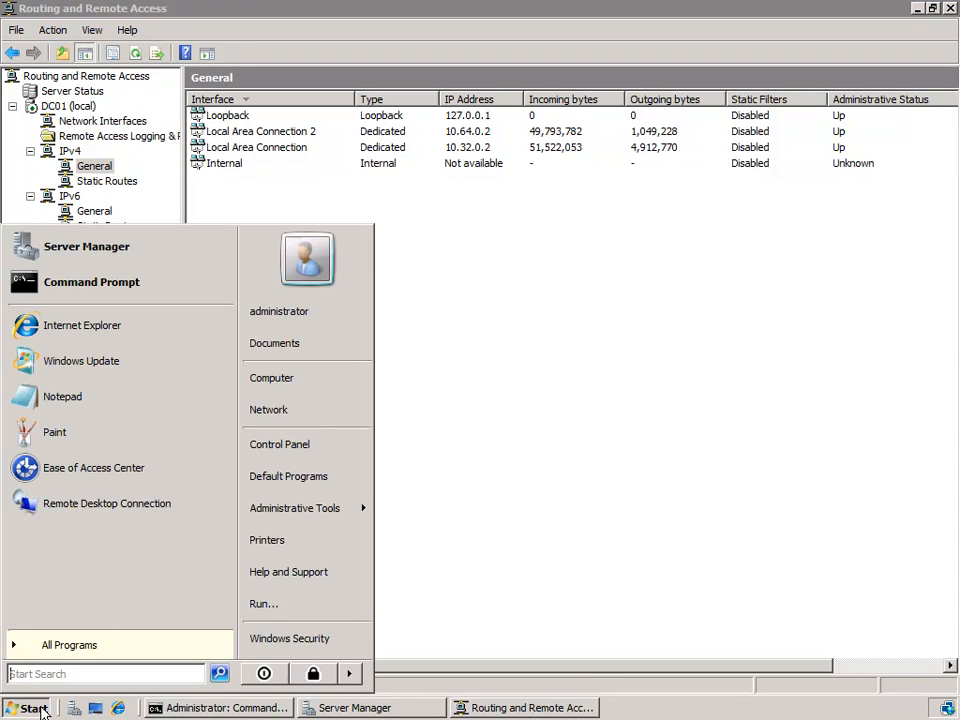
pyautogui.click(294, 412)
pyautogui.click(474, 164)
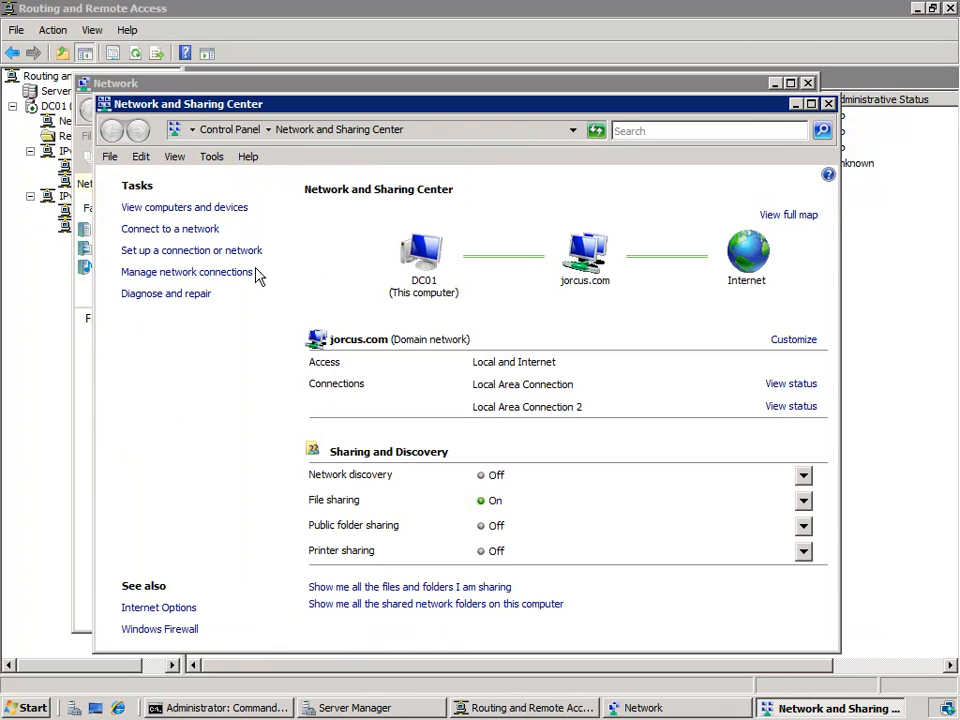
pyautogui.click(236, 273)
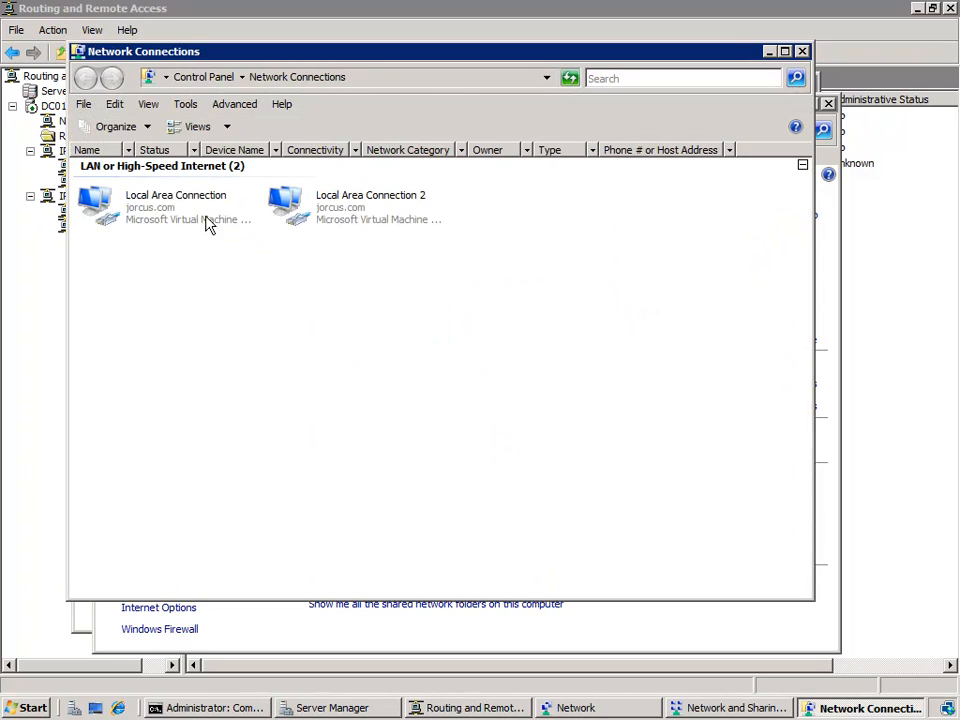
# - Rename the network connection Local Area Connection as 10.32 NY
pyautogui.click(165, 222)
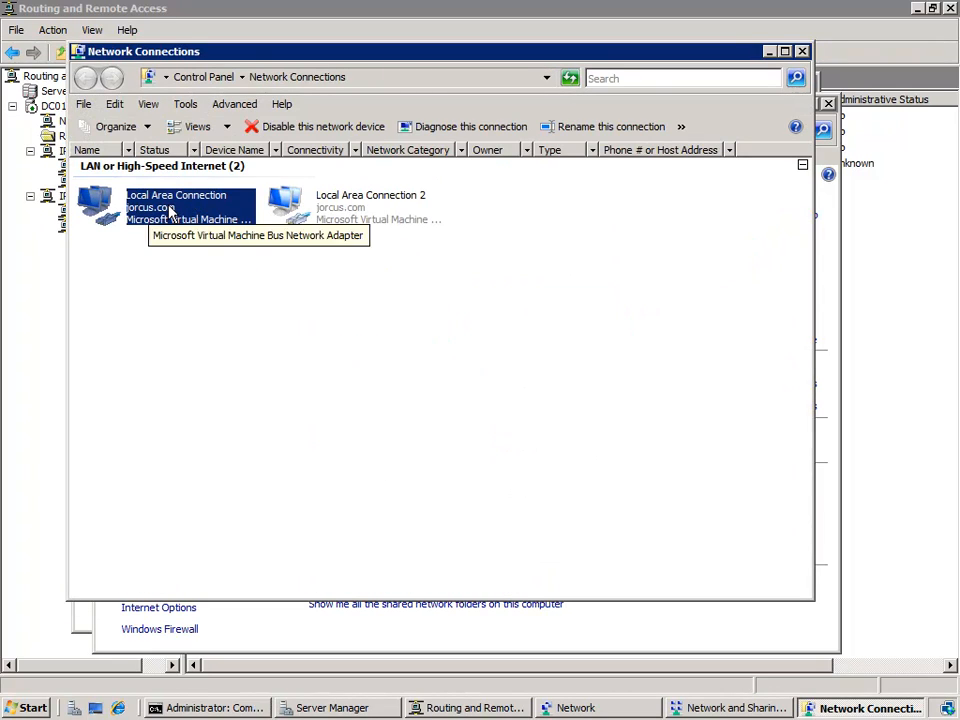
pyautogui.click(614, 127)
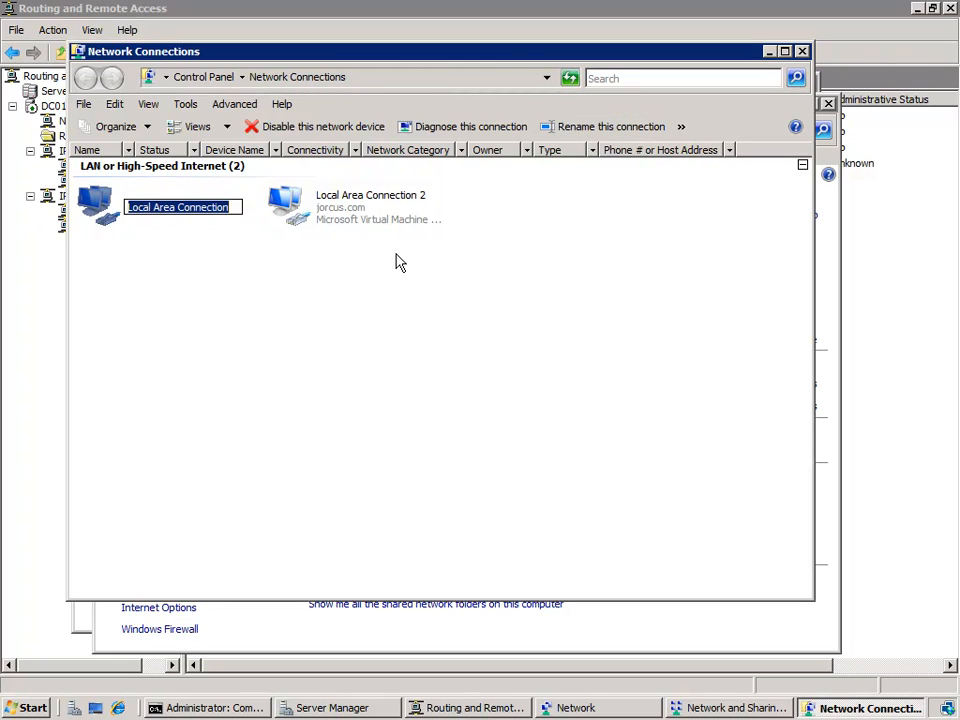
pyautogui.write('10.3')
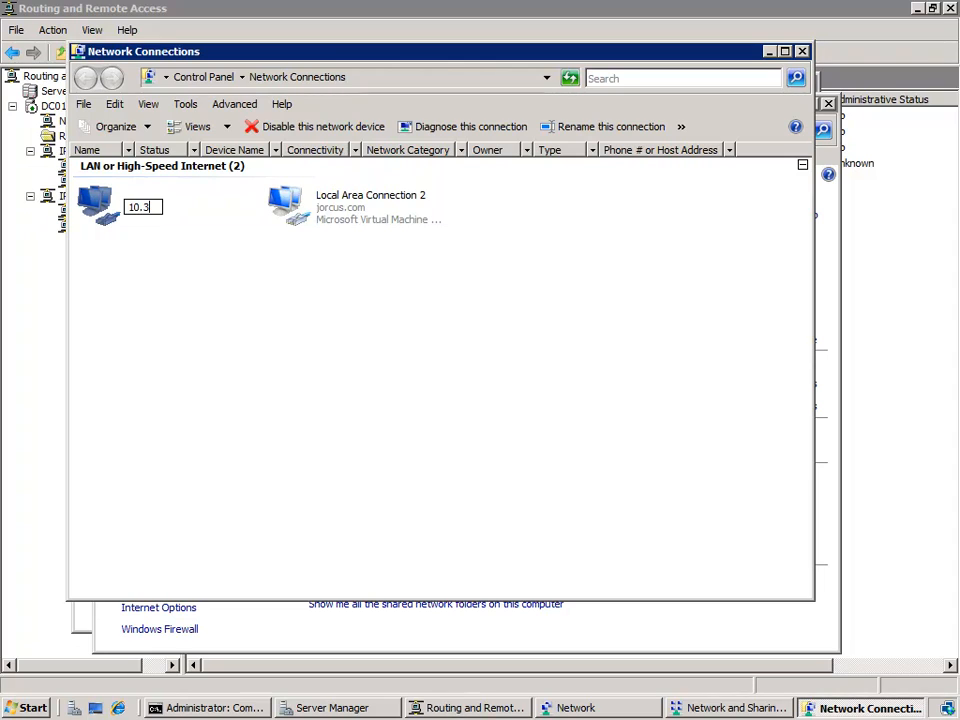
pyautogui.write('2 NY')
pyautogui.press('Return')
# - Rename the network connection Local Area Connection 2 as 10.64 Paris
pyautogui.click(377, 205)
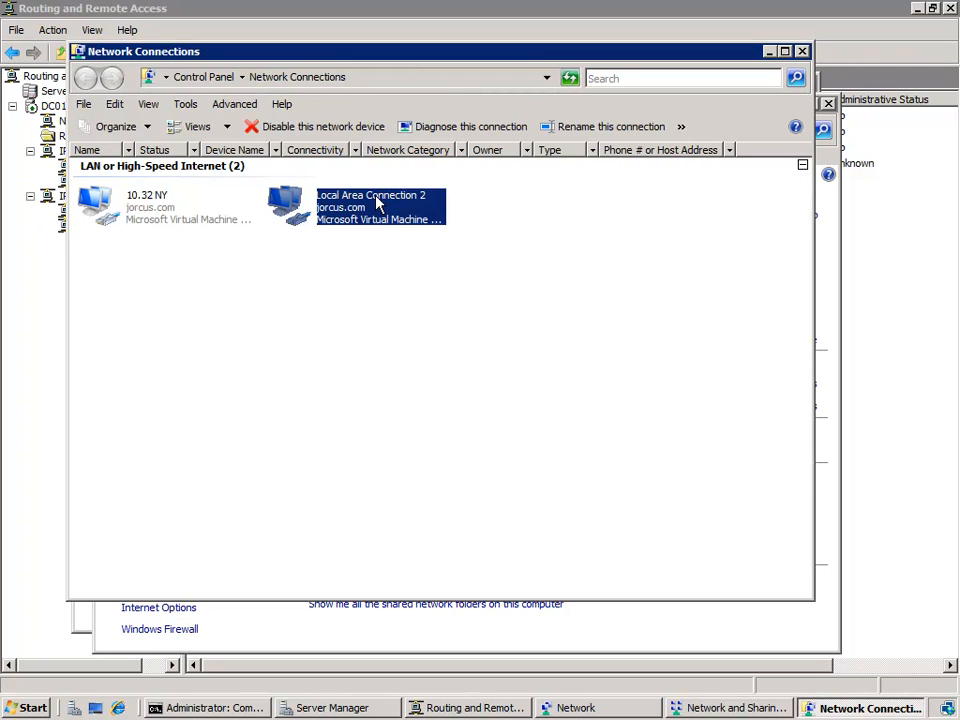
pyautogui.click(336, 196)
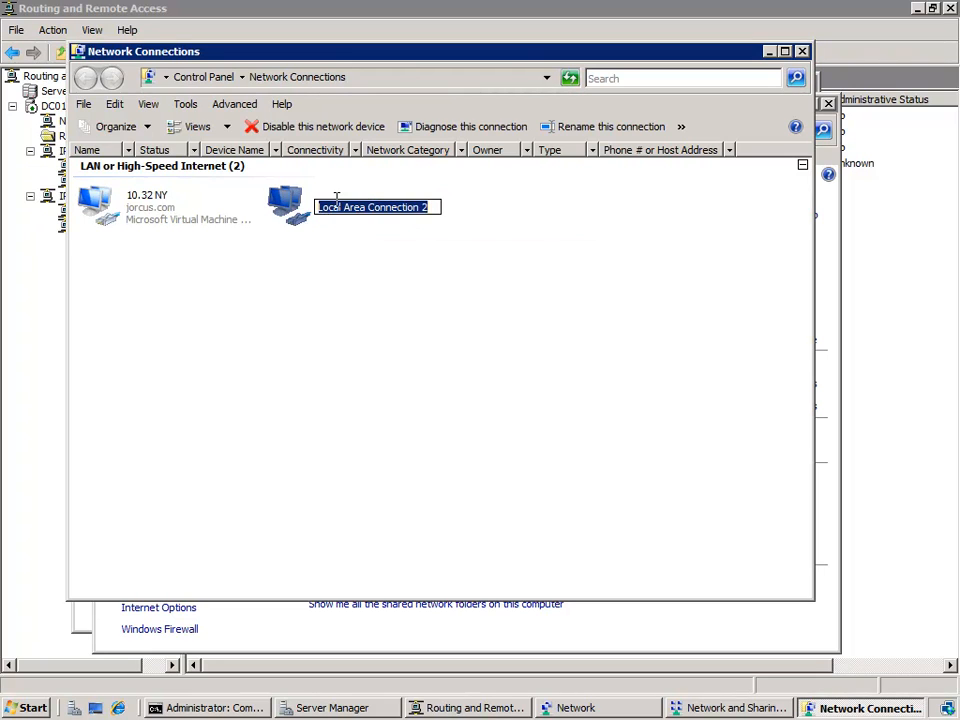
pyautogui.write('10.6')
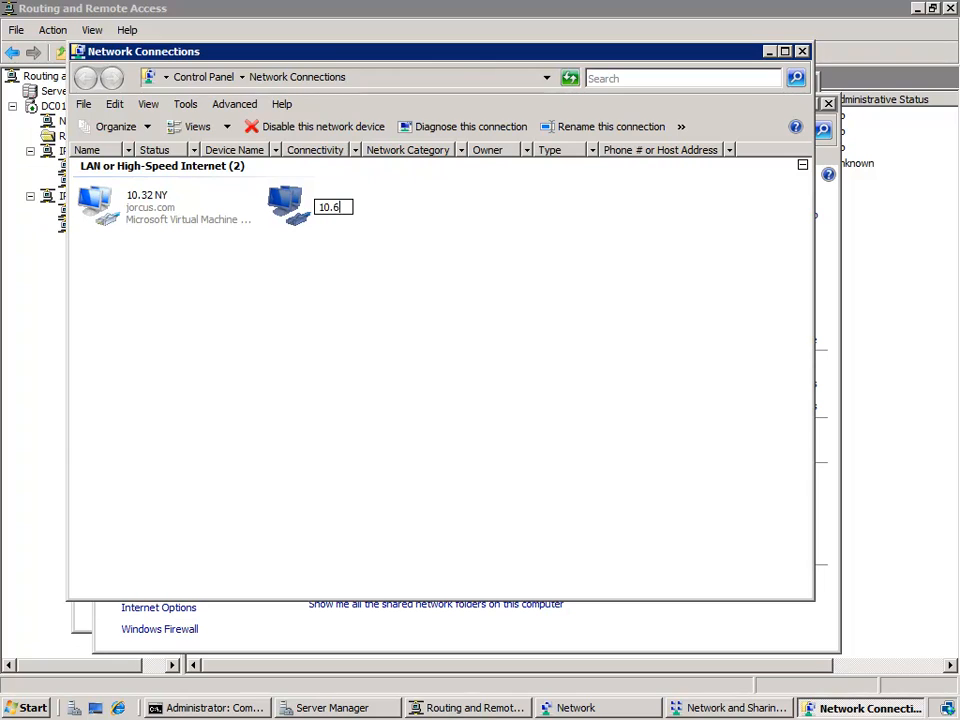
pyautogui.write('4 Paris')
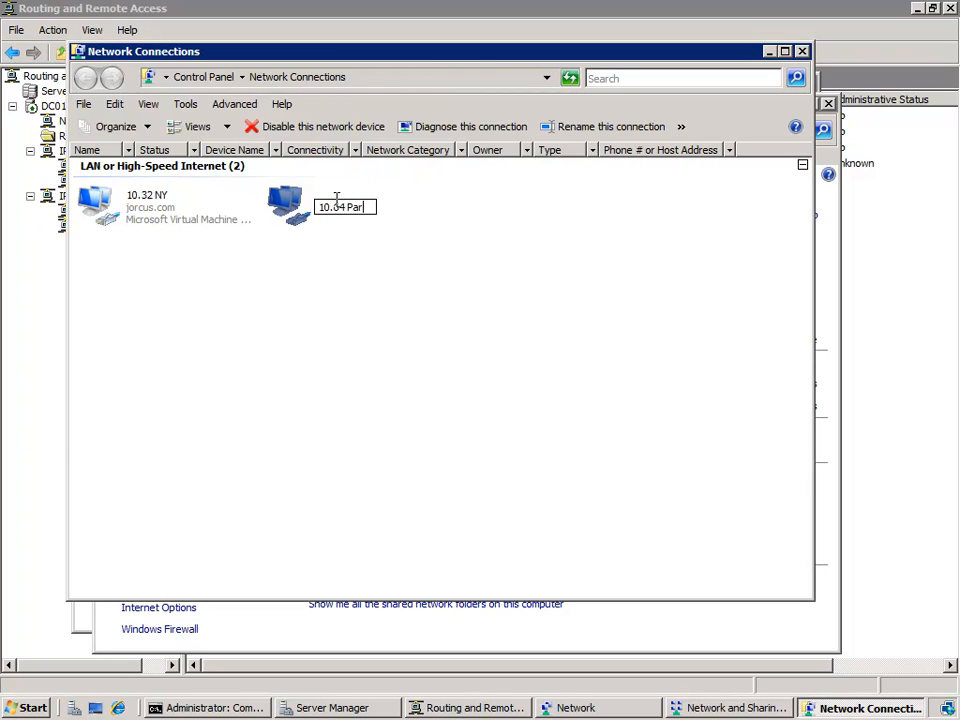
pyautogui.click(410, 295)
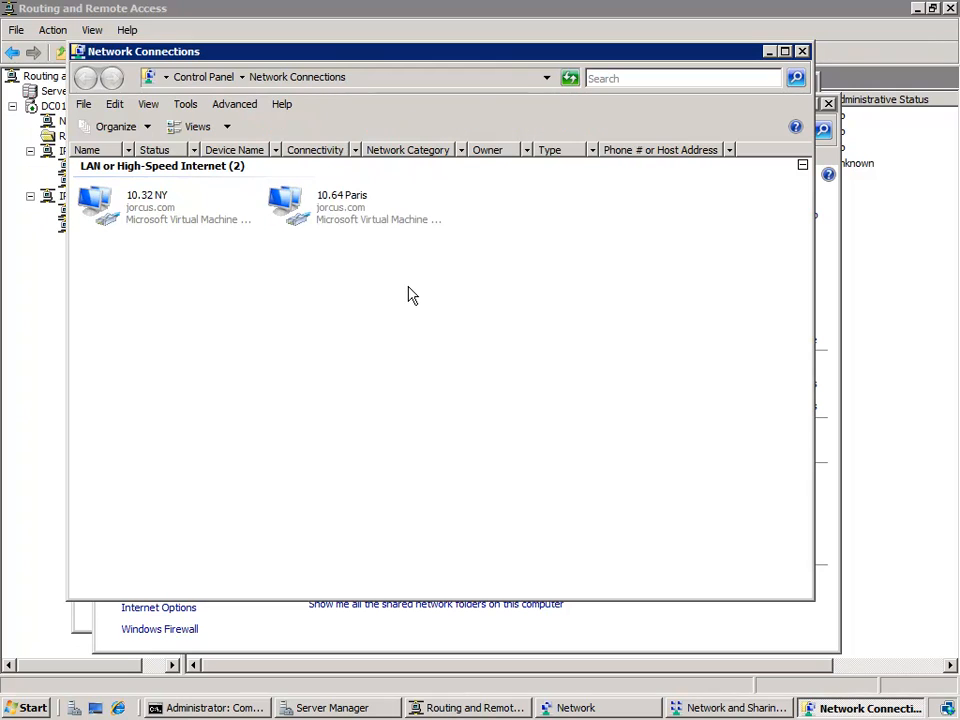
# - Close the three network windows and refresh the general IPv4 interface list in Routing and Remote Access
pyautogui.click(802, 51)
pyautogui.click(828, 104)
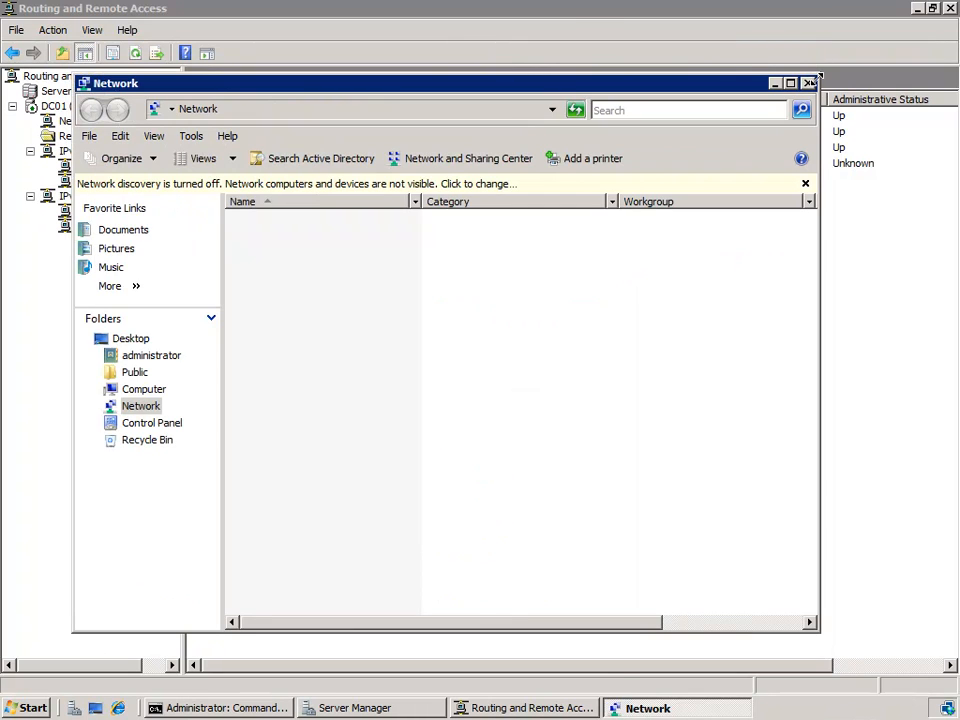
pyautogui.click(809, 83)
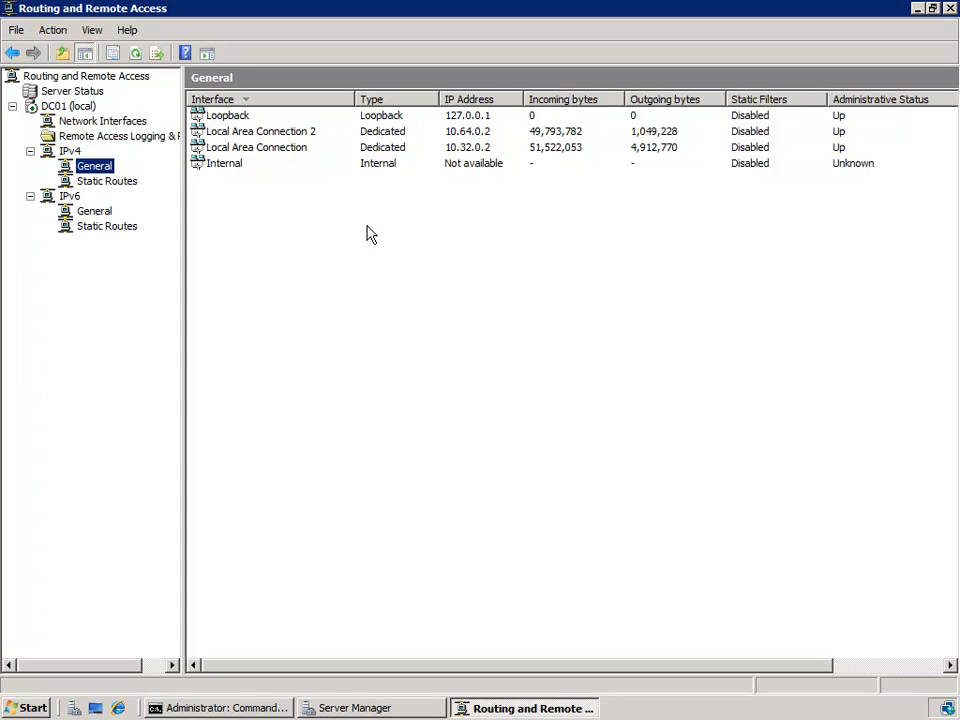
pyautogui.click(137, 56)
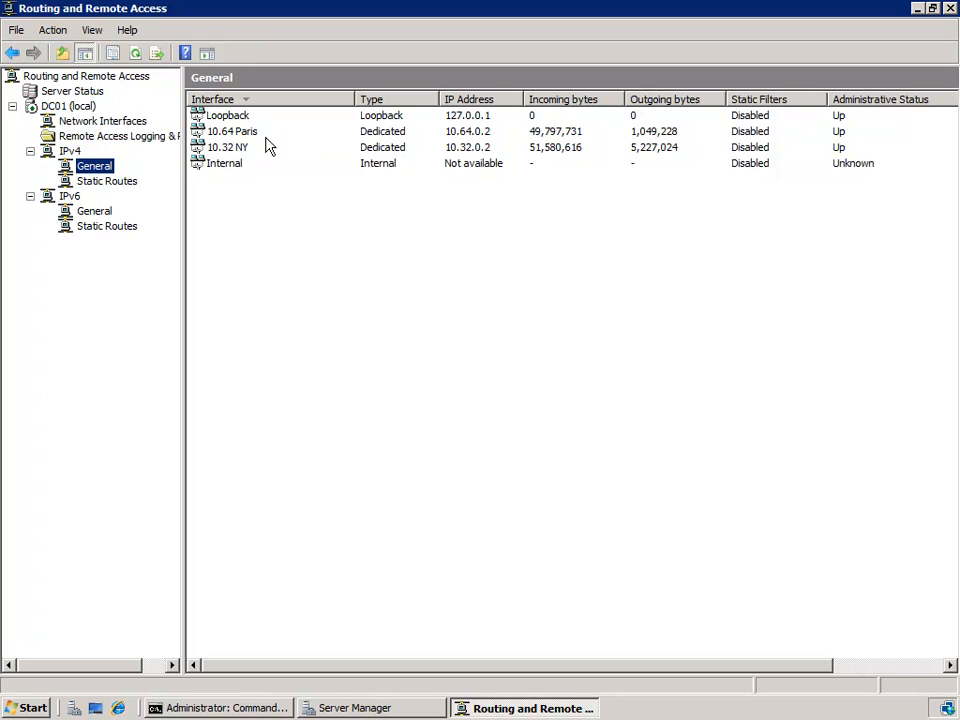
# - Start a new IPv4 static route on DC01 using the 10.64 Paris interface
pyautogui.click(111, 182)
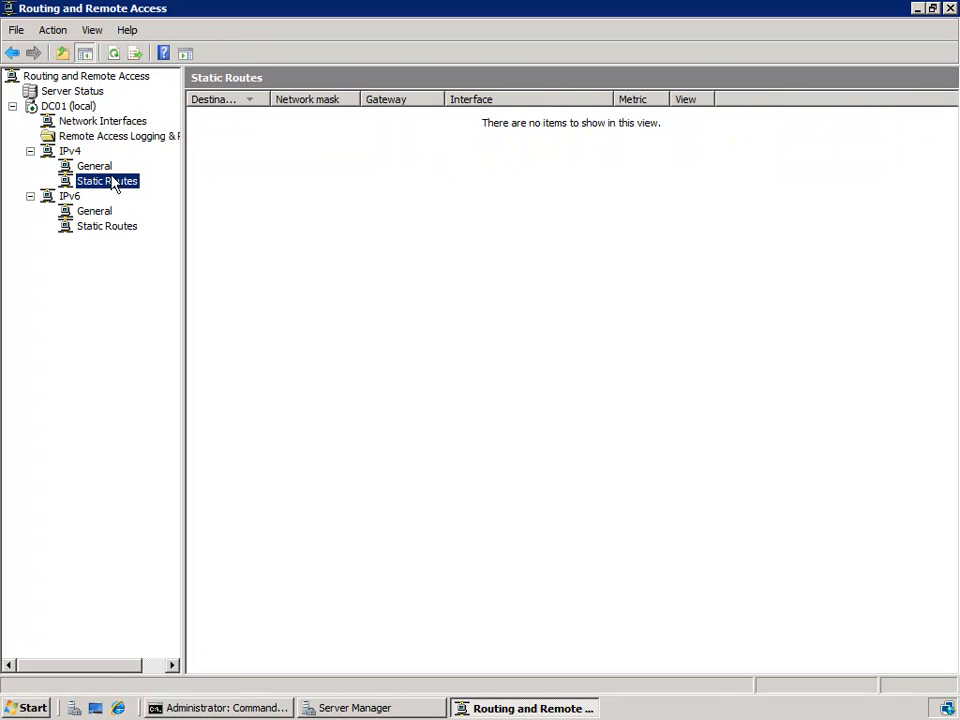
pyautogui.rightClick(113, 184)
pyautogui.click(210, 187)
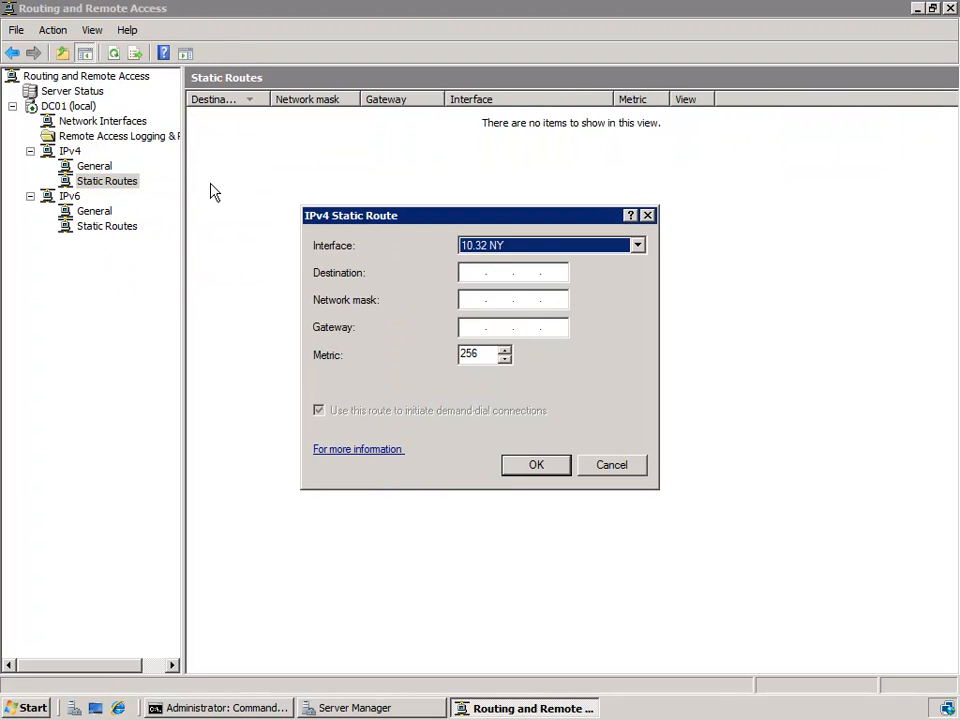
pyautogui.click(626, 250)
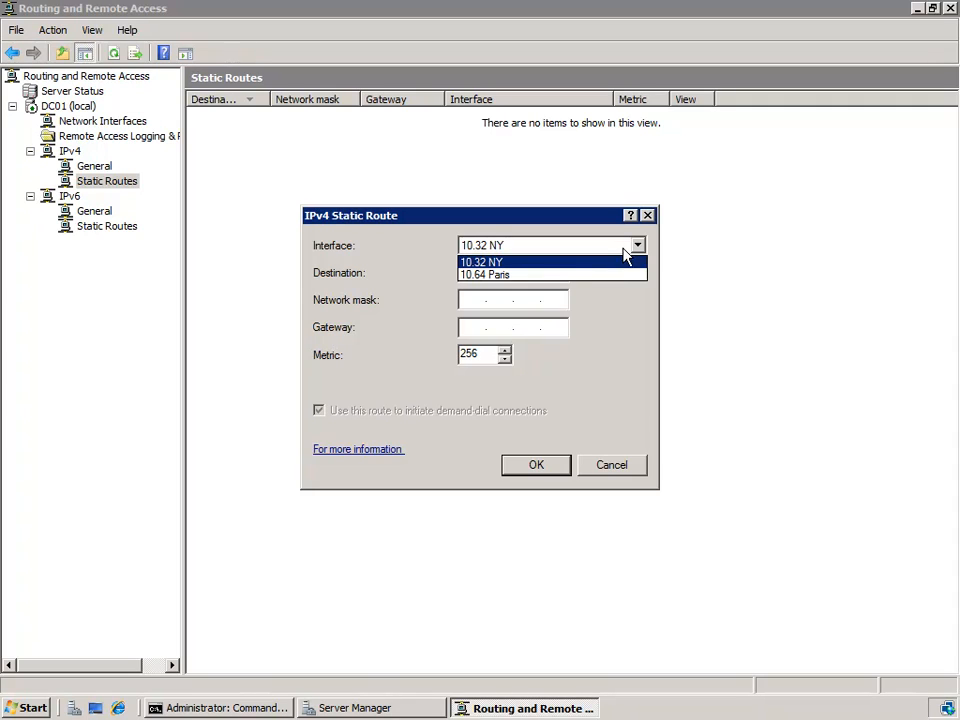
pyautogui.click(625, 275)
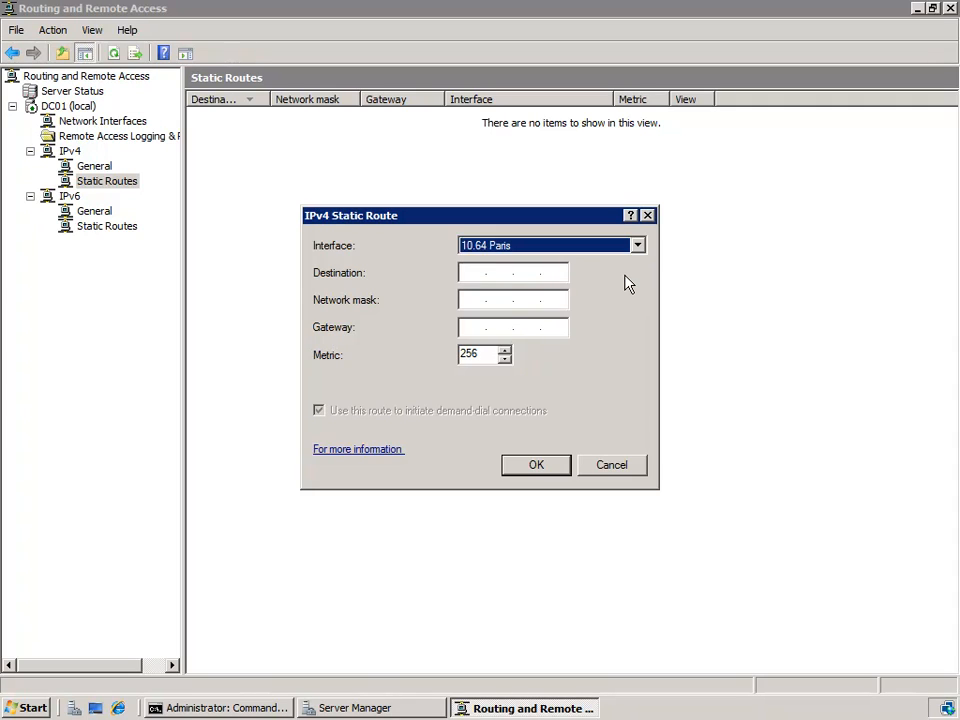
# - Set the static route's destination to 10.96.0.0 and its network mask to 255.224.0.0
pyautogui.click(459, 279)
pyautogui.write('10.96.')
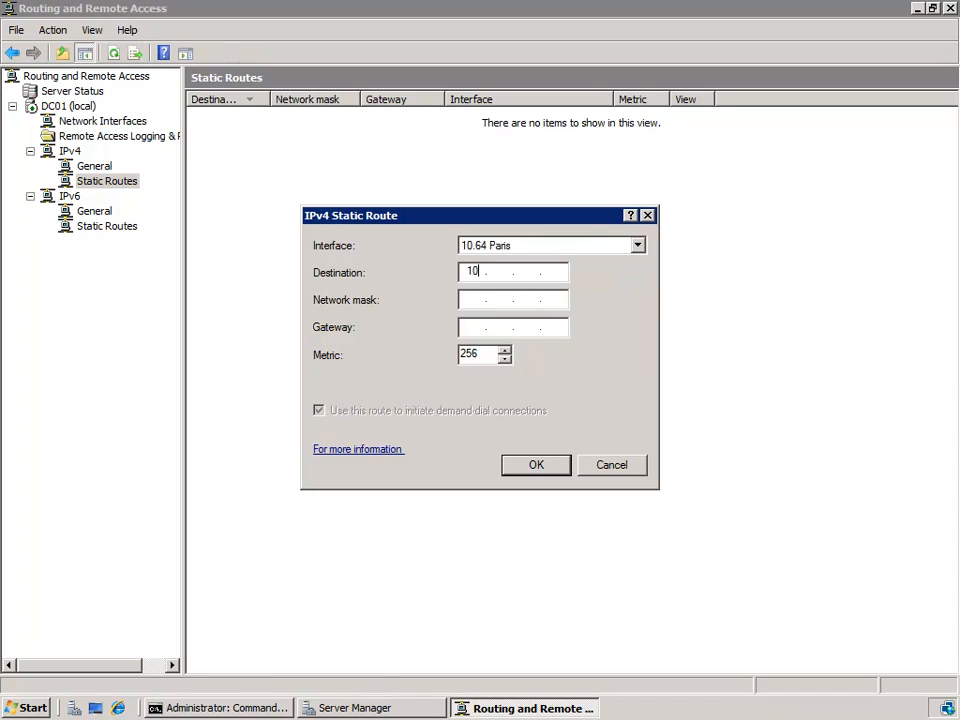
pyautogui.write('0.0')
pyautogui.press('Tab')
pyautogui.write('255 . 224 . 0 . 0')
pyautogui.press('Tab')
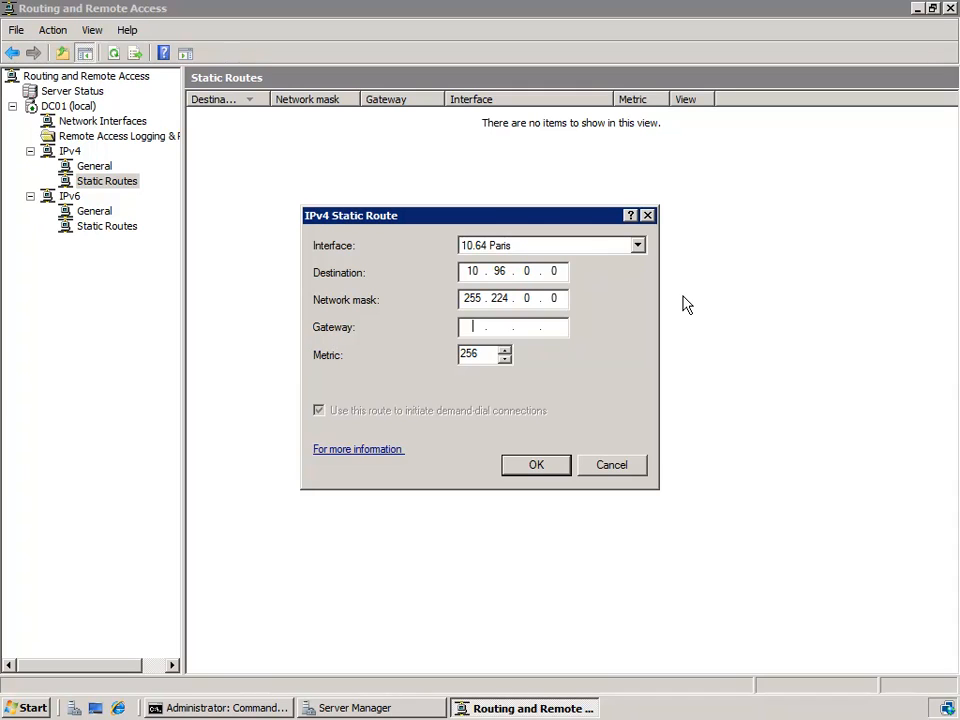
# - Set the static route's gateway to 10.96.0.3 and its metric to 2, and save the route
pyautogui.write('10.9')
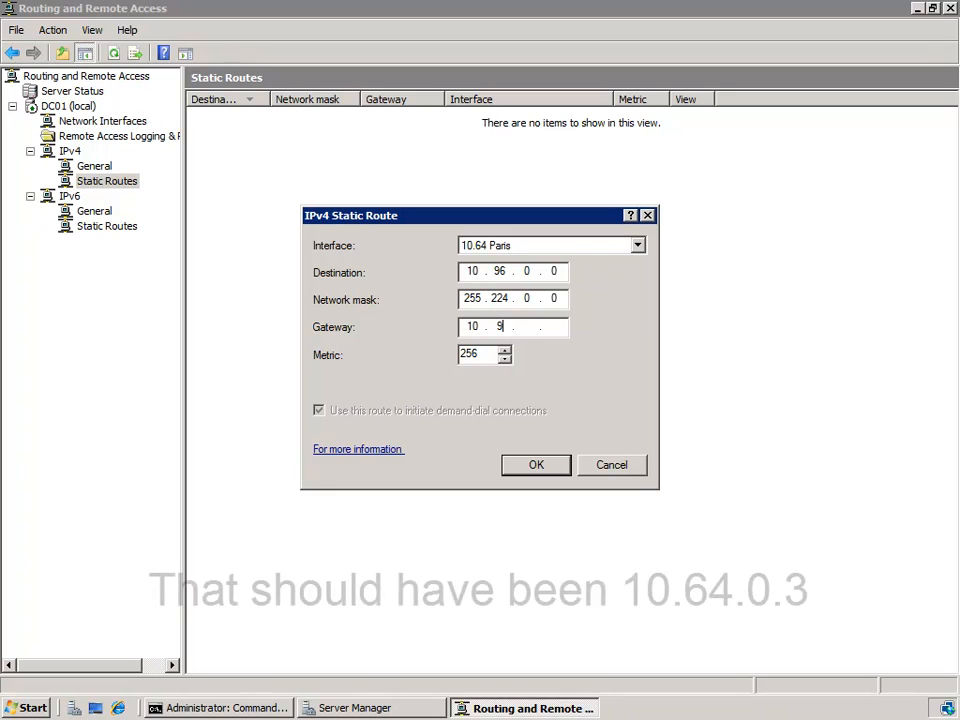
pyautogui.write('6.0.')
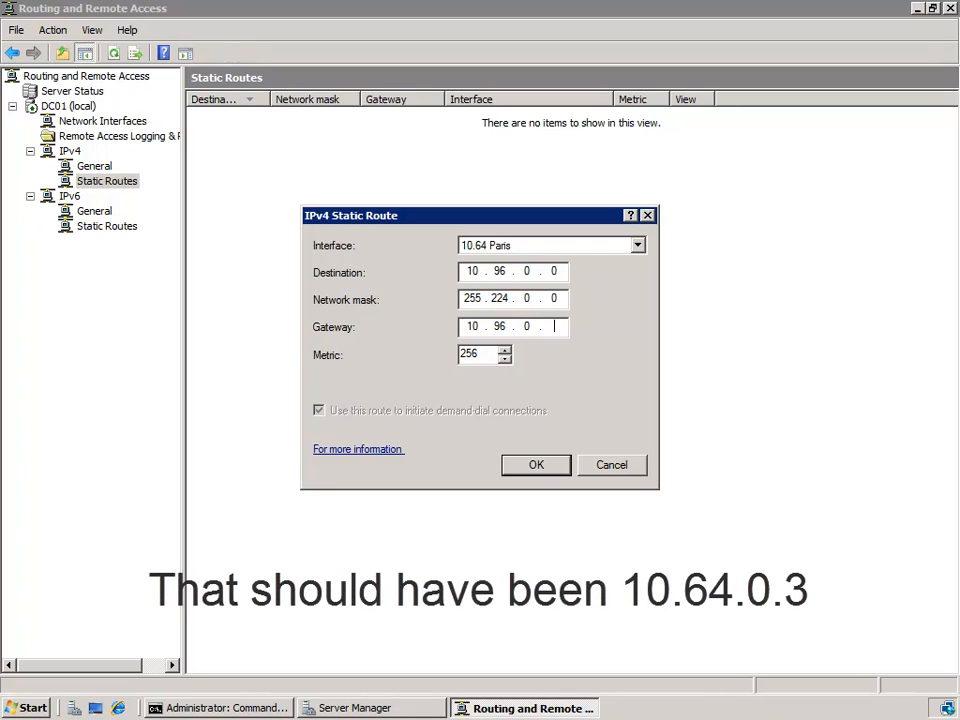
pyautogui.write('3')
pyautogui.doubleClick(476, 355)
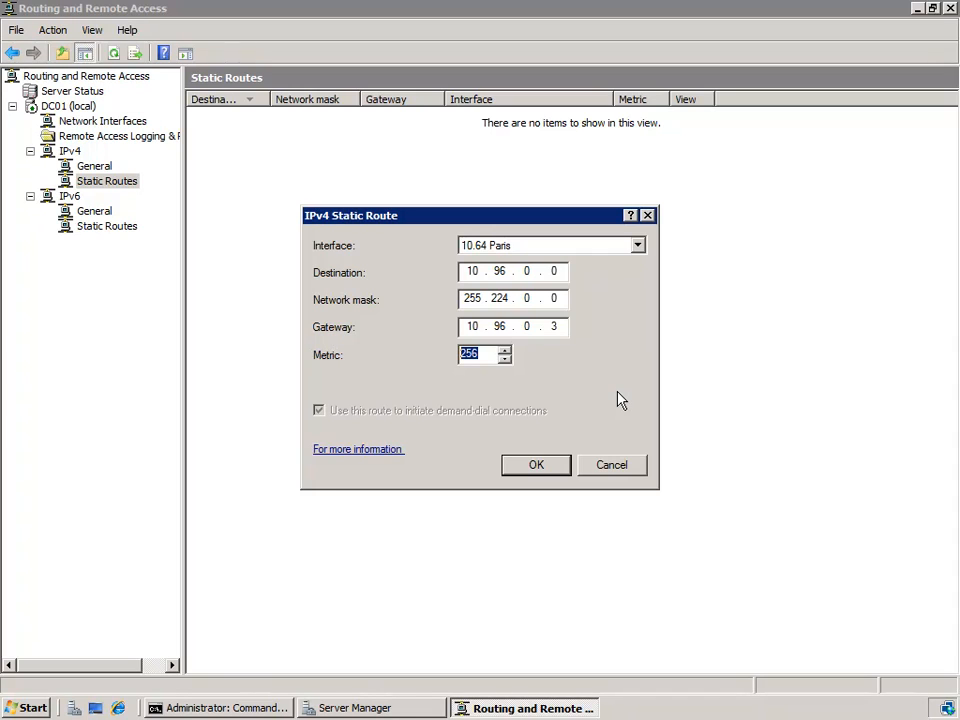
pyautogui.write('2')
pyautogui.click(551, 471)
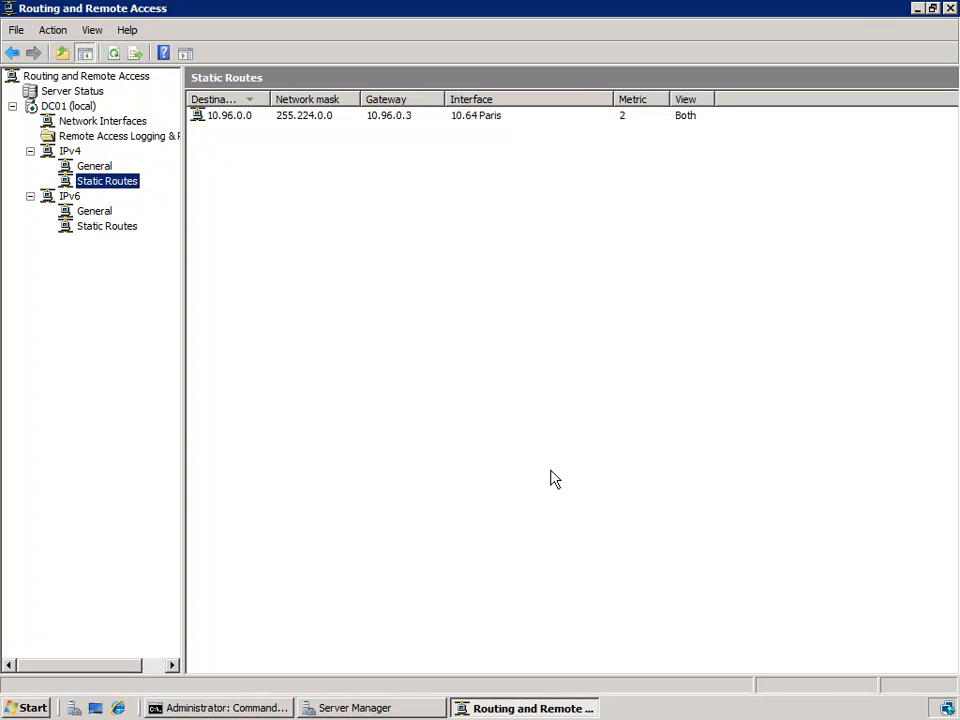
# - Delete the IPv4 static route to 10.96.0.0 from the static routes list
pyautogui.rightClick(252, 117)
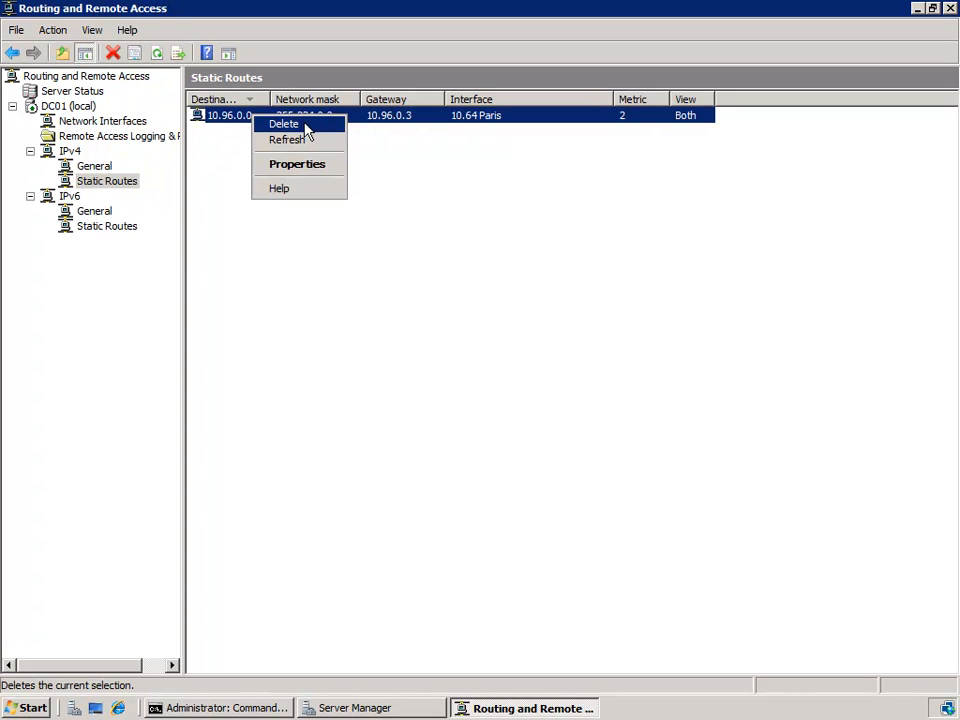
pyautogui.click(305, 127)
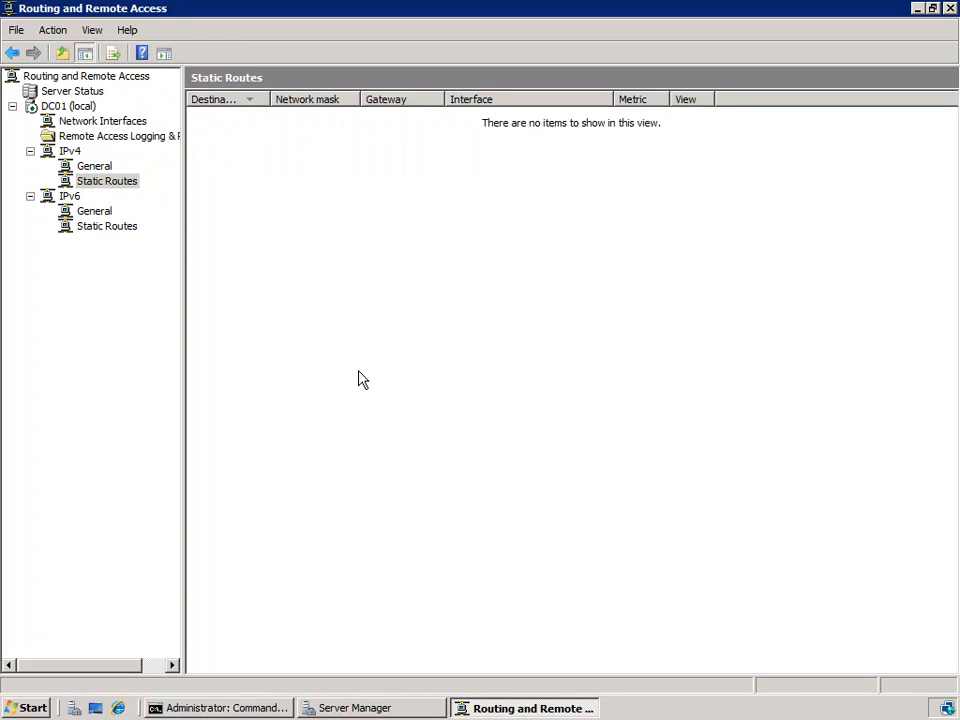
# - Switch to Command Prompt, clear its screen, and display the routing table with route print
pyautogui.click(236, 710)
pyautogui.write('cls')
pyautogui.press('Return')
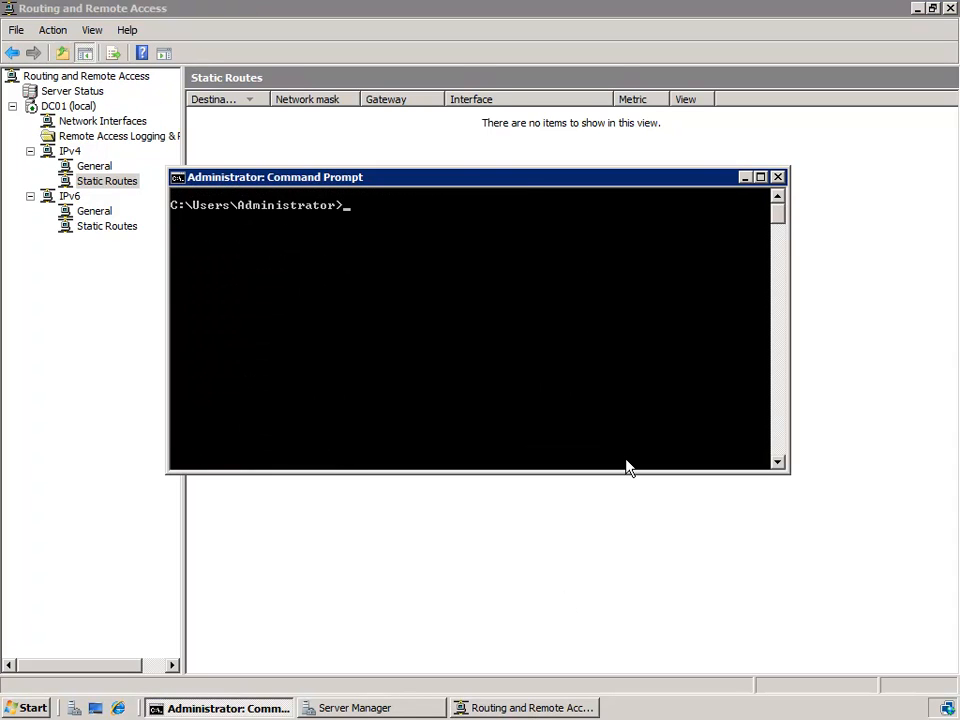
pyautogui.write('rout')
pyautogui.press('BackSpace')
pyautogui.write('te print')
pyautogui.press('Return')
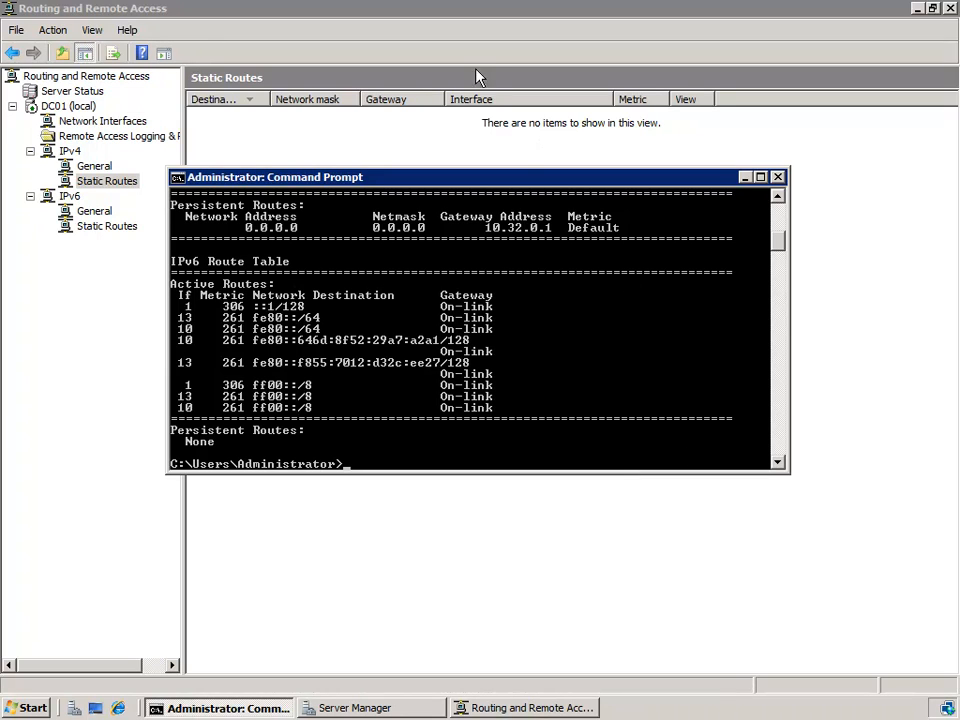
# - Return to Routing and Remote Access, view DC01's IP routing table from the IPv4 static routes, and close it
pyautogui.click(452, 51)
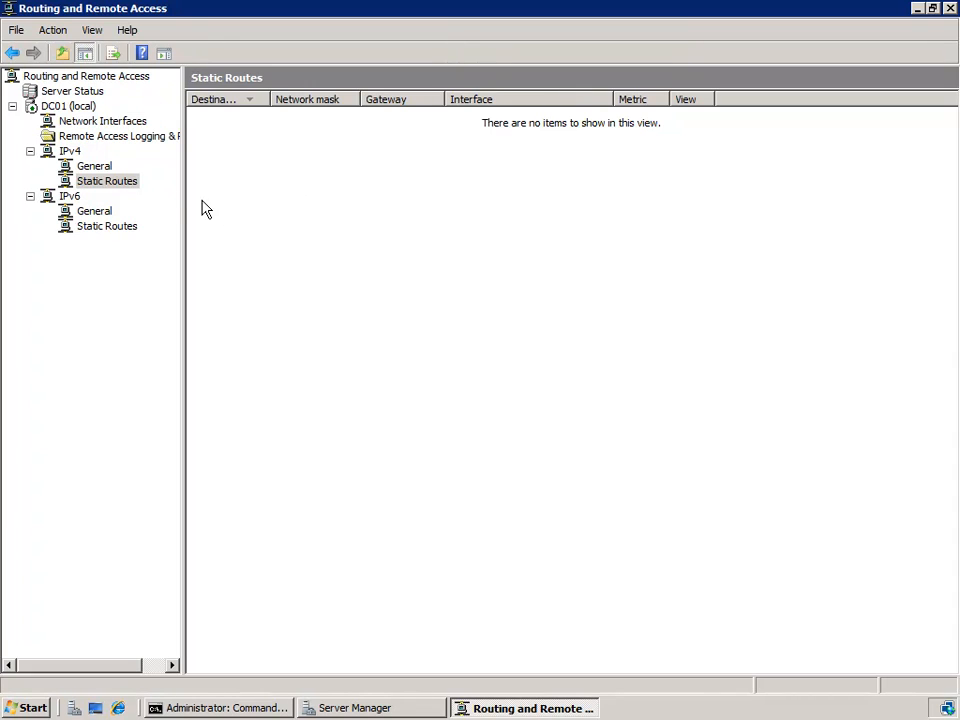
pyautogui.rightClick(117, 183)
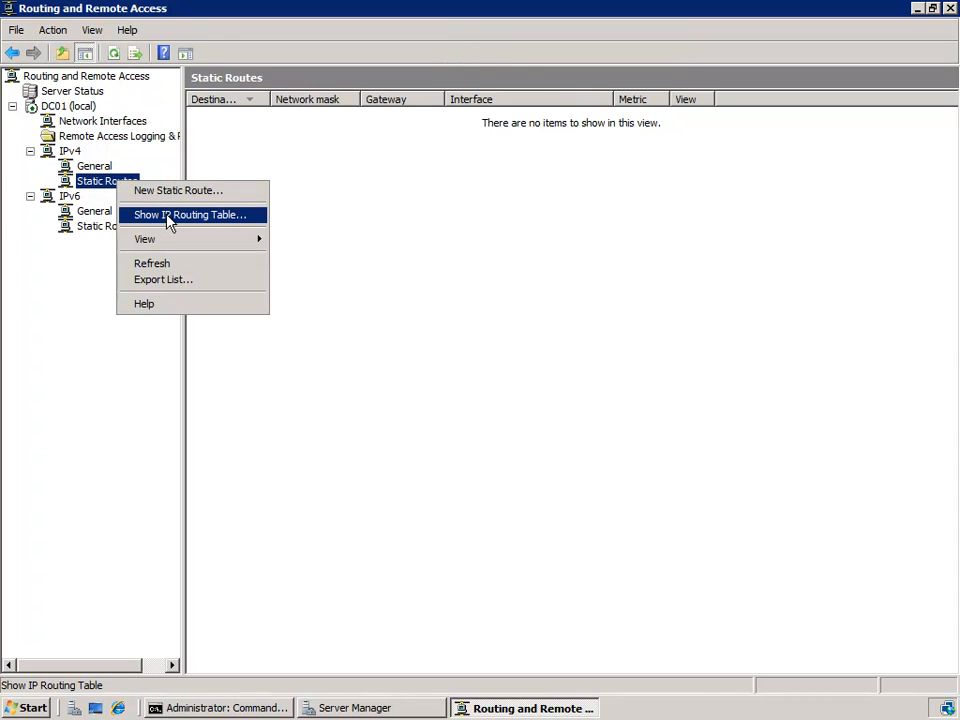
pyautogui.click(230, 216)
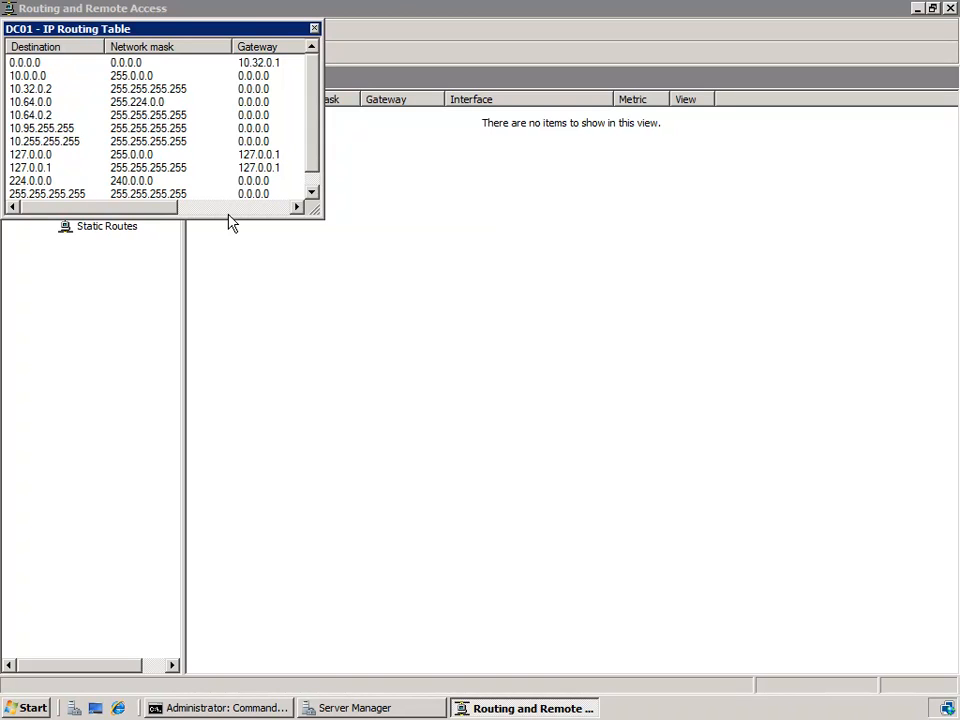
pyautogui.click(314, 28)
# - In Command Prompt, run route add 10.96.0.0 mask 255.224.0.0 10.64.0.3 metric 2
pyautogui.click(274, 708)
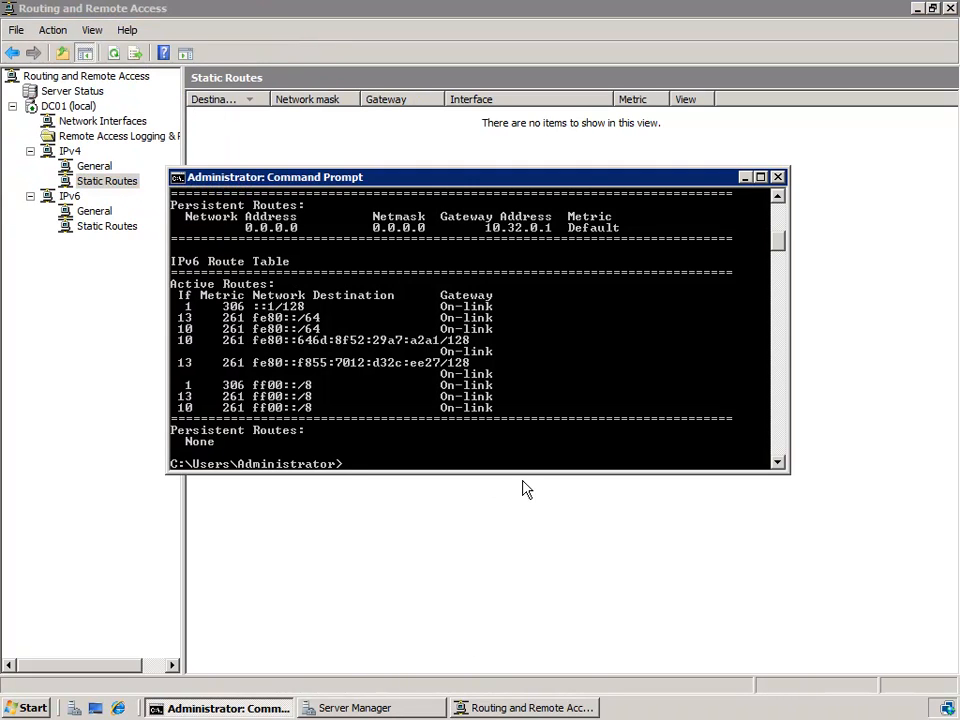
pyautogui.write('route print')
pyautogui.press('BackSpace')
pyautogui.press('BackSpace')
pyautogui.press('BackSpace')
pyautogui.press('BackSpace')
pyautogui.press('BackSpace')
pyautogui.write('add 10.96.0.0 ')
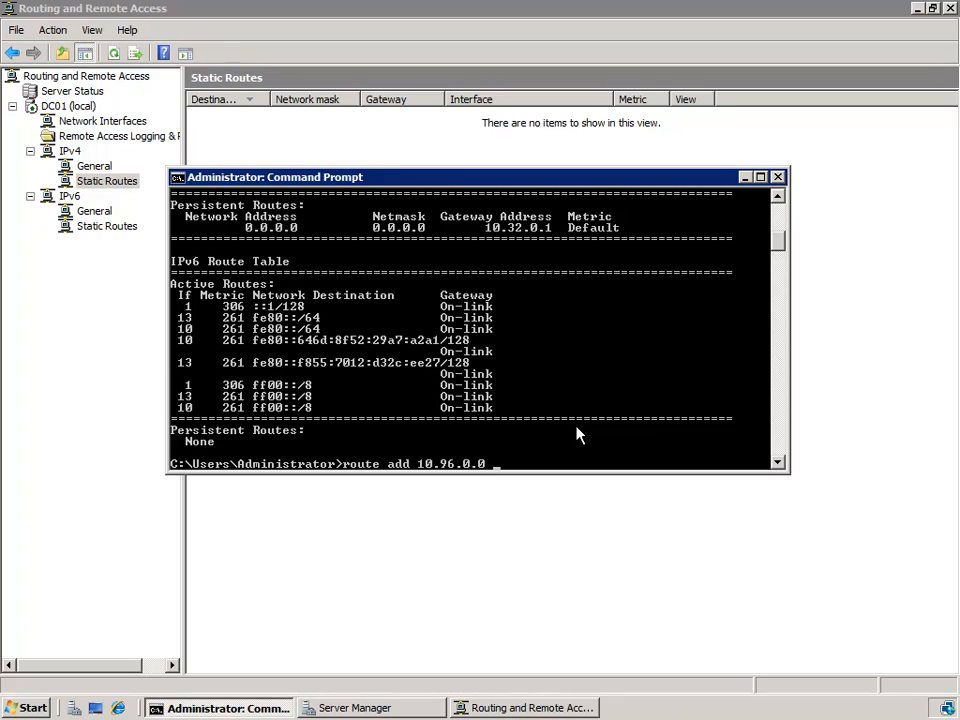
pyautogui.write('mask 255.224.0.0 10.64.0.2')
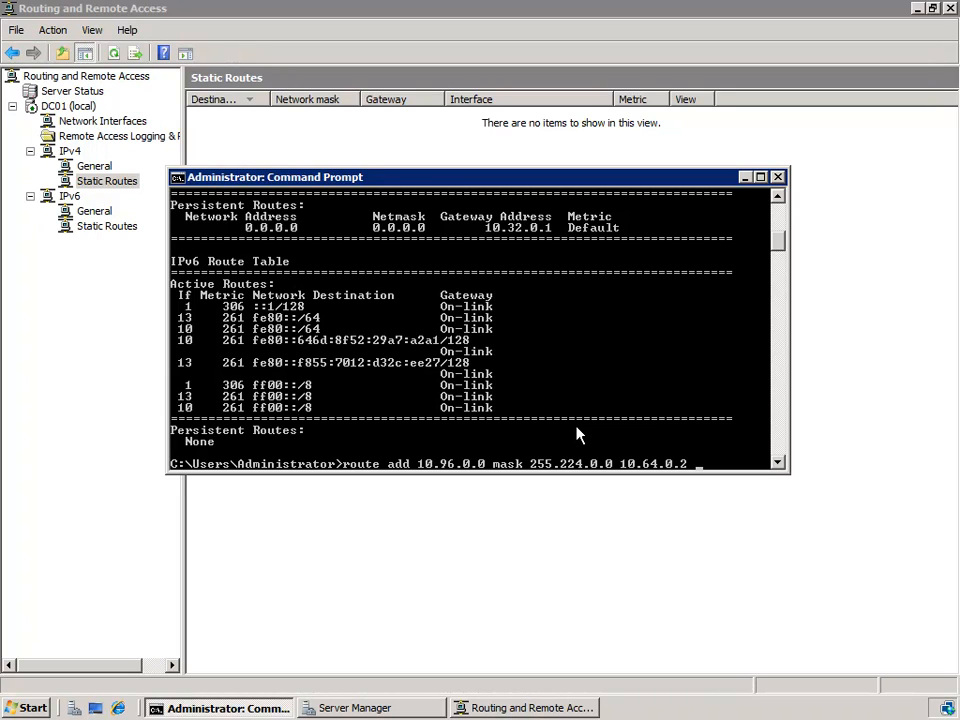
pyautogui.press('BackSpace')
pyautogui.write('3 metrix')
pyautogui.press('BackSpace')
pyautogui.write('c 2')
pyautogui.press('Return')
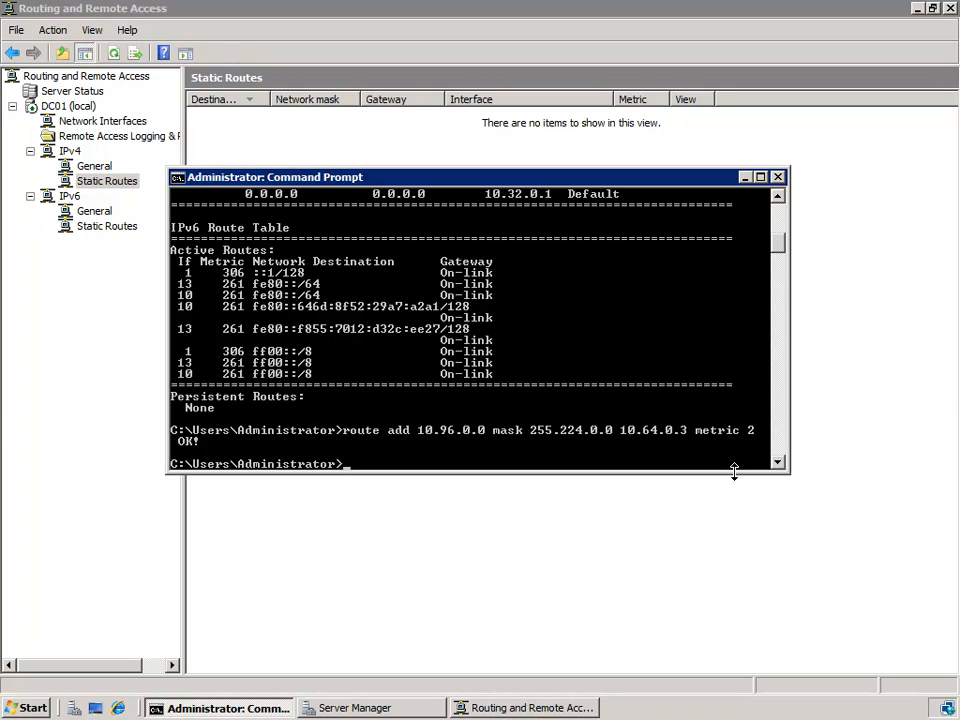
# - Print the routing table again and review the active IPv4 routes for the 10.96.0.0 entry
pyautogui.write('route print')
pyautogui.press('Return')
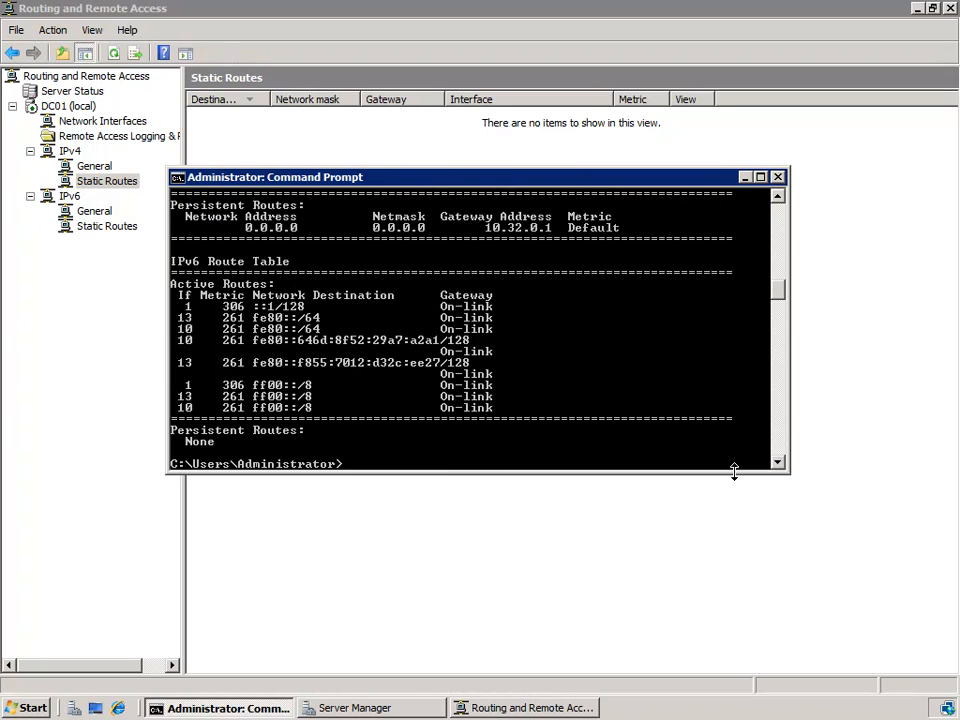
pyautogui.scroll(5, 681, 426)
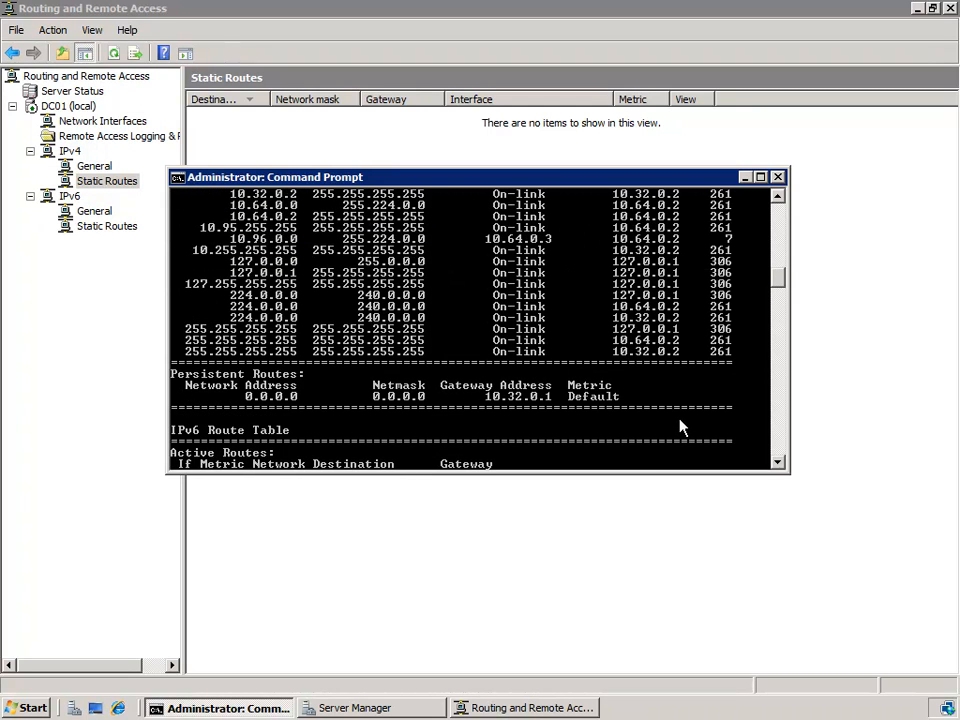
pyautogui.scroll(4, 681, 426)
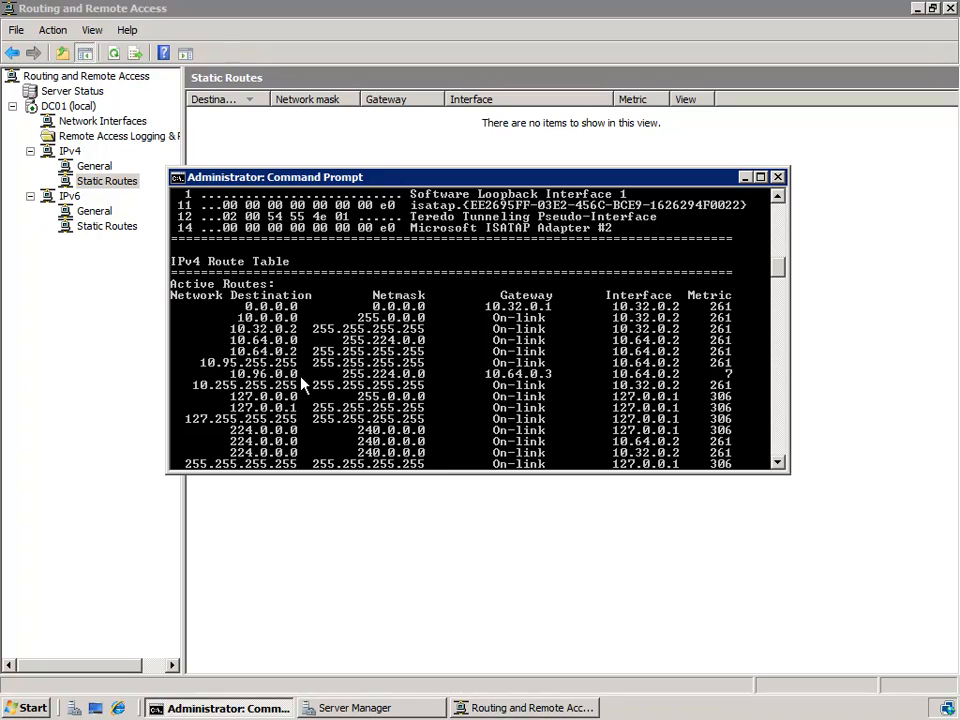
# - Run route delete 10.64.0.3 in Command Prompt
pyautogui.press('Up')
pyautogui.press('BackSpace')
pyautogui.press('BackSpace')
pyautogui.press('BackSpace')
pyautogui.press('BackSpace')
pyautogui.press('BackSpace')
pyautogui.write('dele')
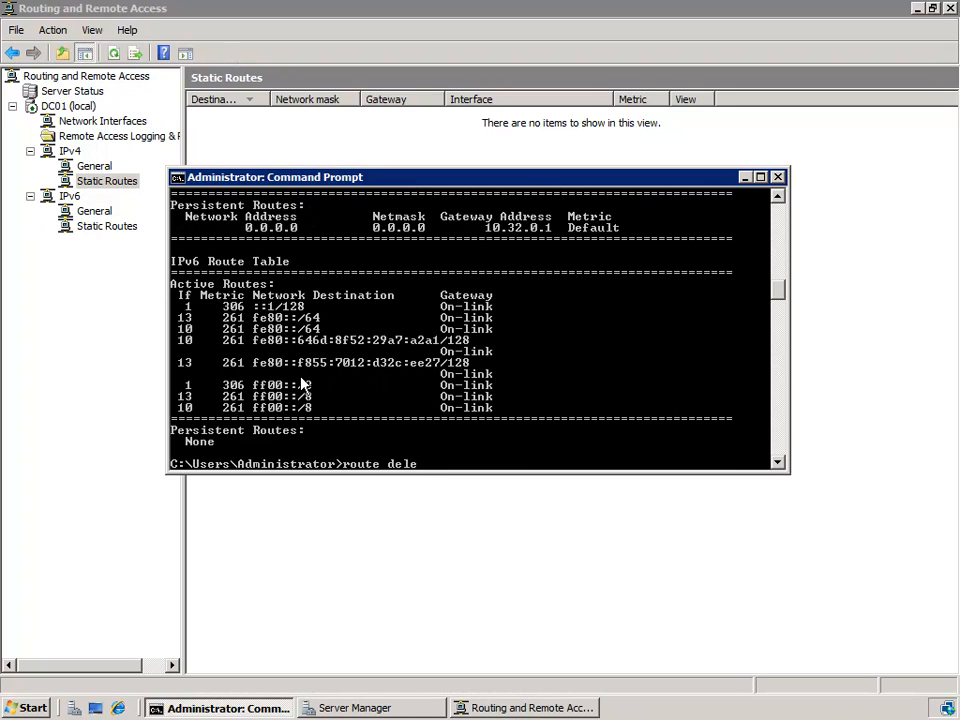
pyautogui.write('te 10.64.0.3')
pyautogui.press('Return')
# - Add the 10.96.0.0 route again with mask 255.224.0.0, gateway 10.64.0.3 and metric 2, making it persistent with -p
pyautogui.press('Up')
pyautogui.press('Up')
pyautogui.press('Up')
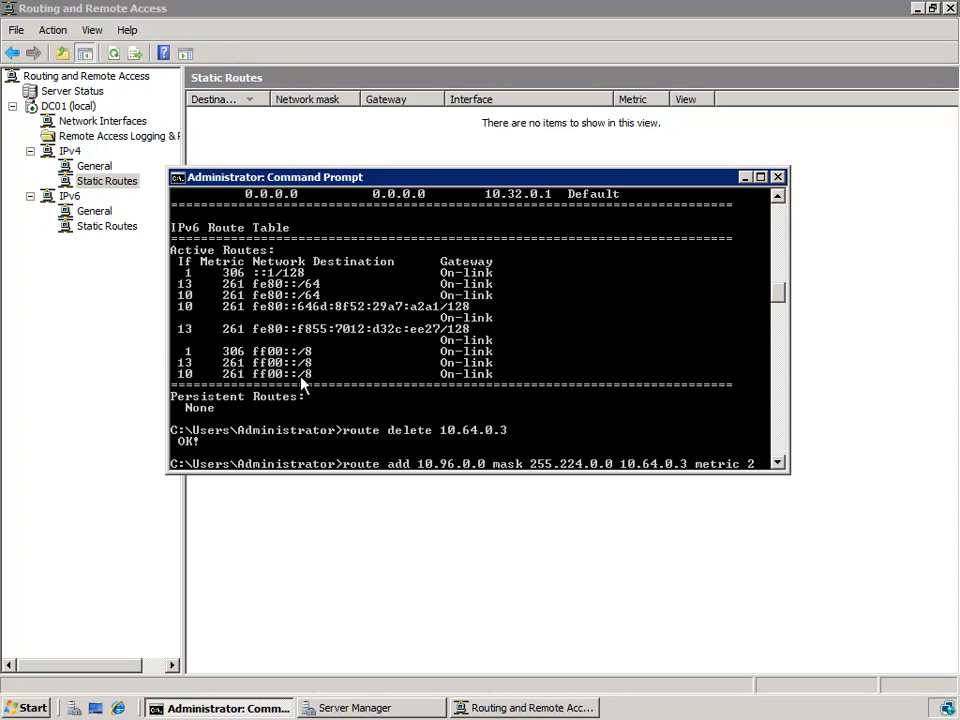
pyautogui.write('-p')
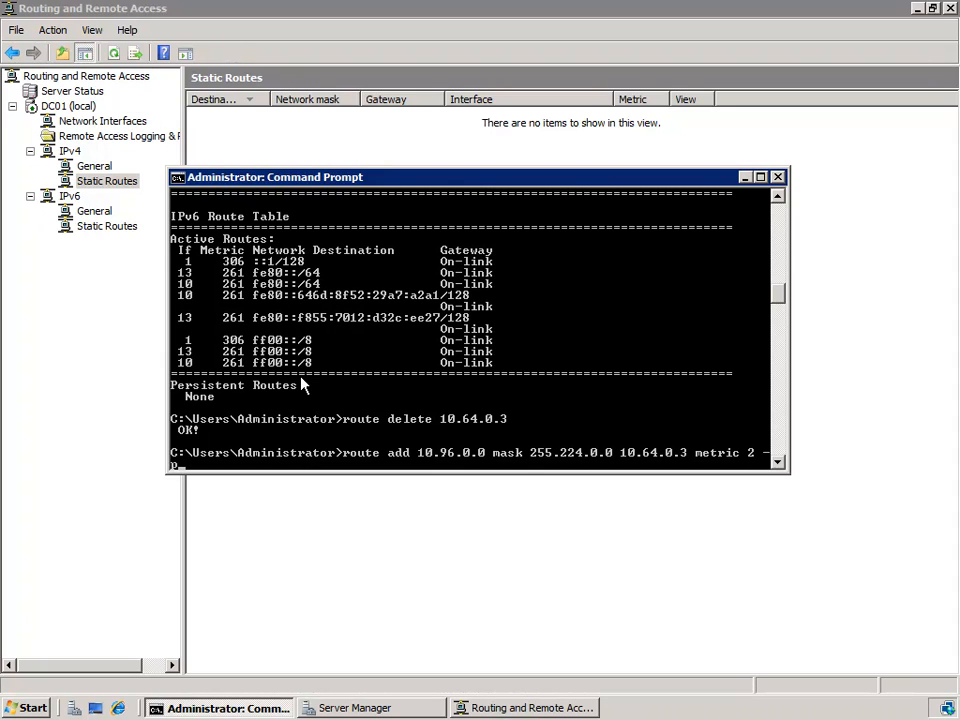
pyautogui.press('Return')
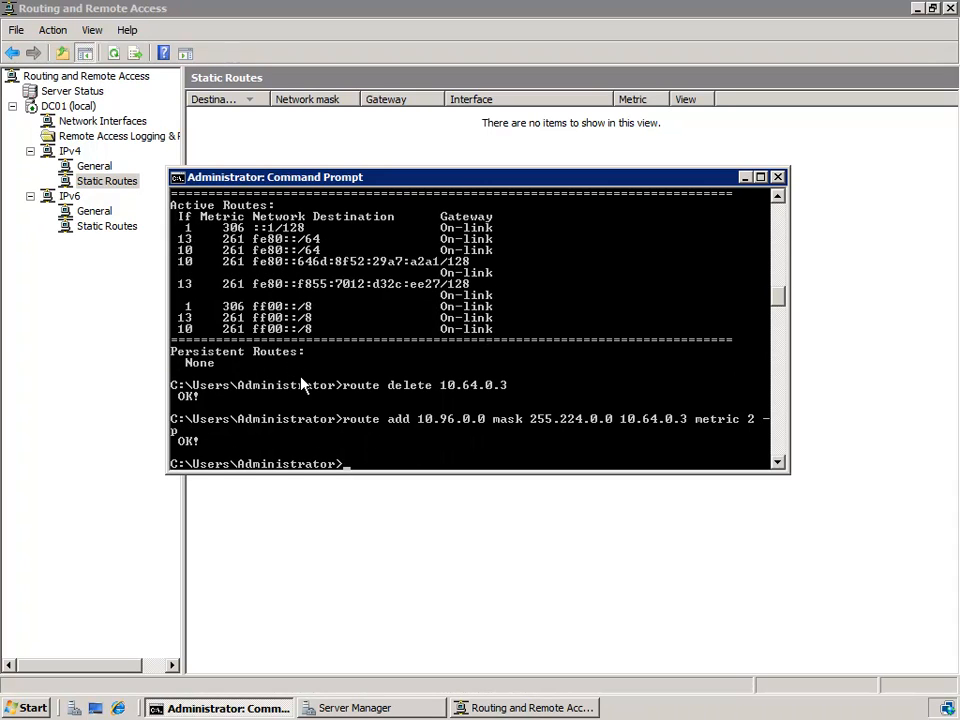
# - Rerun route print and check the IPv4 persistent routes for the 10.96.0.0 entry
pyautogui.press('Up')
pyautogui.press('Up')
pyautogui.press('Down')
pyautogui.press('Up')
pyautogui.press('Up')
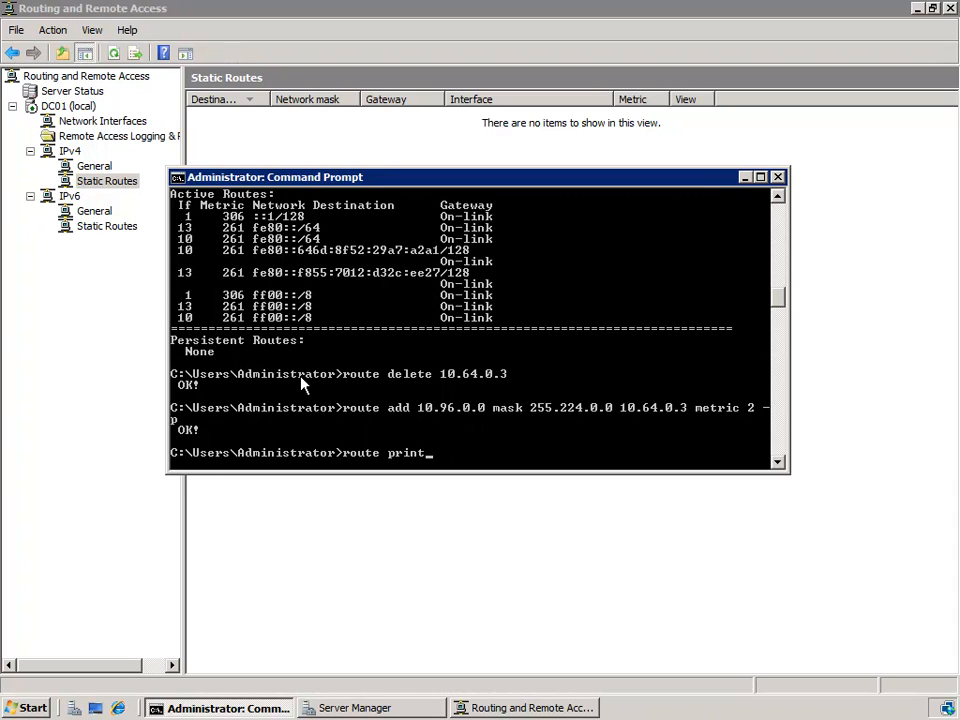
pyautogui.press('Return')
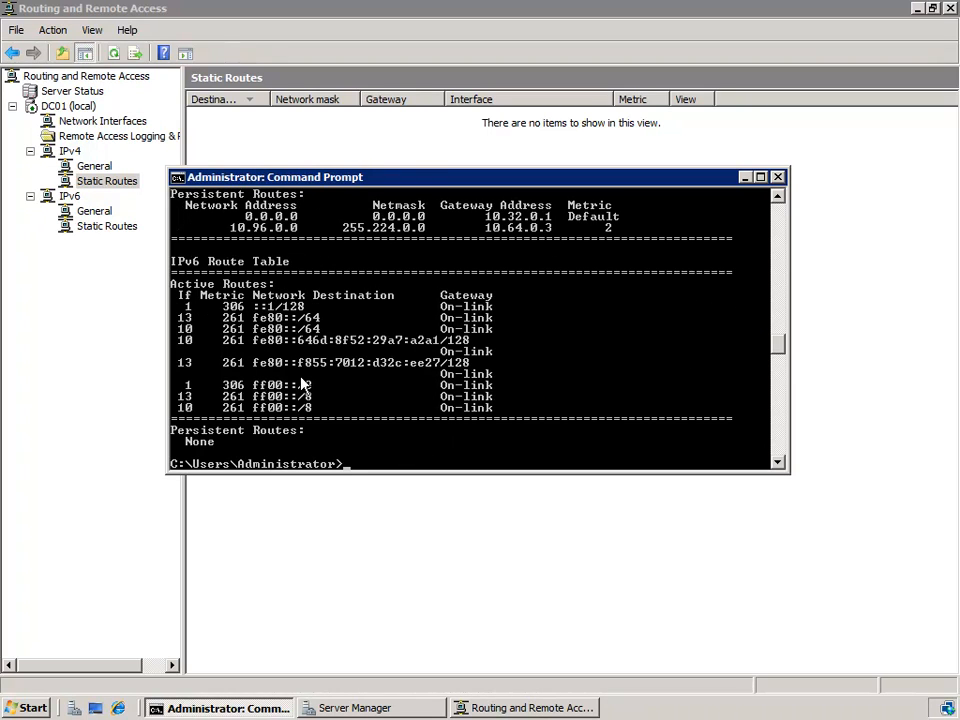
pyautogui.scroll(1, 284, 298)
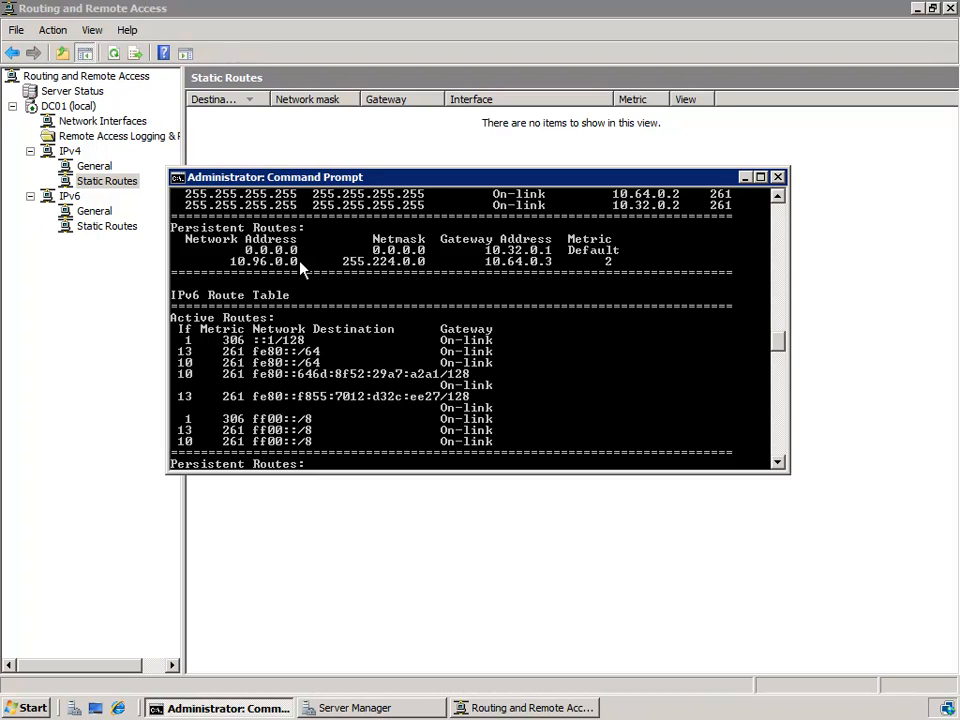
# - Repeat the route delete 10.64.0.3 command after checking the persistent routes
pyautogui.press('Up')
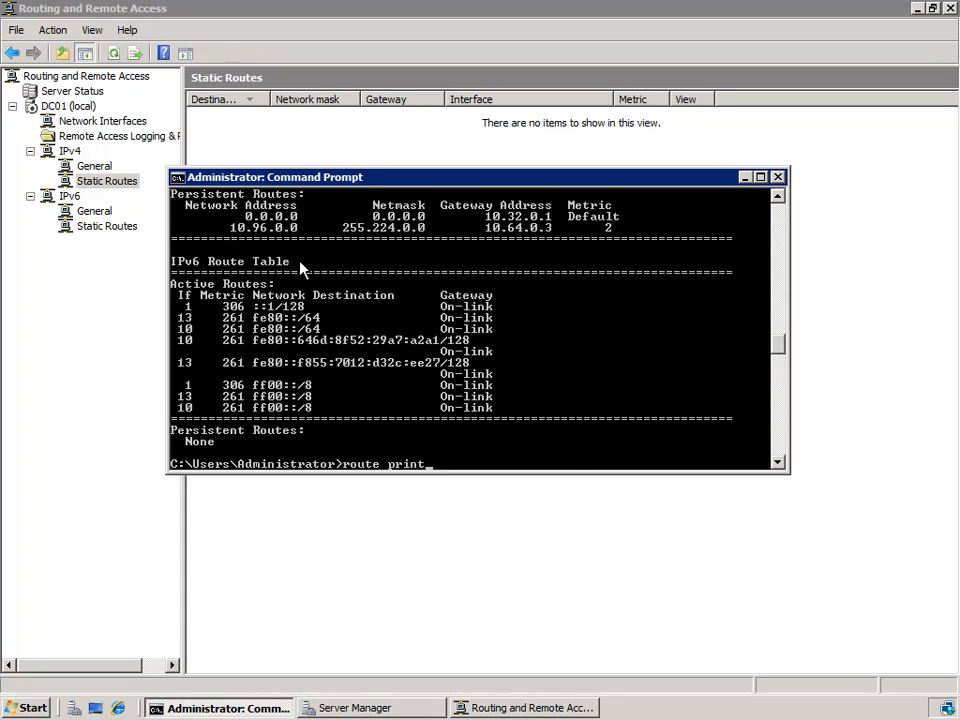
pyautogui.press('Up')
pyautogui.press('Return')
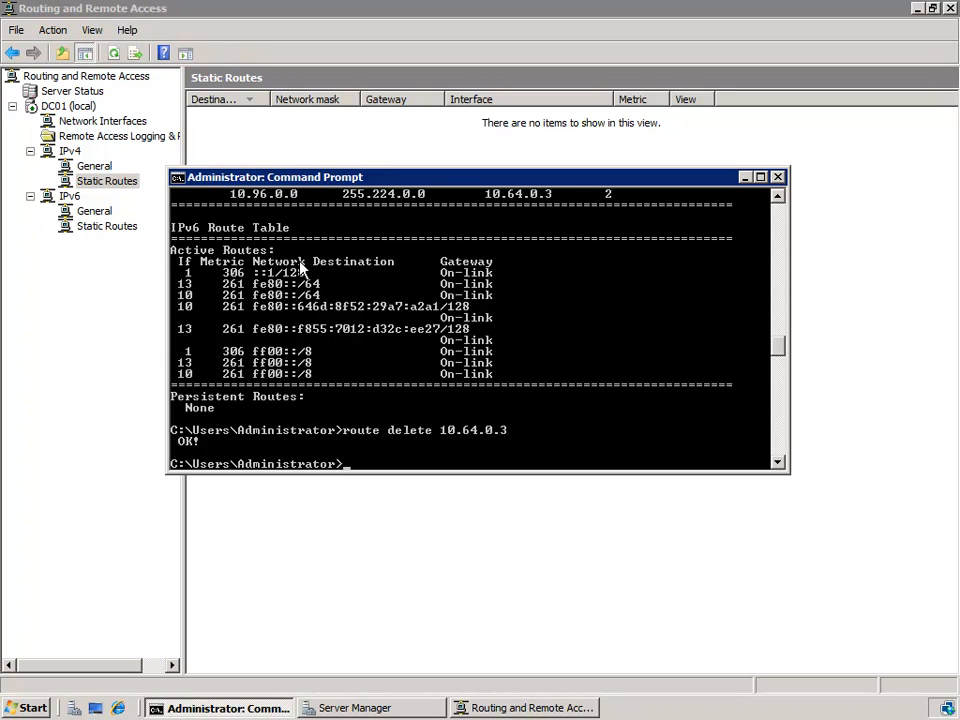
# - In Routing and Remote Access, add RIP Version 2 for Internet Protocol as a new IPv4 routing protocol
pyautogui.click(273, 30)
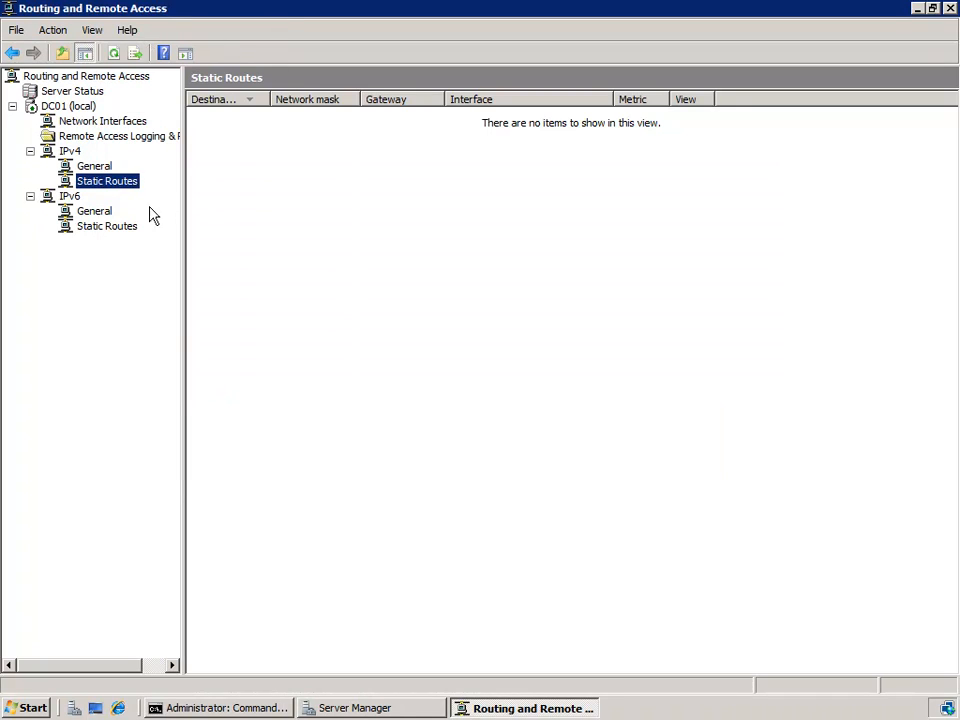
pyautogui.rightClick(99, 169)
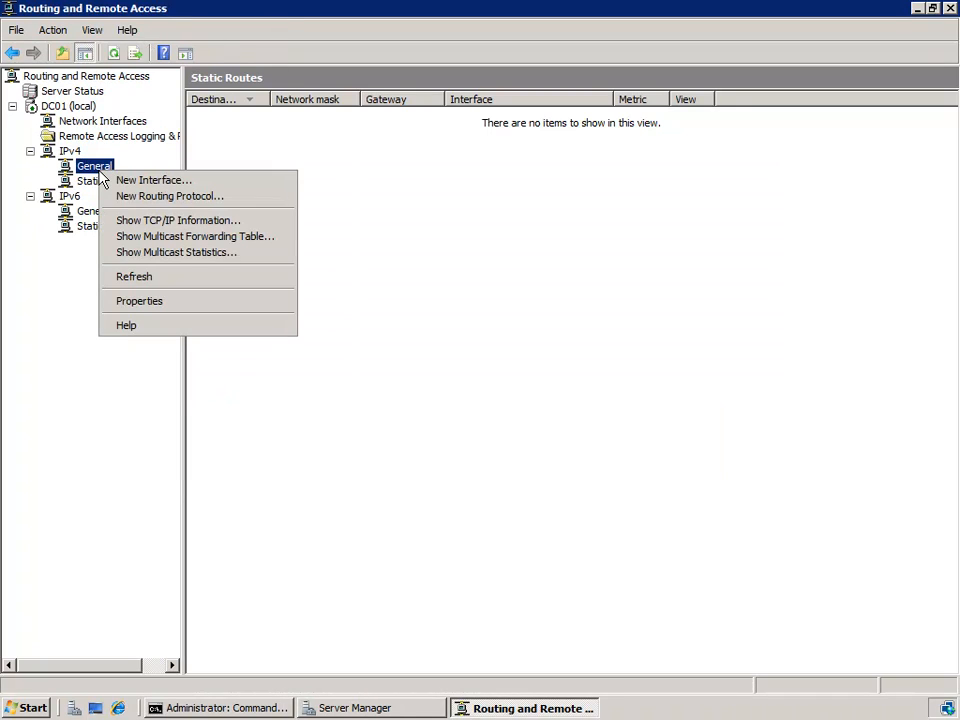
pyautogui.click(222, 200)
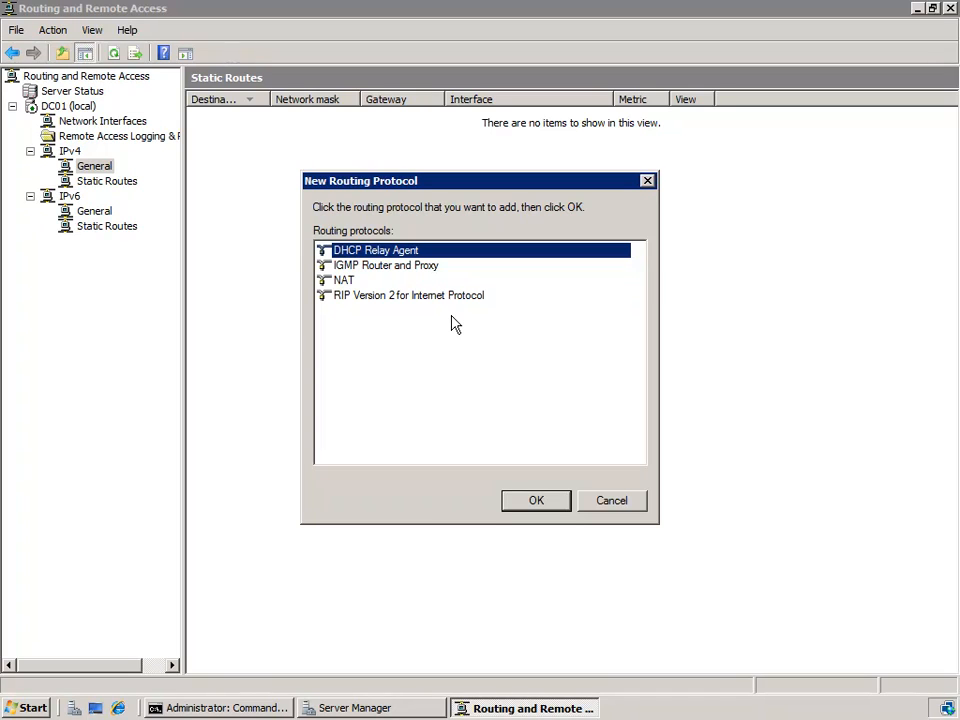
pyautogui.click(398, 299)
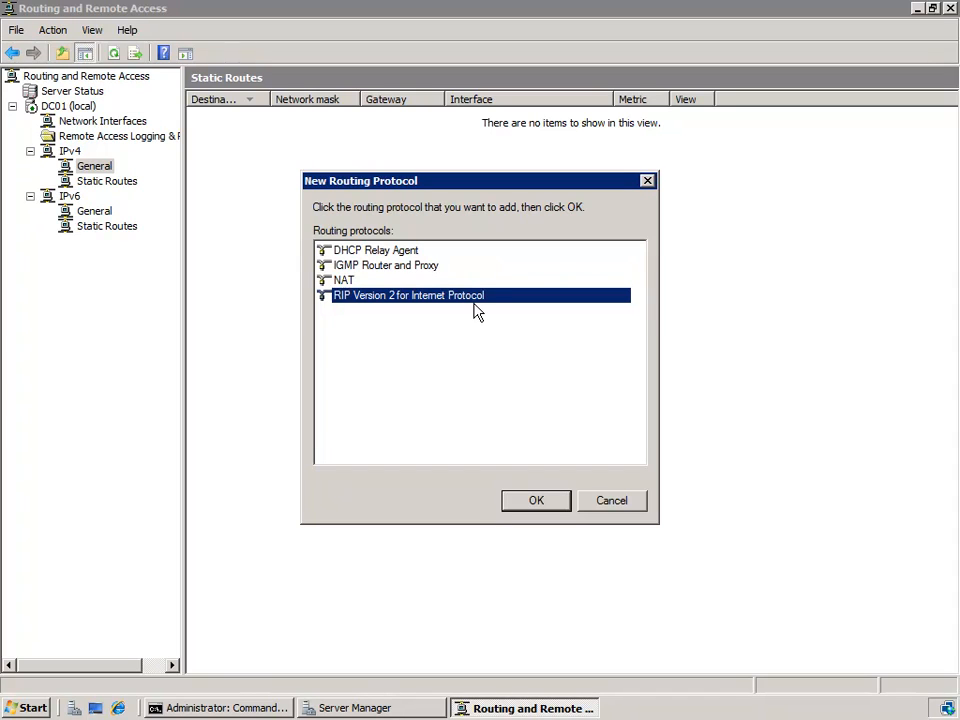
pyautogui.click(536, 500)
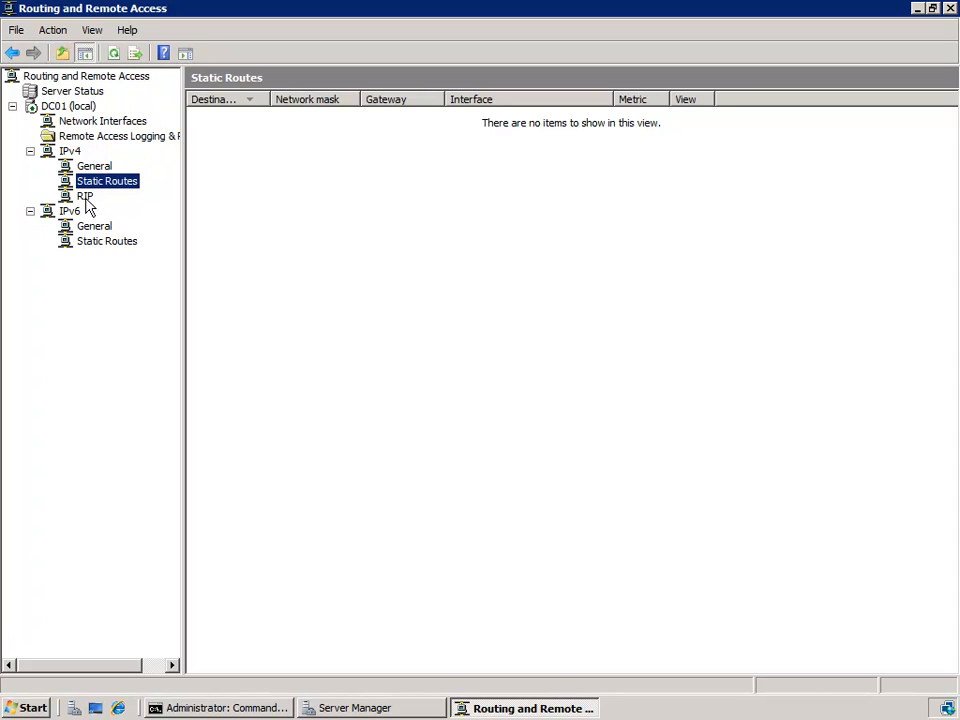
# - Add the 10.64 Paris interface to RIP under IPv4, opening its RIP properties
pyautogui.click(89, 202)
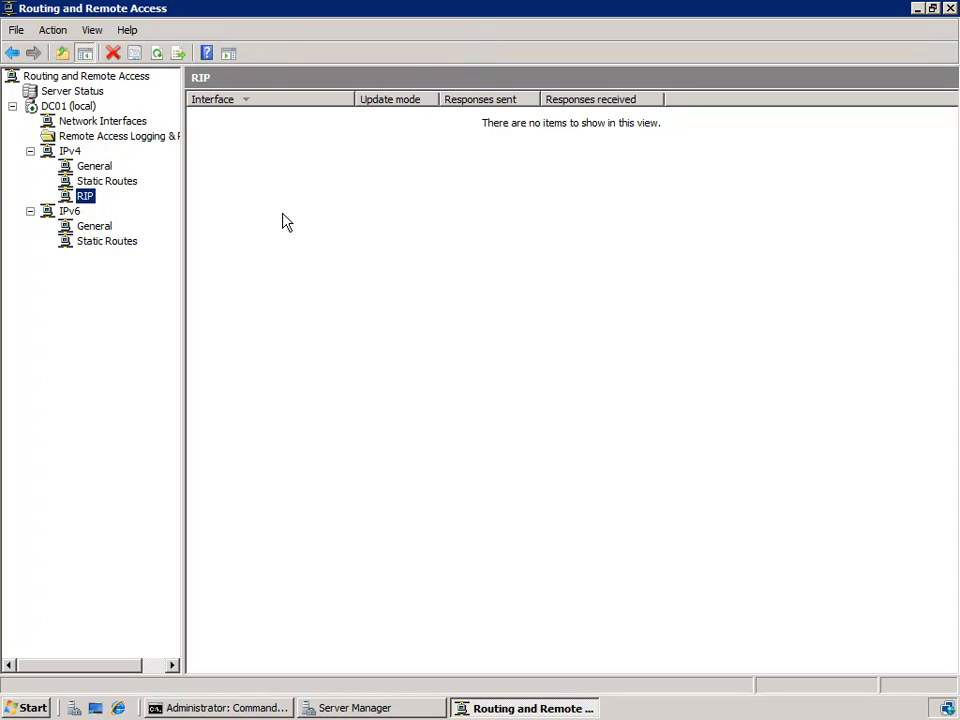
pyautogui.rightClick(91, 198)
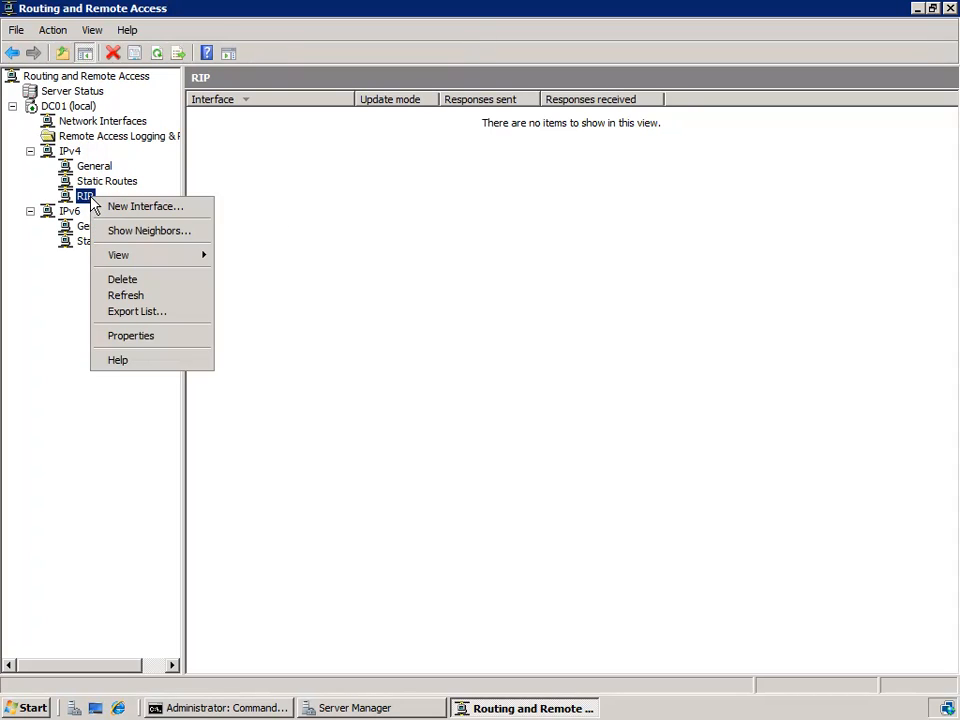
pyautogui.click(175, 210)
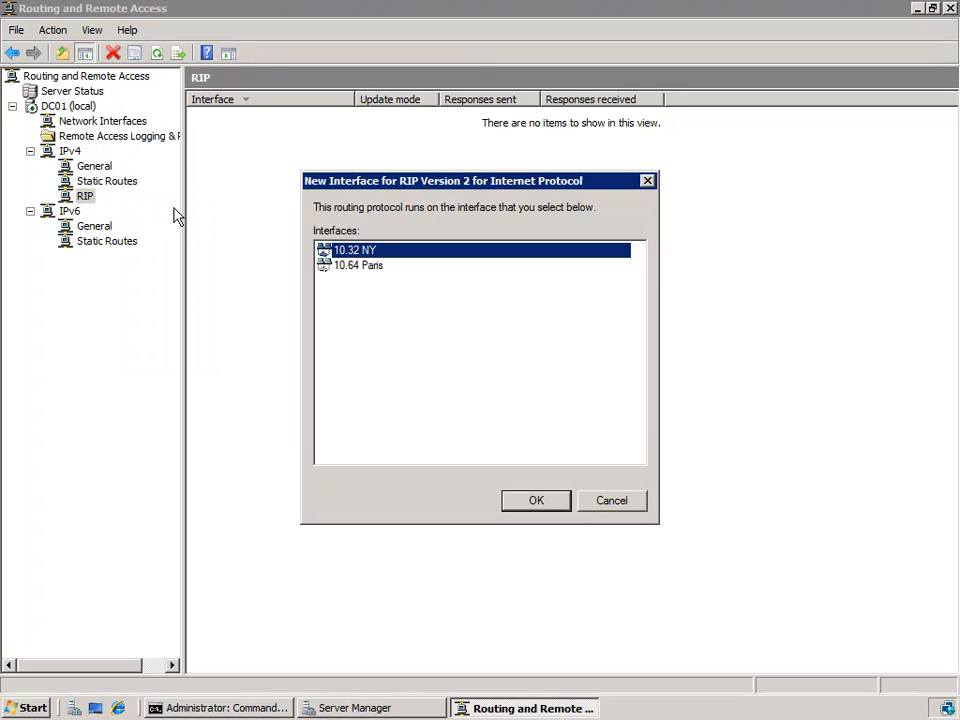
pyautogui.click(390, 266)
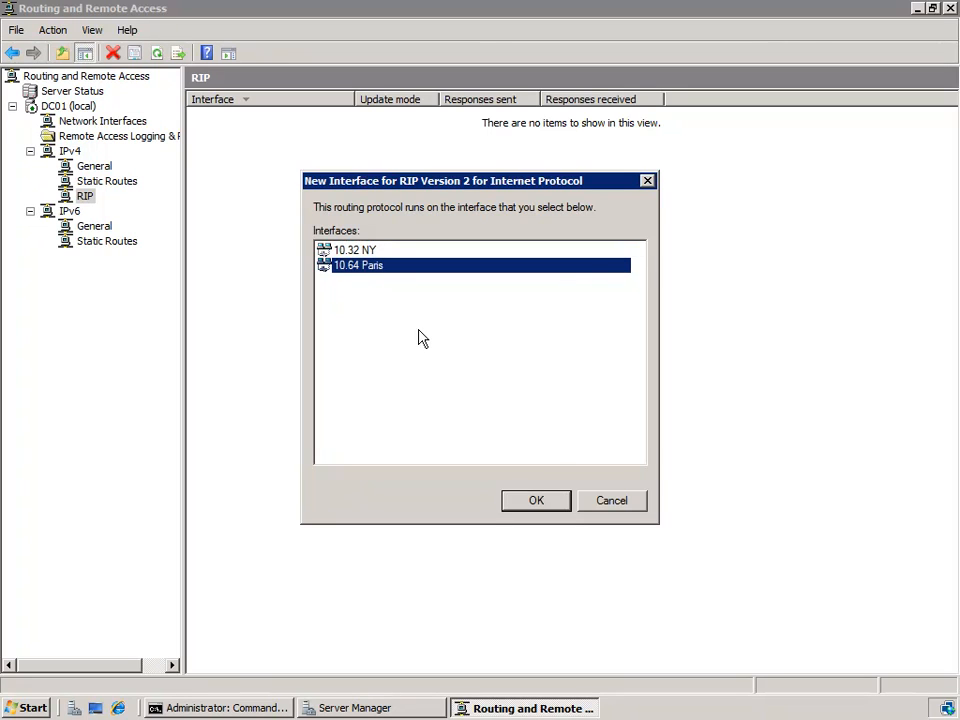
pyautogui.click(537, 502)
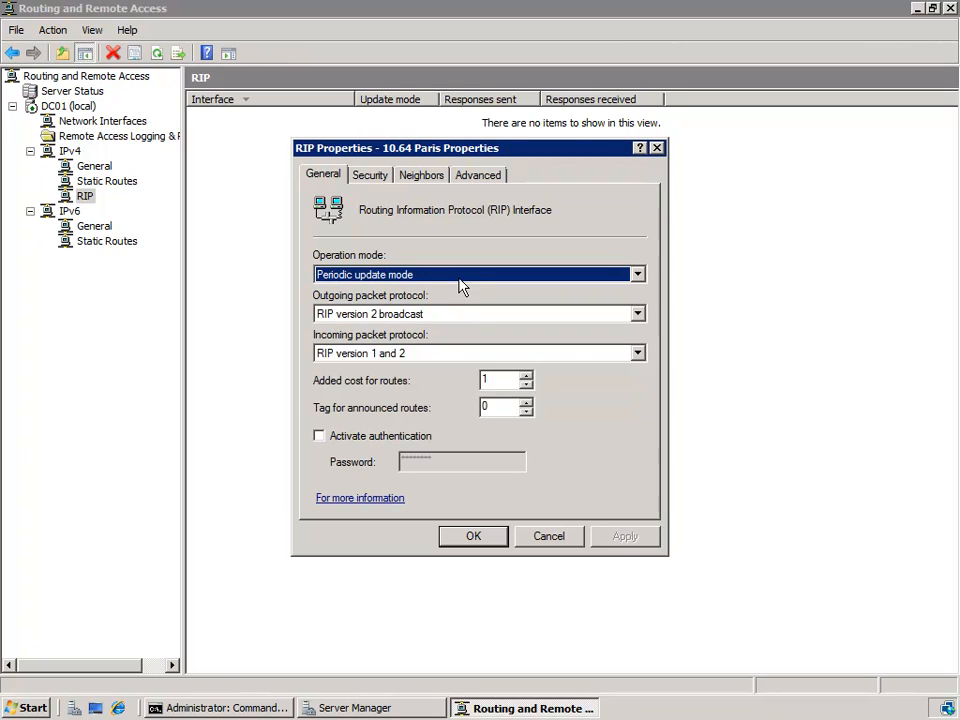
# - Examine the Paris interface's advanced timers, operation modes, outgoing and incoming packet protocol choices, and added cost for routes
pyautogui.click(476, 176)
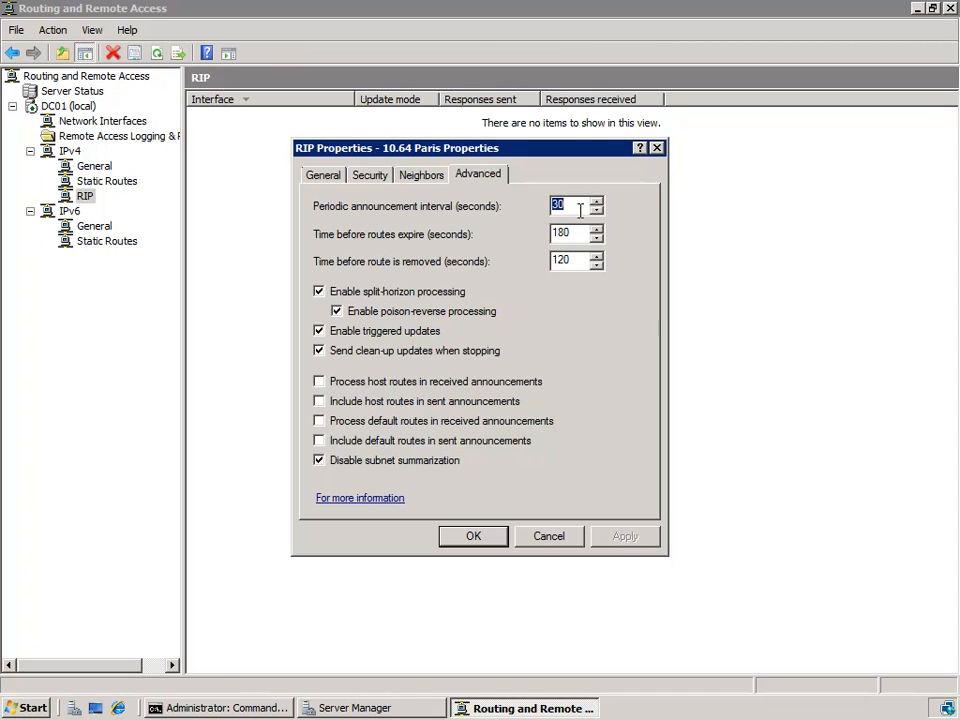
pyautogui.click(326, 178)
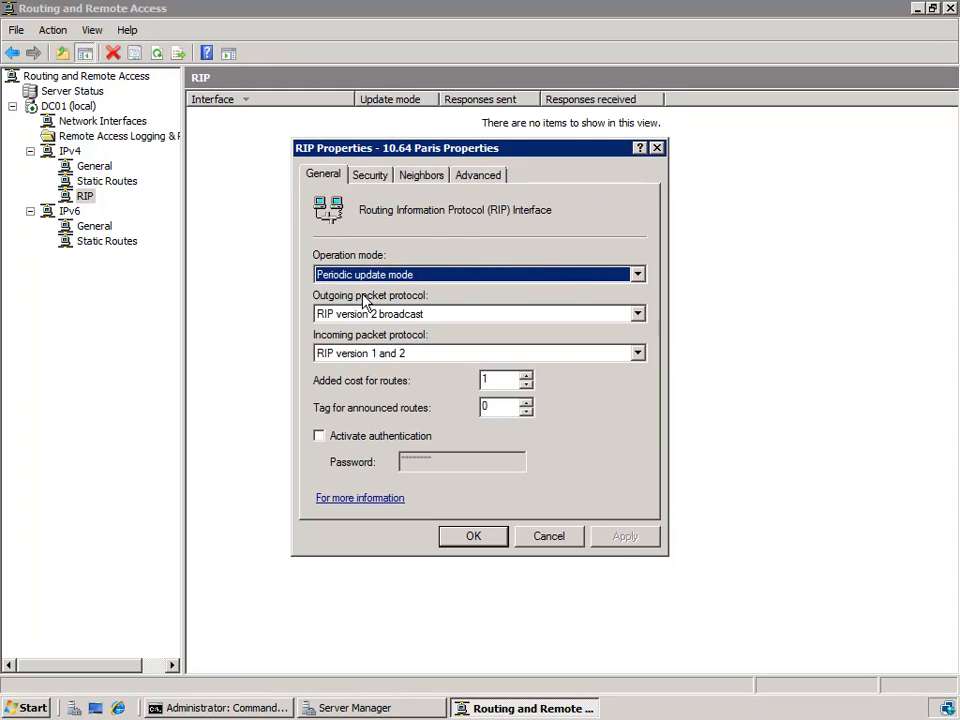
pyautogui.click(438, 274)
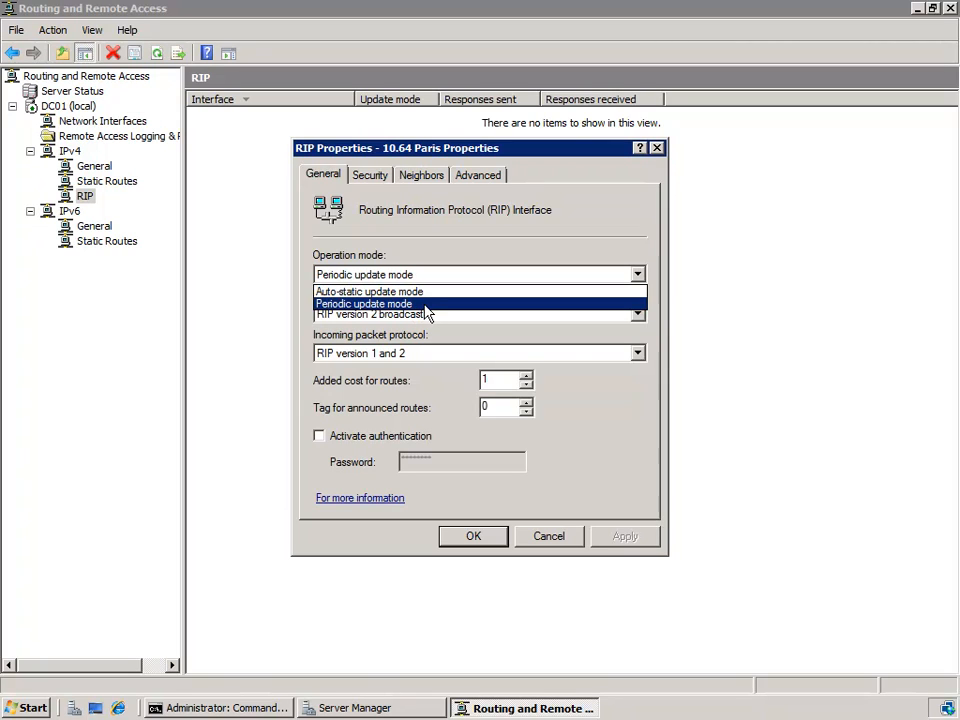
pyautogui.click(627, 406)
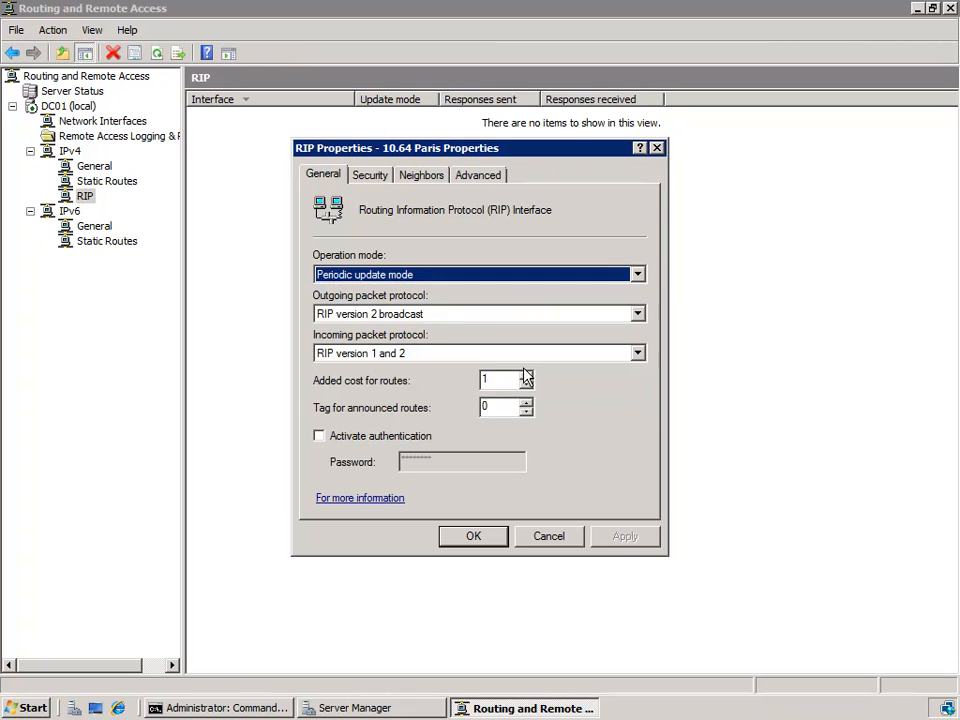
pyautogui.click(427, 318)
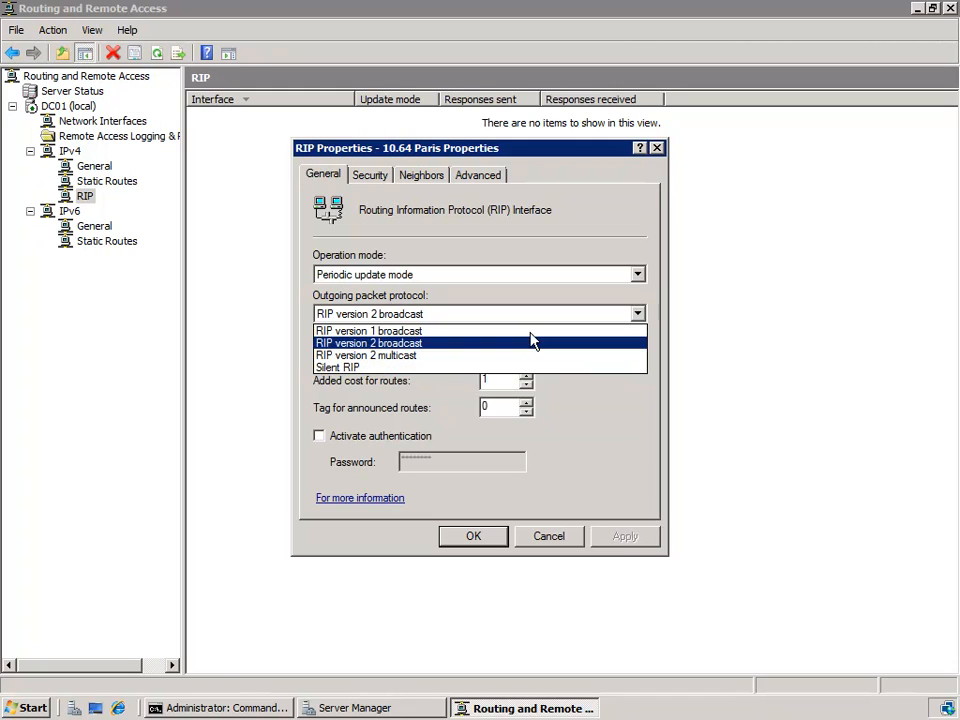
pyautogui.click(600, 415)
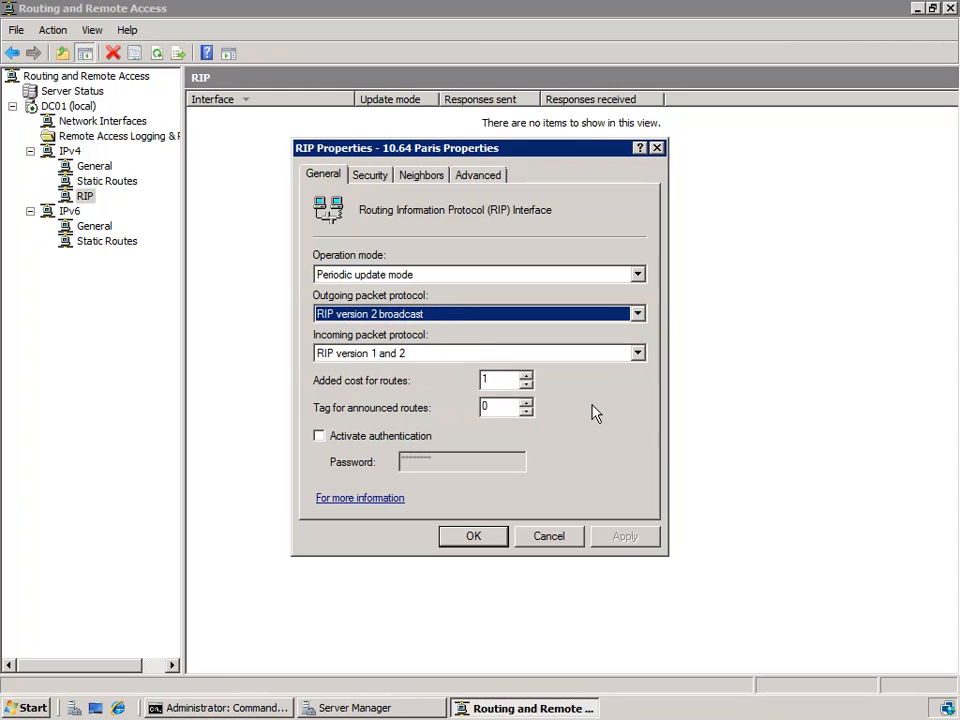
pyautogui.click(465, 361)
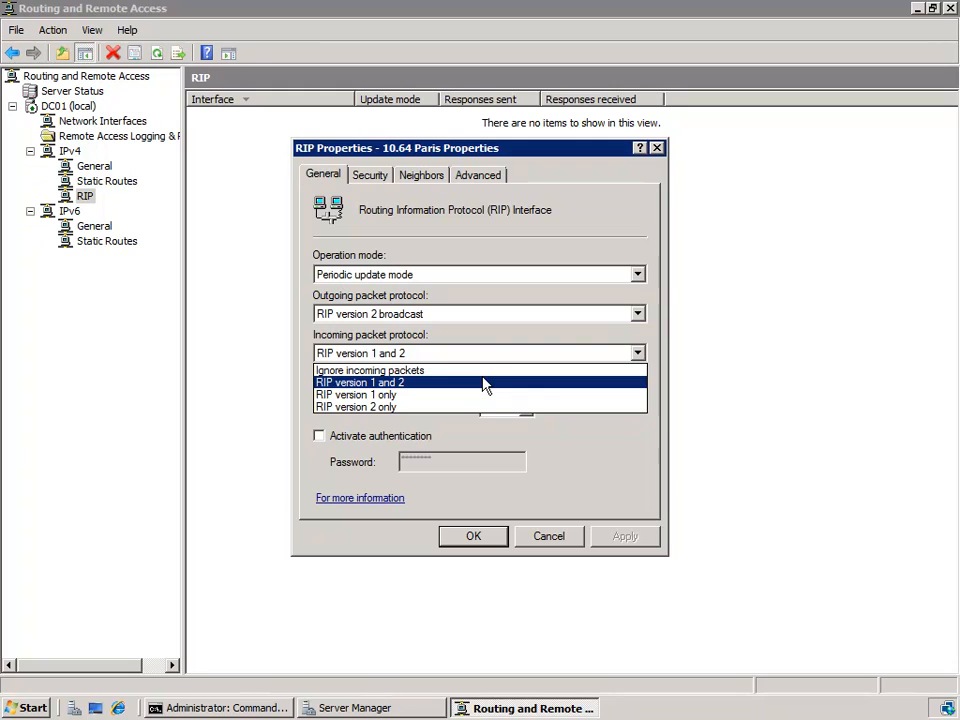
pyautogui.click(581, 455)
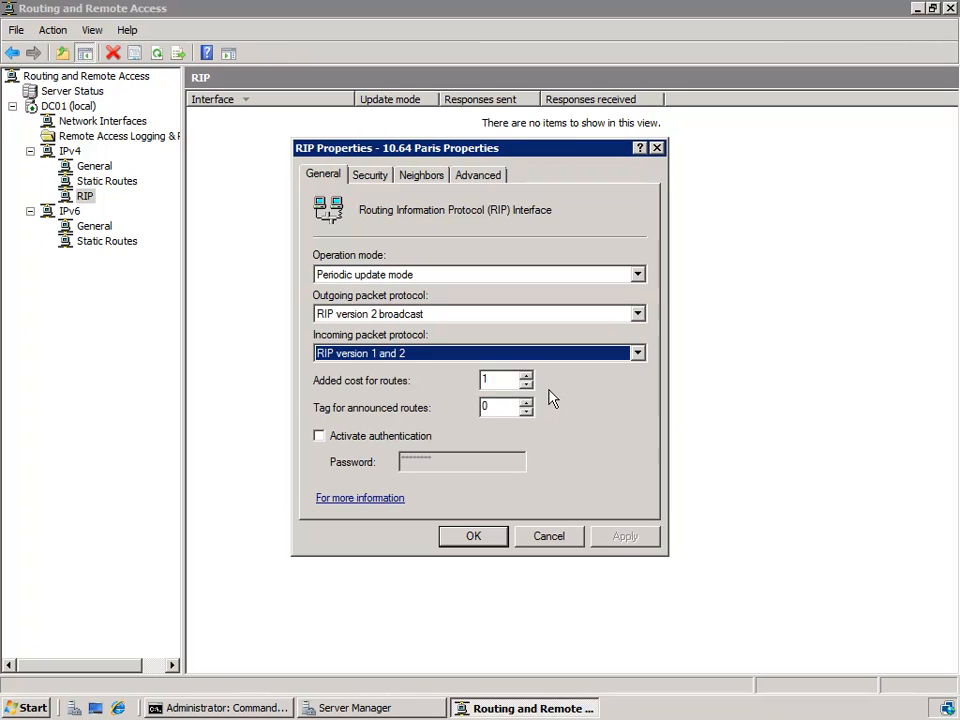
pyautogui.press('Tab')
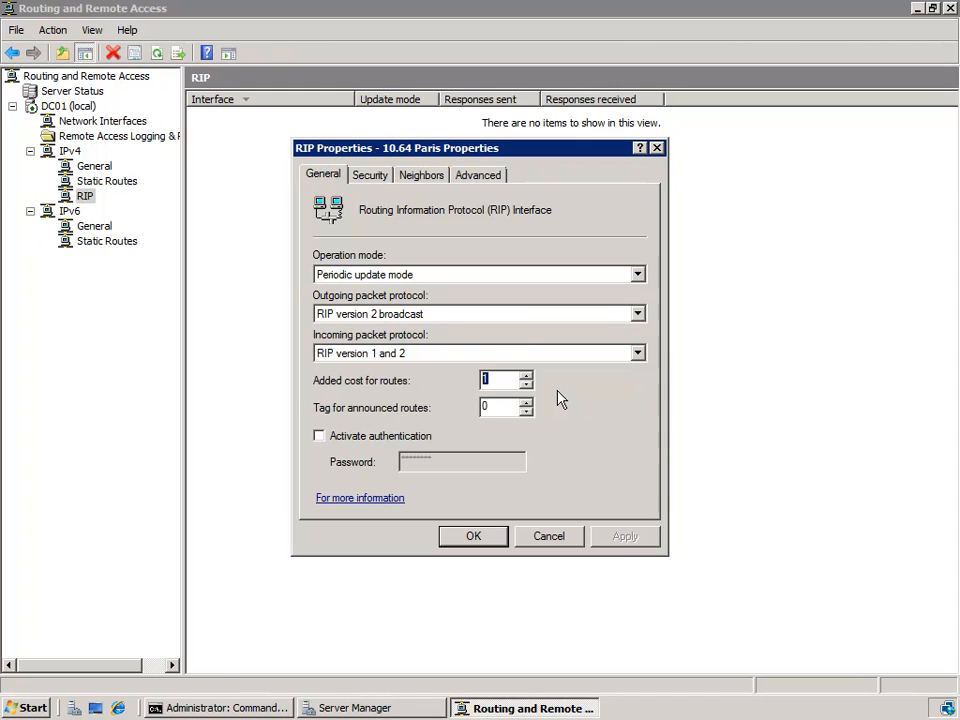
# - Switch to Paint and sketch a central router with arrows pointing to a box on either side
pyautogui.click(35, 707)
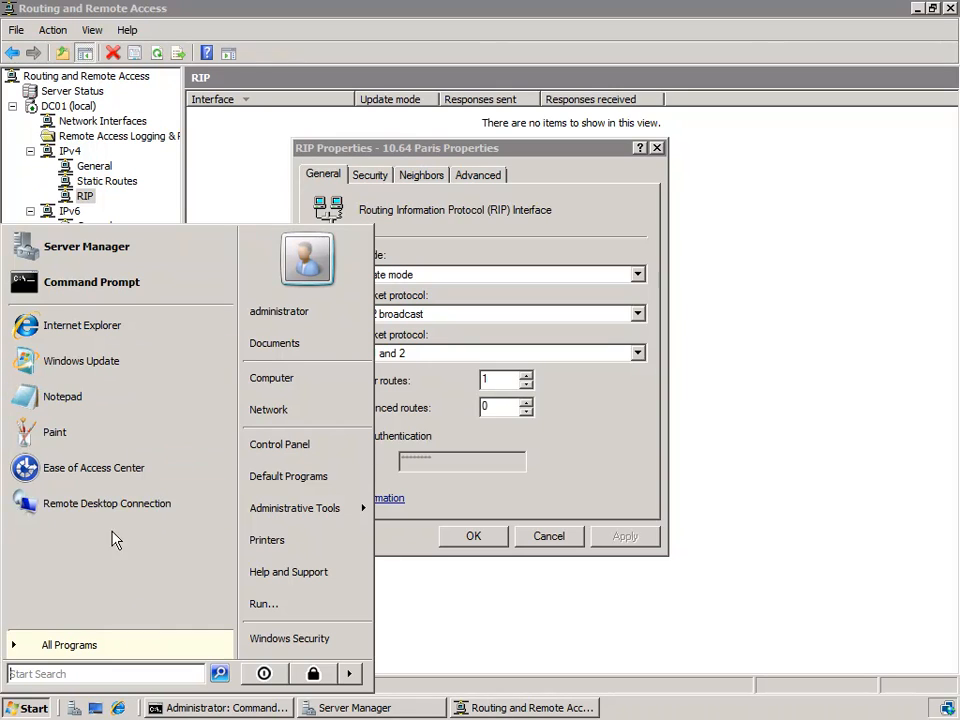
pyautogui.click(111, 434)
pyautogui.click(569, 12)
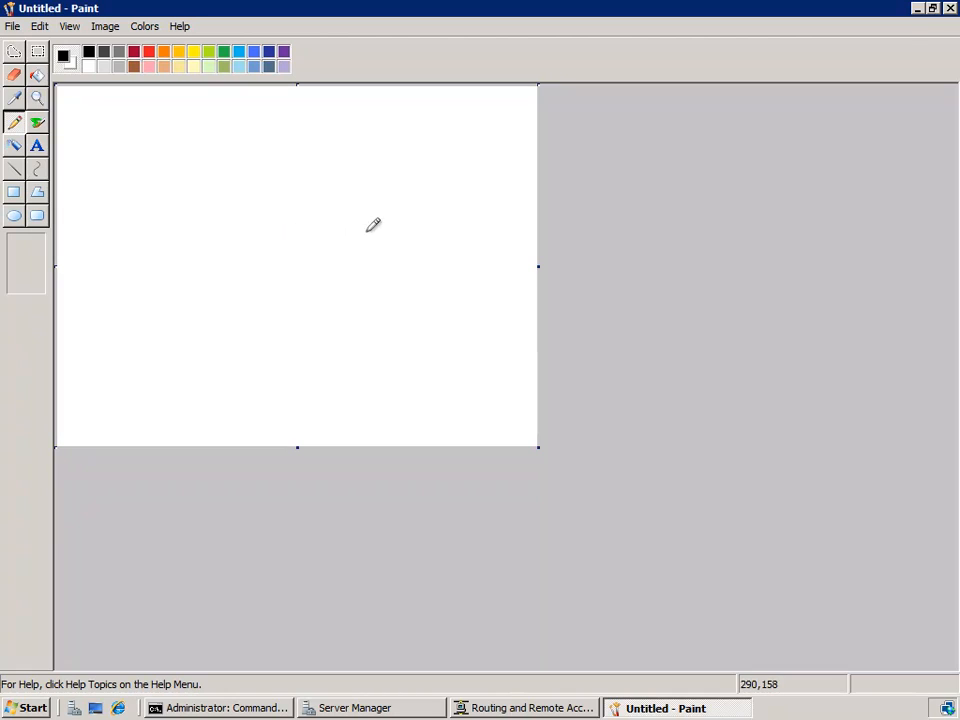
pyautogui.moveTo(379, 219)
pyautogui.mouseDown()
pyautogui.moveTo(379, 264)
pyautogui.moveTo(400, 289)
pyautogui.mouseUp()
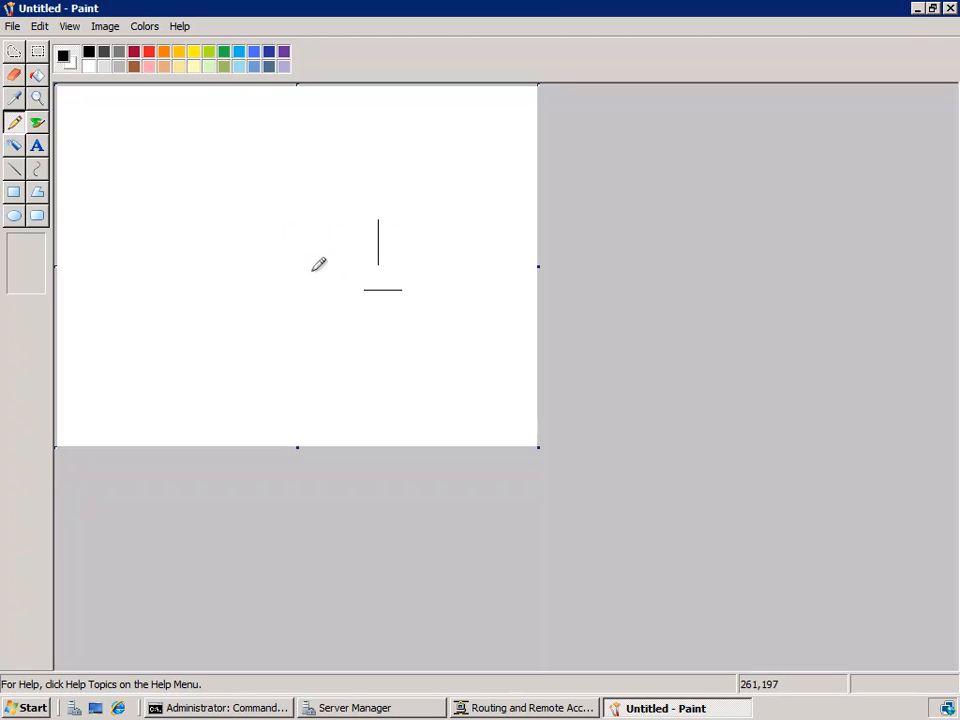
pyautogui.moveTo(472, 216)
pyautogui.mouseDown()
pyautogui.moveTo(508, 240)
pyautogui.moveTo(474, 216)
pyautogui.mouseUp()
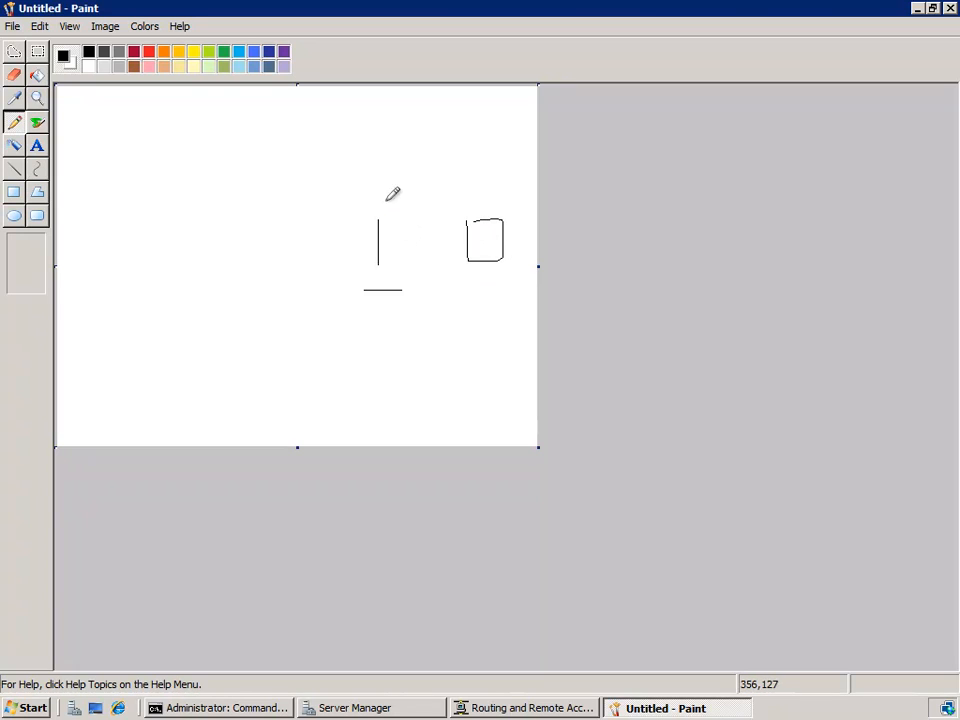
pyautogui.moveTo(406, 245); pyautogui.dragTo(453, 245)
pyautogui.moveTo(438, 238)
pyautogui.mouseDown()
pyautogui.moveTo(453, 246)
pyautogui.moveTo(442, 259)
pyautogui.mouseUp()
pyautogui.moveTo(293, 222)
pyautogui.mouseDown()
pyautogui.moveTo(299, 266)
pyautogui.moveTo(293, 221)
pyautogui.mouseUp()
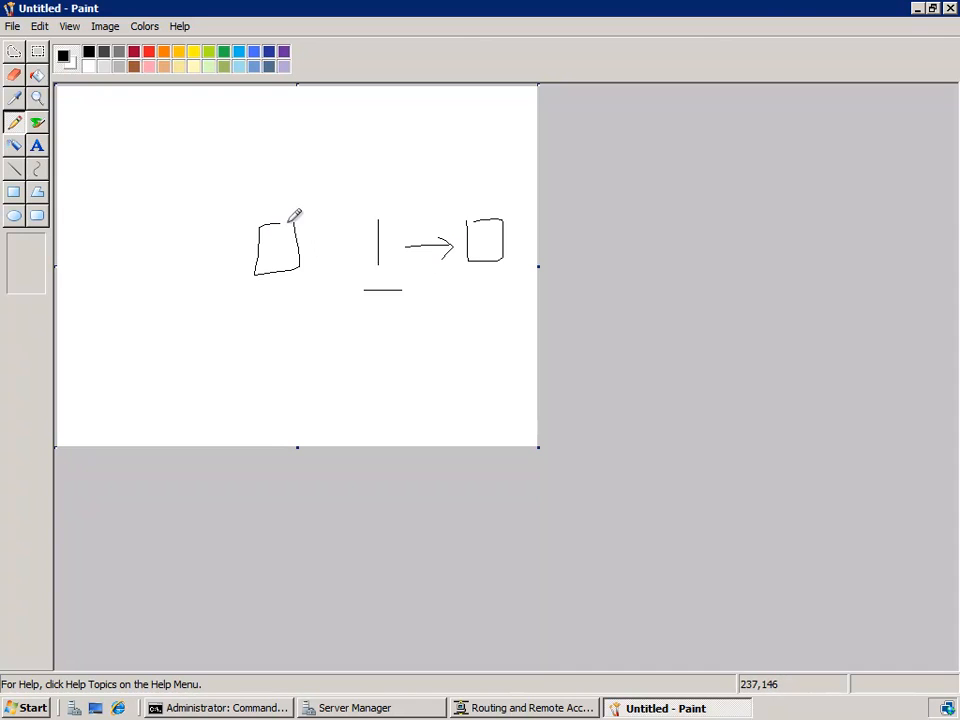
pyautogui.moveTo(352, 240)
pyautogui.mouseDown()
pyautogui.moveTo(310, 245)
pyautogui.moveTo(336, 256)
pyautogui.mouseUp()
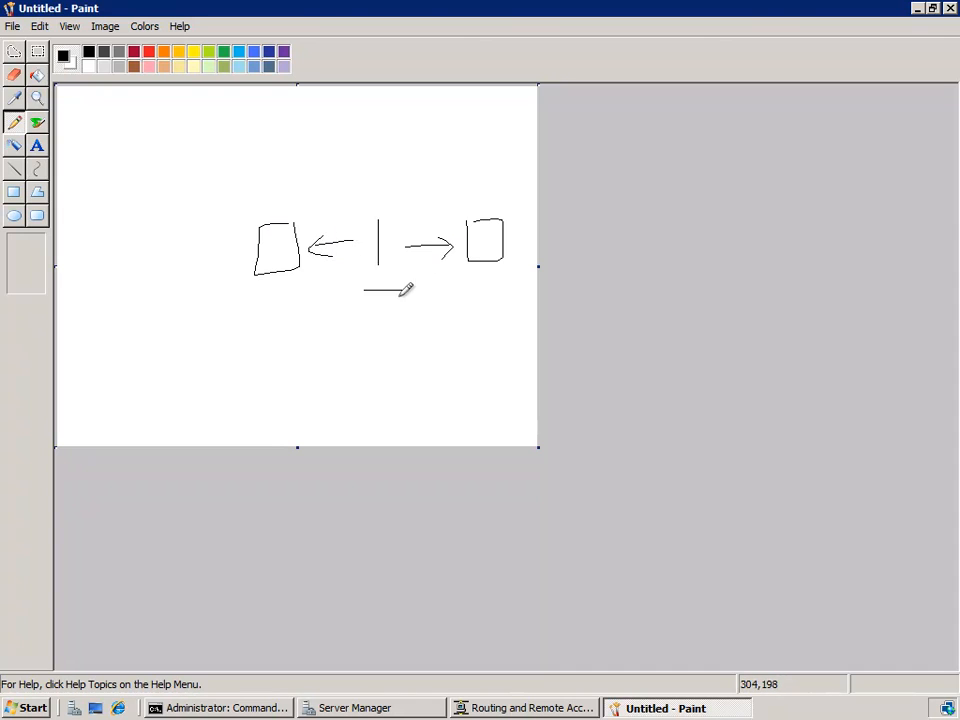
# - Draw curved route paths between the boxes with the hop cost 1 + 1 = 2, and close Paint without saving
pyautogui.click(298, 216)
pyautogui.moveTo(300, 214)
pyautogui.mouseDown()
pyautogui.moveTo(442, 185)
pyautogui.moveTo(450, 207)
pyautogui.moveTo(476, 201)
pyautogui.mouseUp()
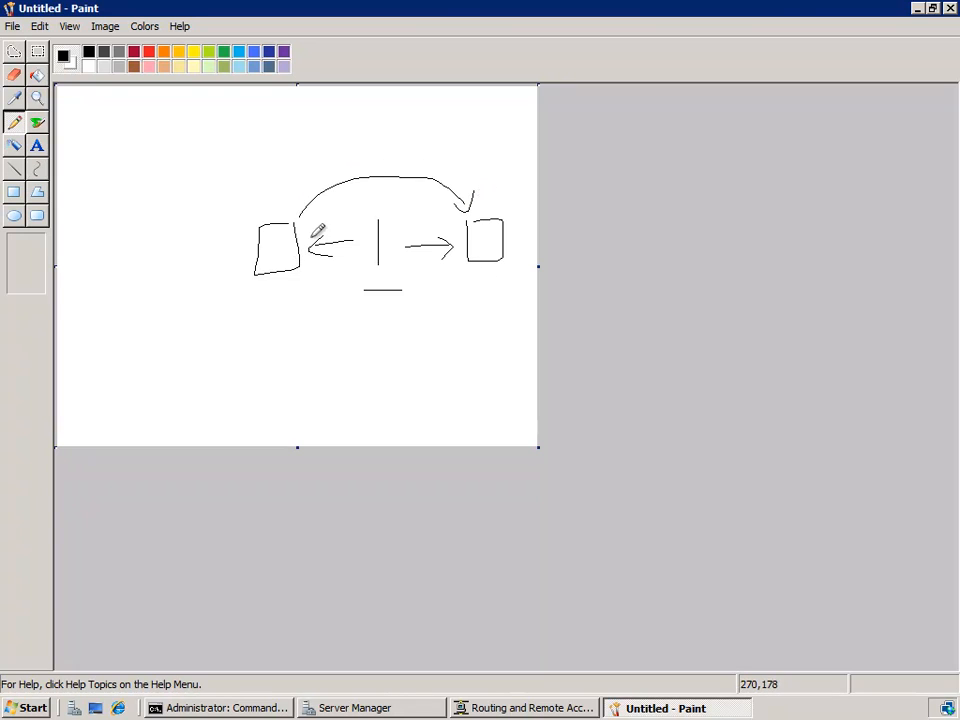
pyautogui.moveTo(316, 210)
pyautogui.mouseDown()
pyautogui.moveTo(317, 222)
pyautogui.moveTo(361, 216)
pyautogui.mouseUp()
pyautogui.moveTo(372, 204)
pyautogui.mouseDown()
pyautogui.moveTo(410, 211)
pyautogui.moveTo(381, 261)
pyautogui.moveTo(484, 266)
pyautogui.moveTo(494, 289)
pyautogui.moveTo(458, 294)
pyautogui.mouseUp()
pyautogui.moveTo(281, 288)
pyautogui.mouseDown()
pyautogui.moveTo(296, 302)
pyautogui.moveTo(386, 262)
pyautogui.moveTo(502, 282)
pyautogui.mouseUp()
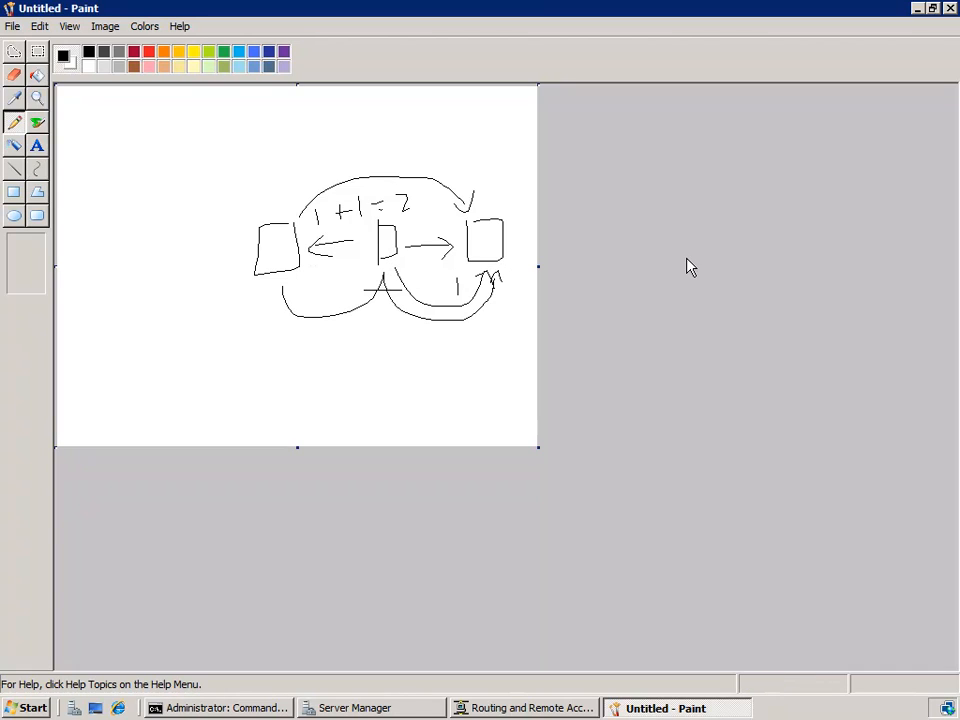
pyautogui.click(950, 8)
pyautogui.click(516, 364)
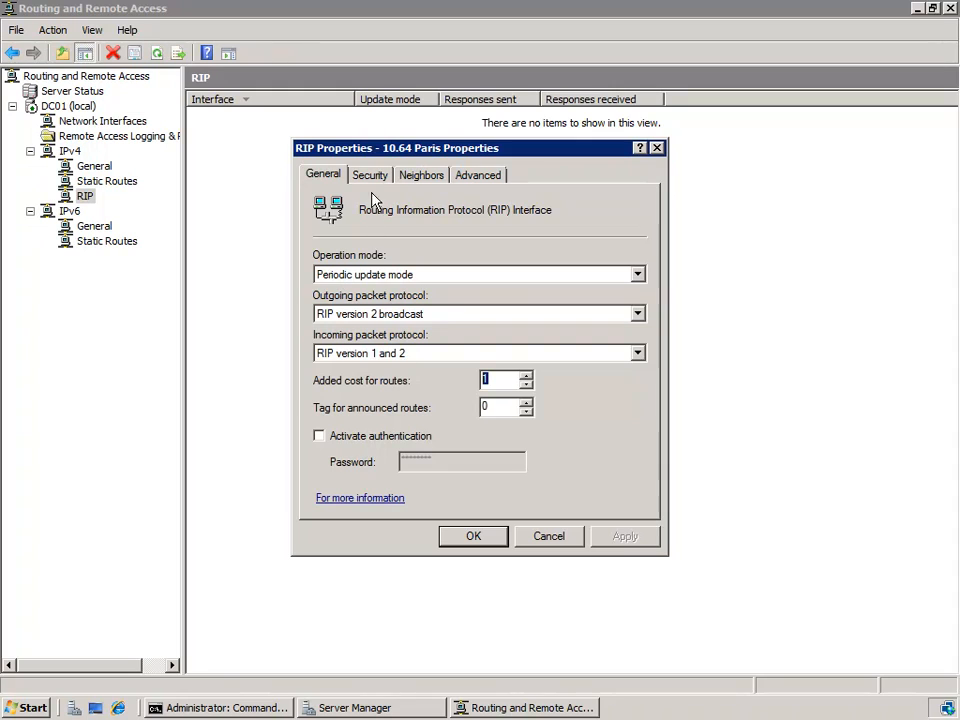
# - Review the RIP security filters for incoming and outgoing routes, trying Ignore all routes in the ranges listed before restoring Accept all routes
pyautogui.click(370, 178)
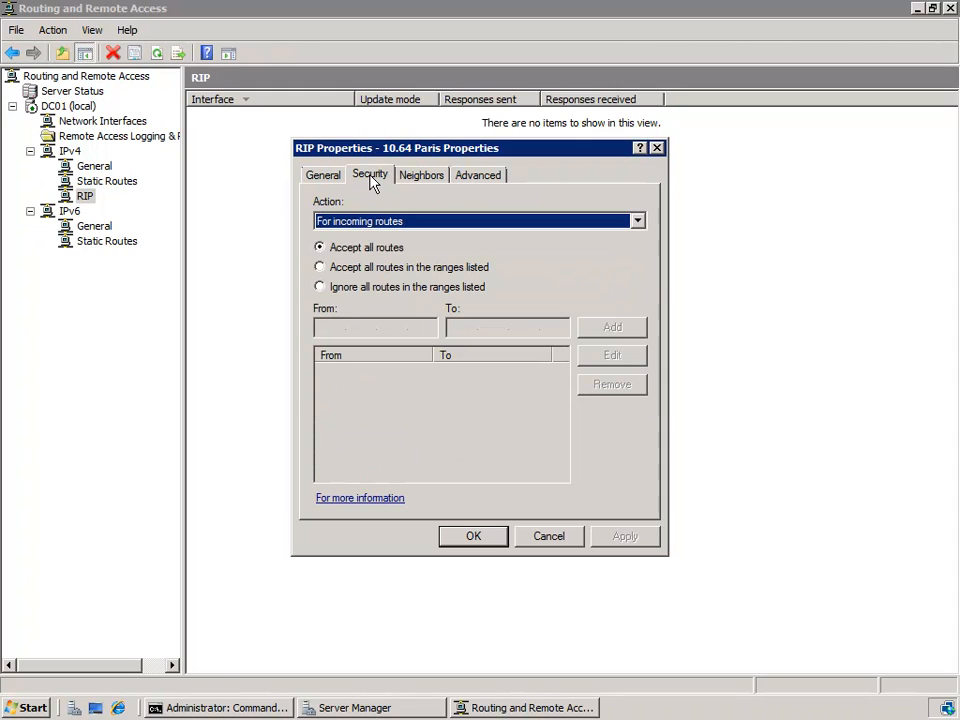
pyautogui.click(409, 223)
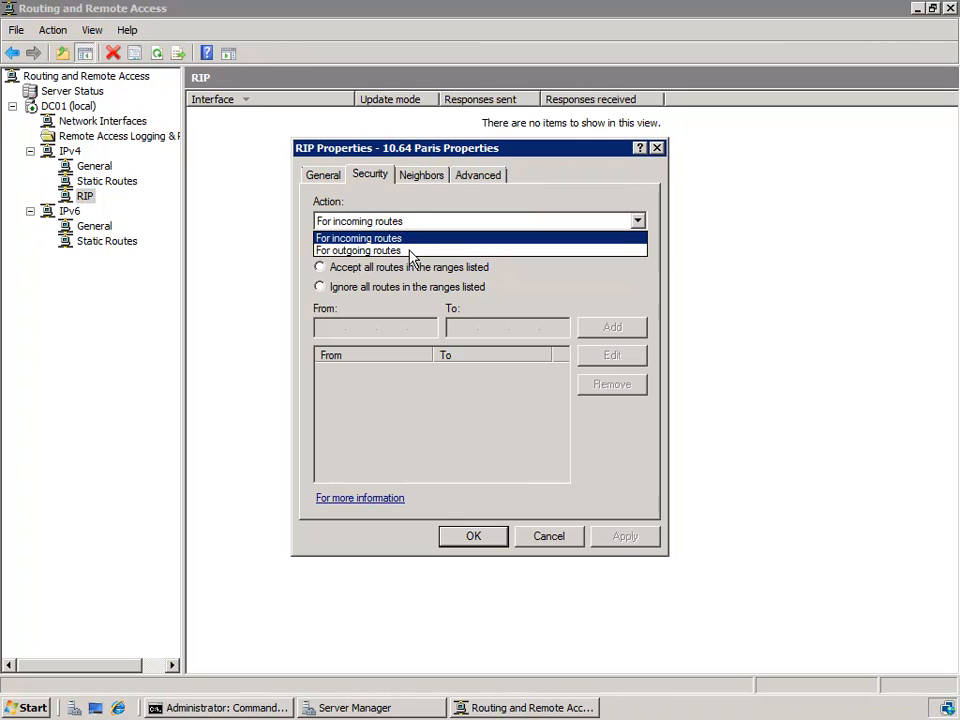
pyautogui.click(424, 224)
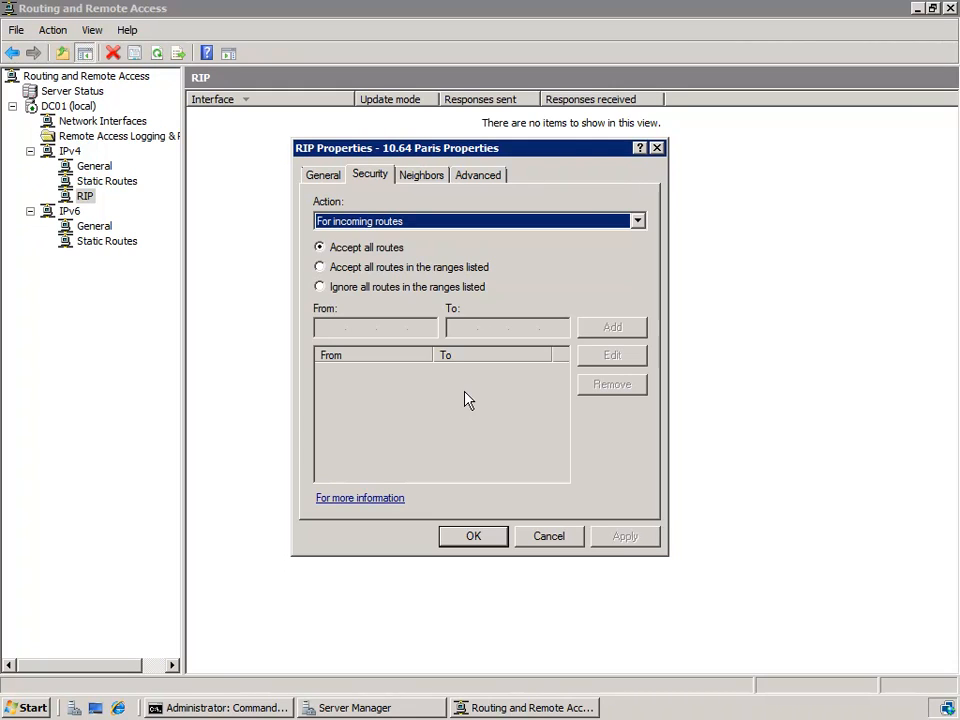
pyautogui.click(361, 292)
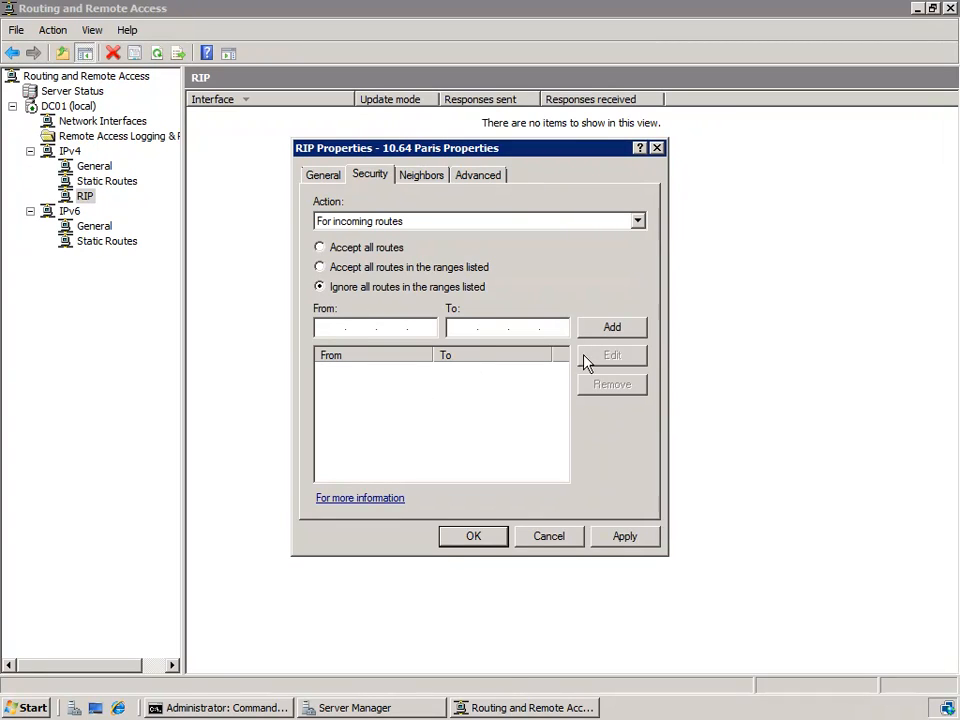
pyautogui.click(392, 250)
pyautogui.click(427, 223)
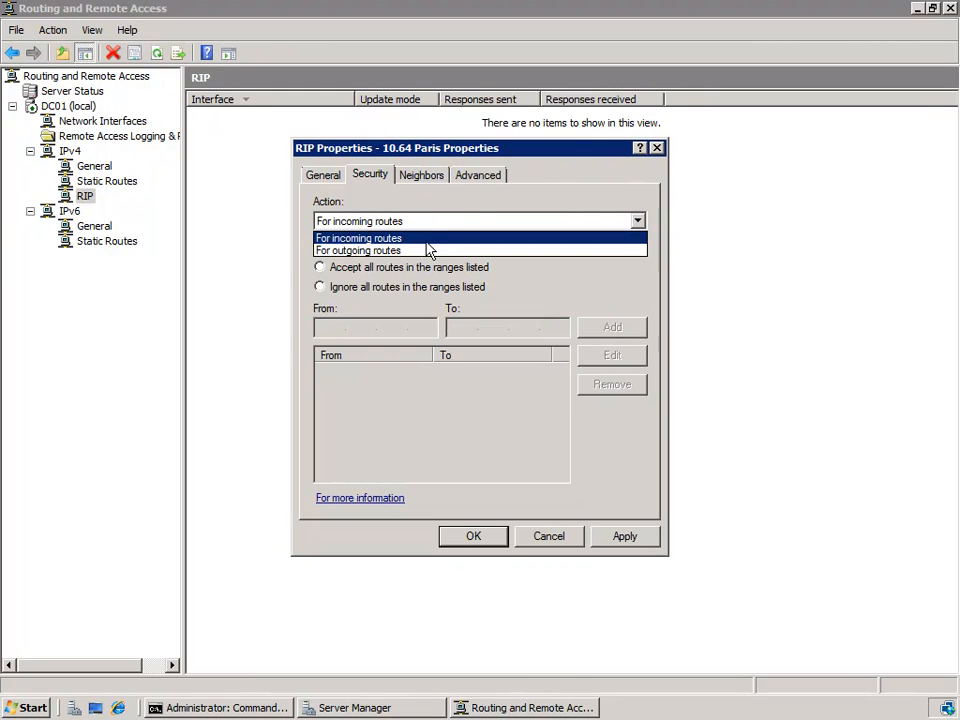
pyautogui.click(428, 251)
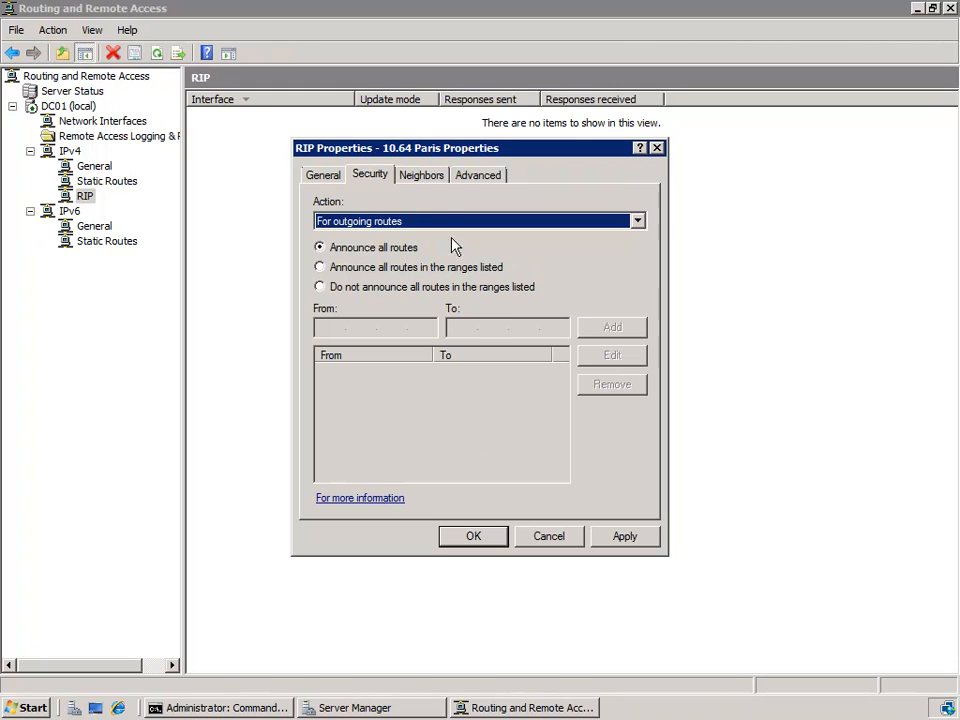
# - Review the RIP neighbor options, trying both neighbor modes before restoring Use broadcast or multicast only
pyautogui.click(428, 183)
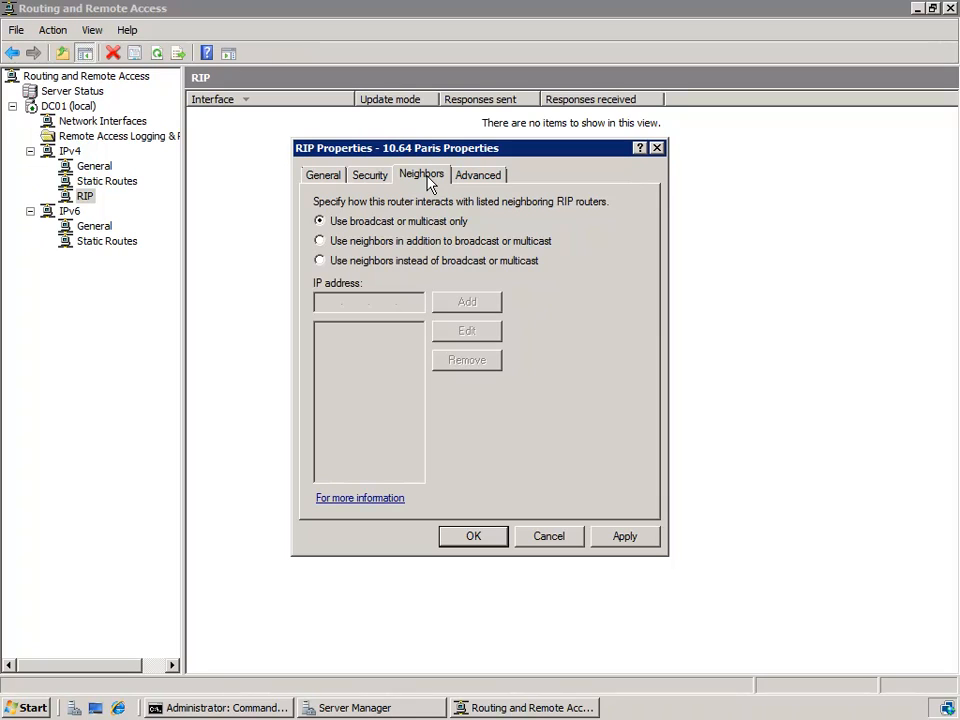
pyautogui.click(400, 242)
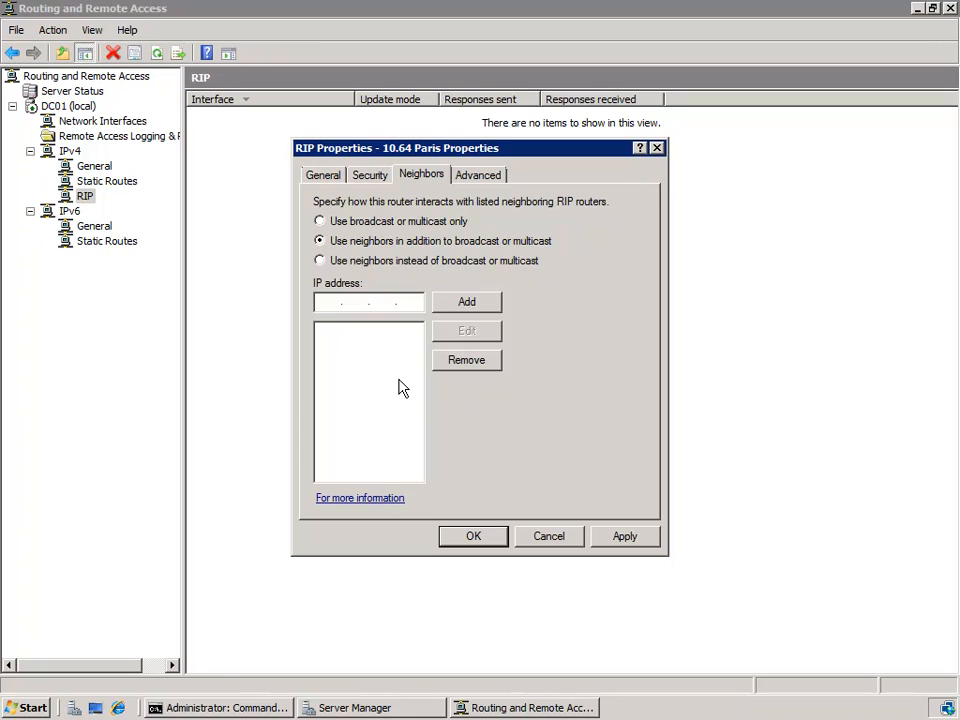
pyautogui.click(391, 261)
pyautogui.click(394, 222)
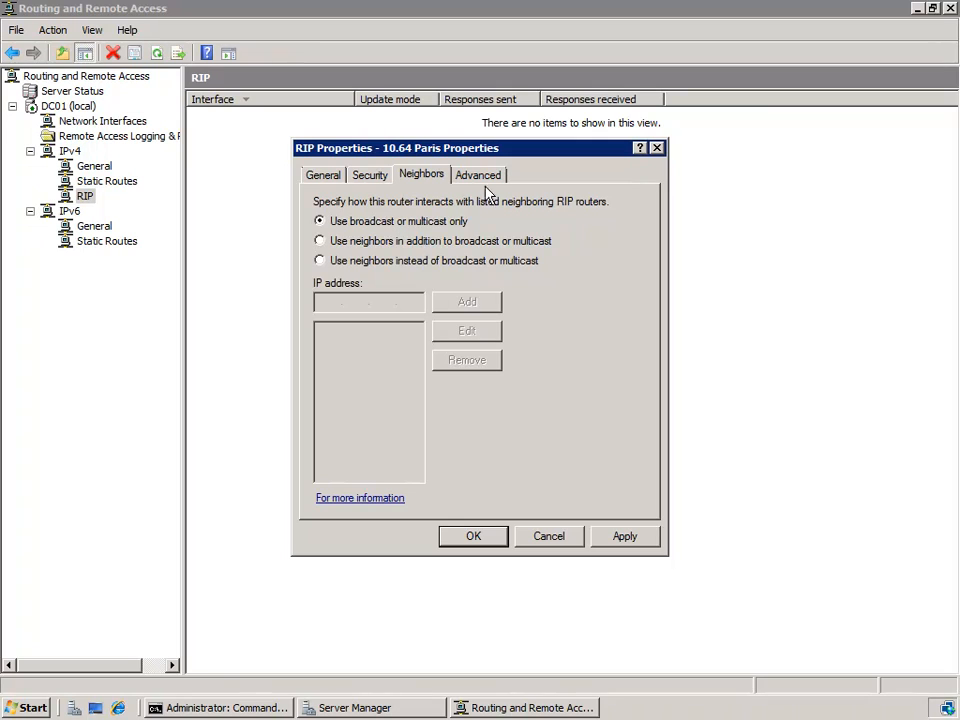
# - Examine the periodic announcement interval and the route expiry and removal times in the advanced RIP settings
pyautogui.click(489, 183)
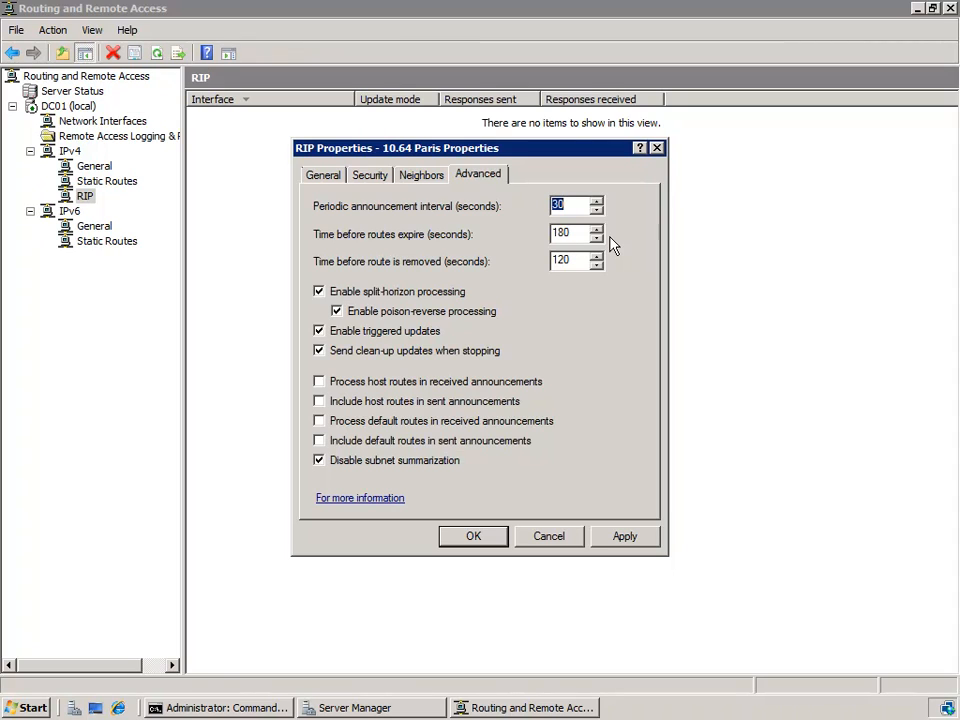
pyautogui.press('Tab')
pyautogui.press('Tab')
# - Review the operation mode choices, keeping Periodic update mode, and accept the RIP properties to add the 10.64 Paris interface
pyautogui.click(336, 180)
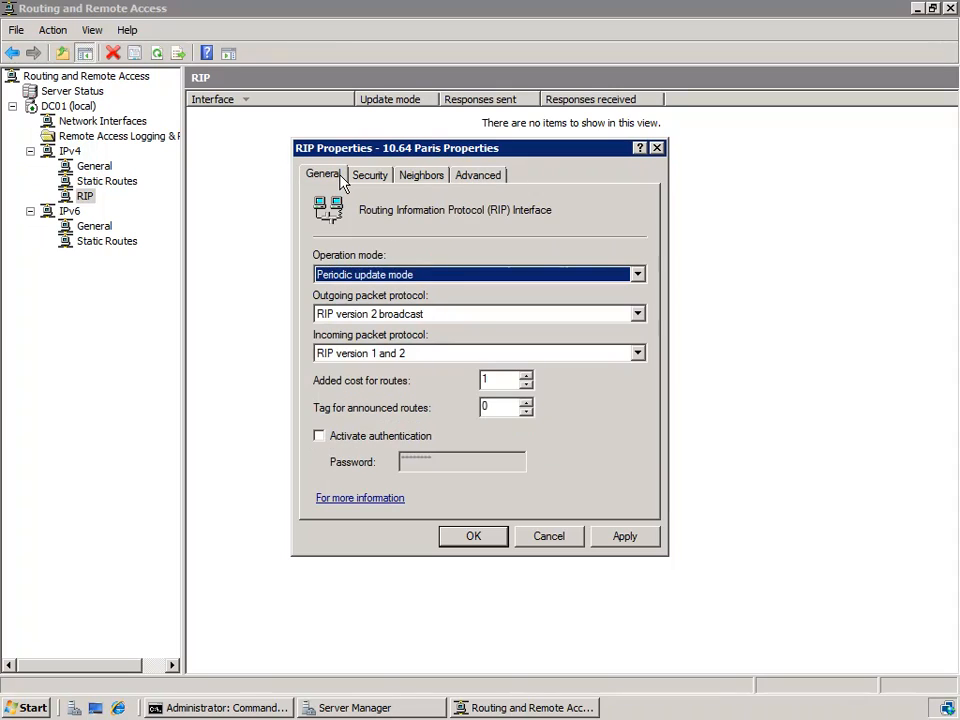
pyautogui.click(418, 279)
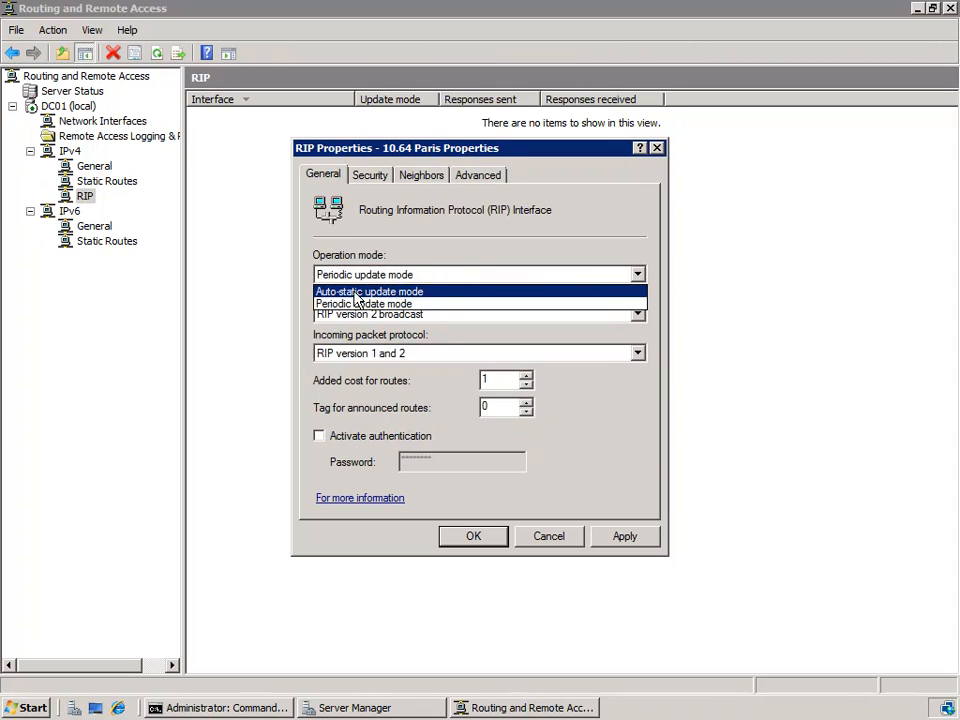
pyautogui.click(493, 236)
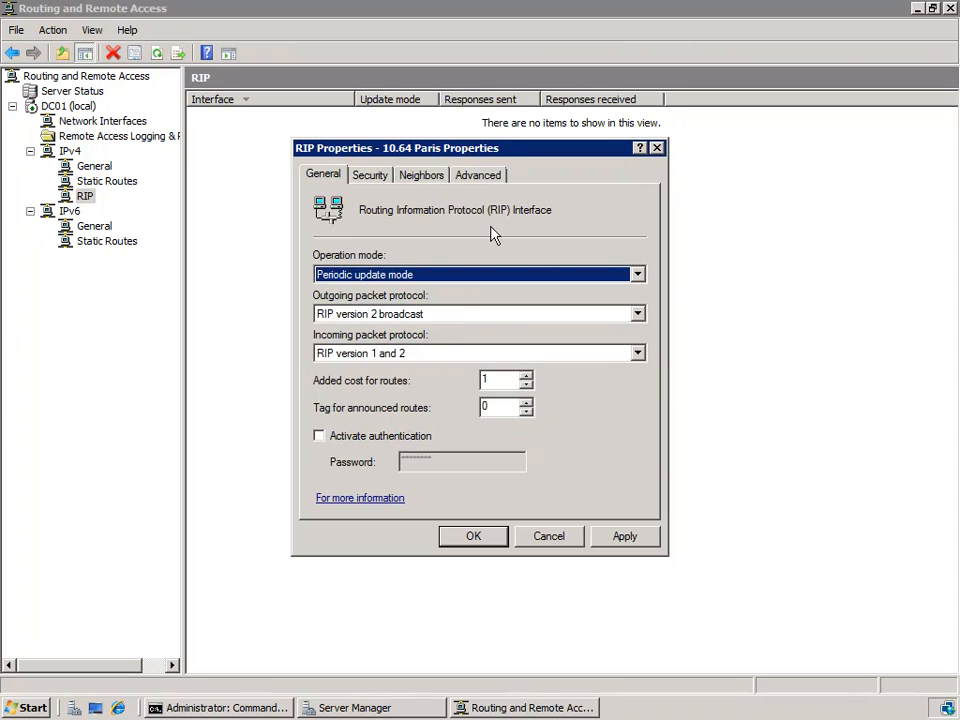
pyautogui.click(480, 175)
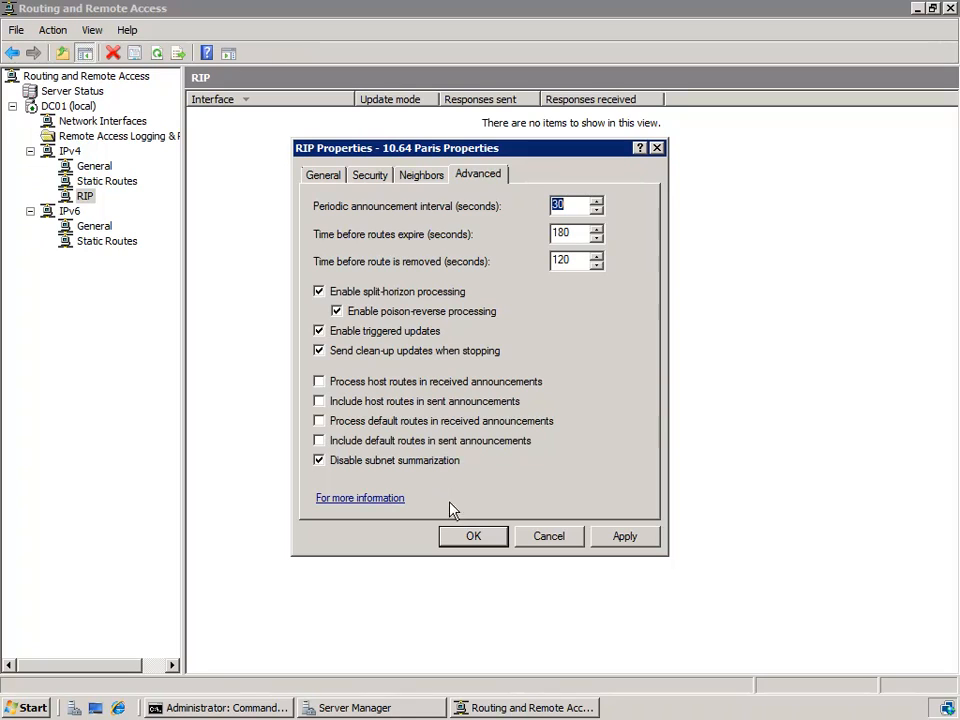
pyautogui.click(470, 537)
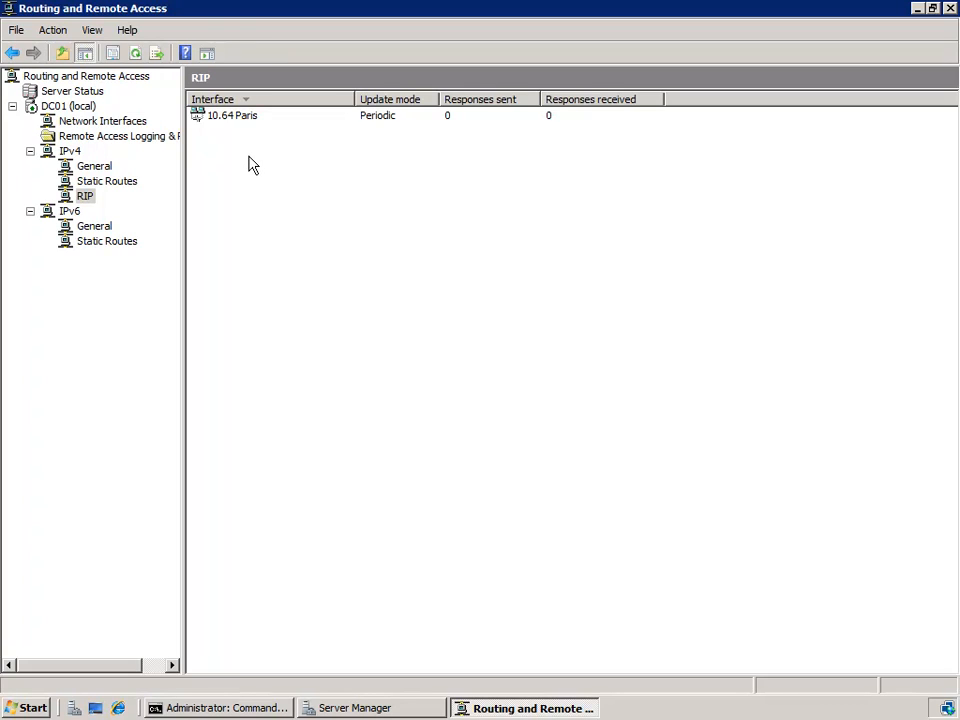
# - Refresh the RIP interface statistics, and show the IPv4 routing table enlarged to examine the RIP route to 10.96.0.0
pyautogui.click(137, 55)
pyautogui.click(136, 54)
pyautogui.rightClick(104, 184)
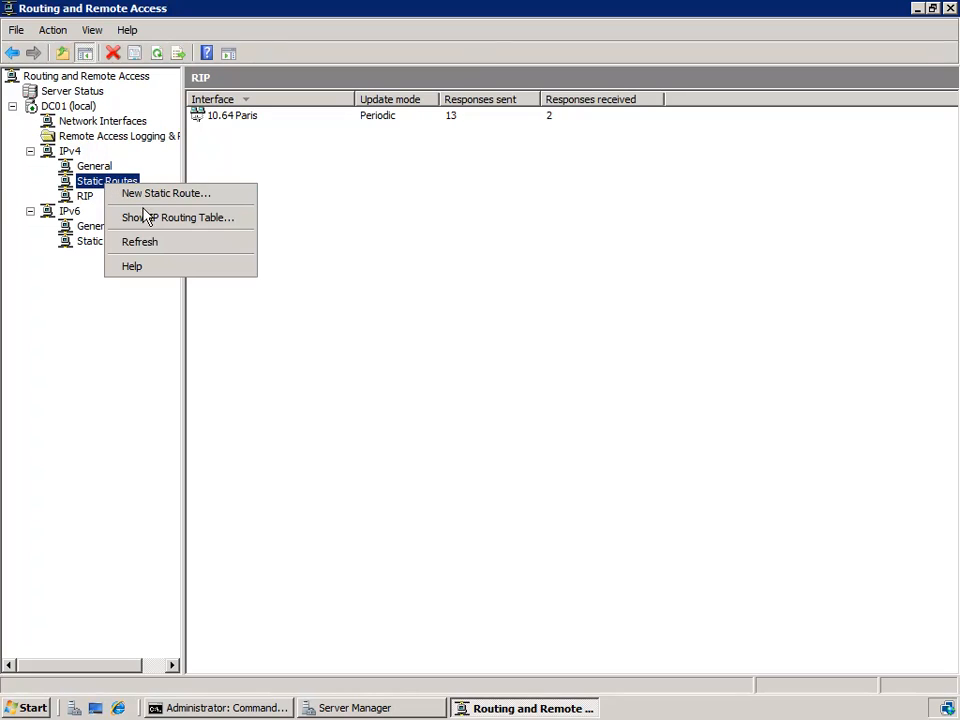
pyautogui.click(200, 218)
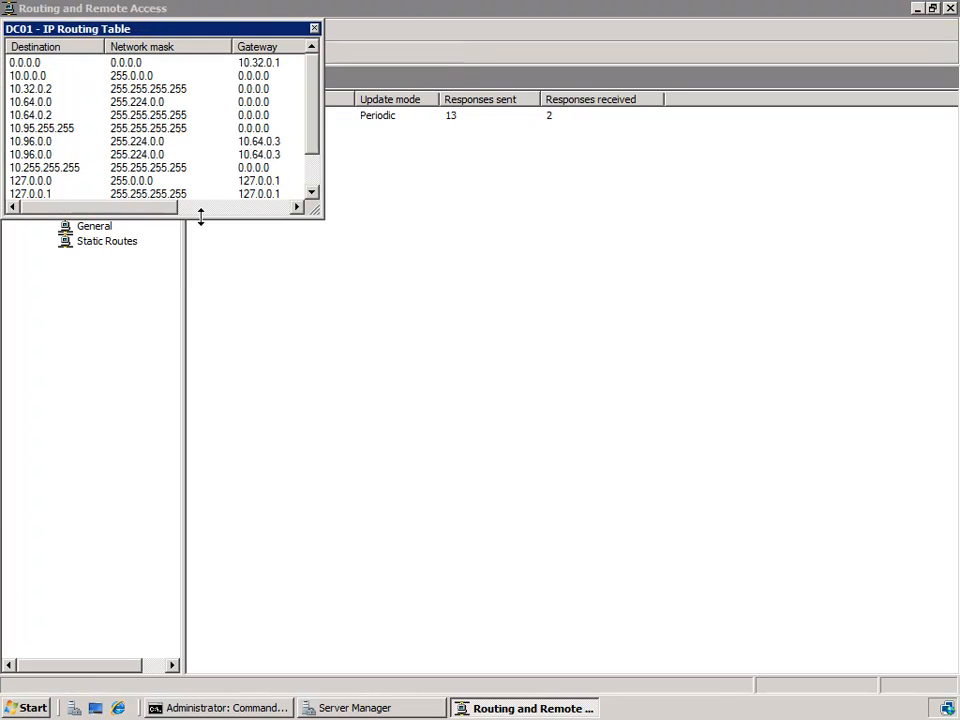
pyautogui.moveTo(316, 210); pyautogui.dragTo(705, 450)
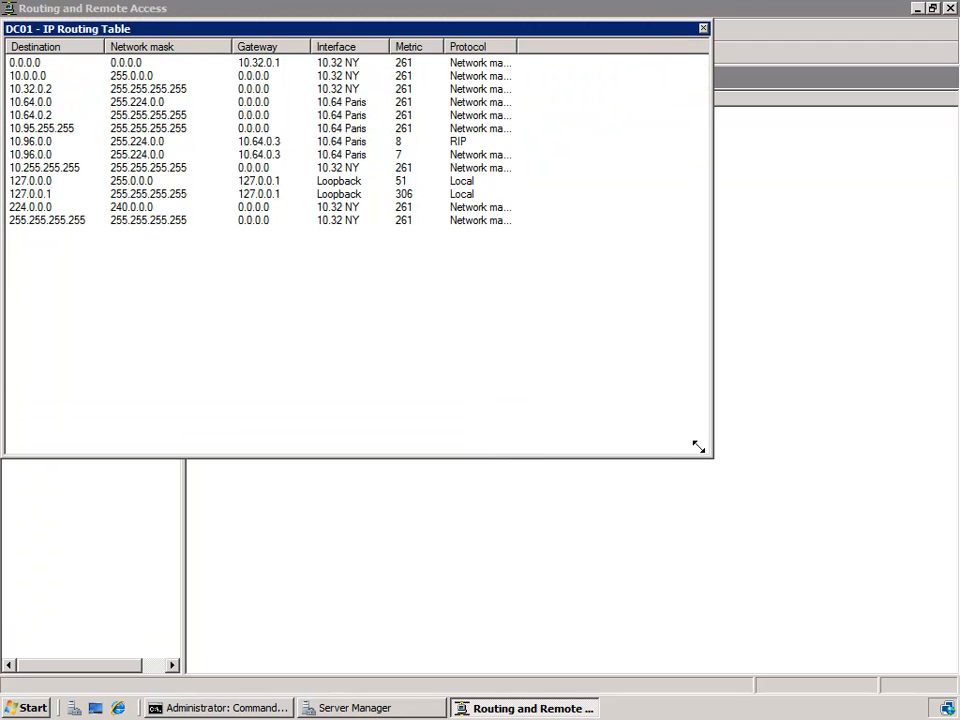
pyautogui.click(36, 146)
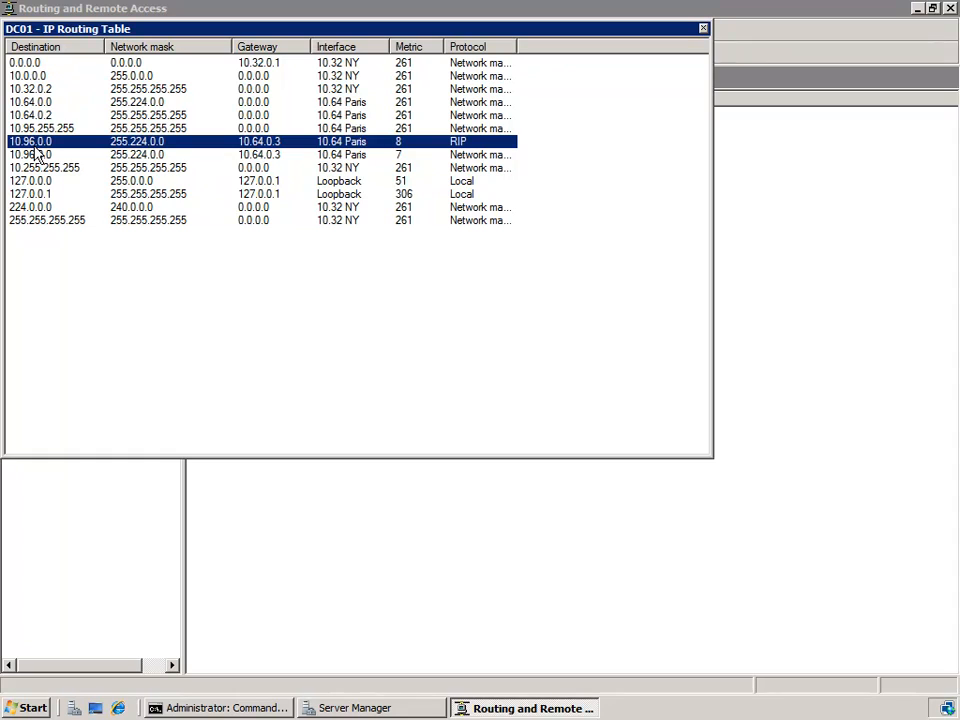